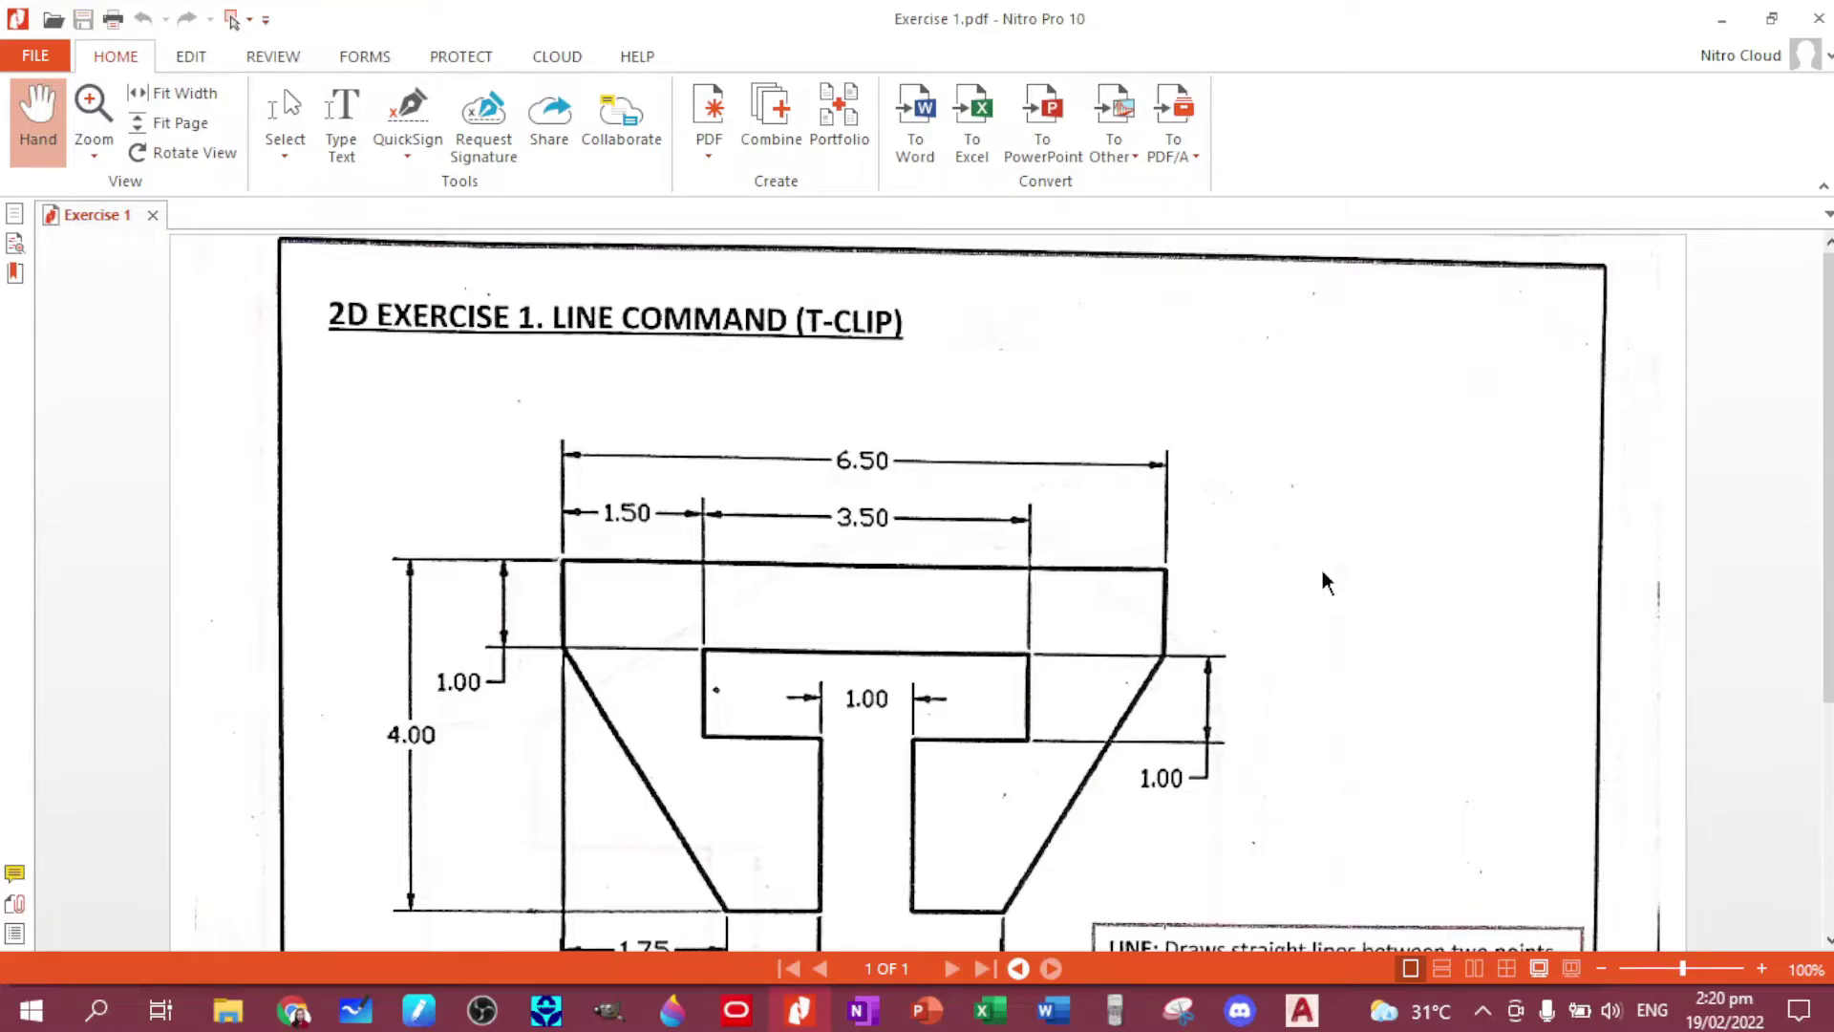
scroll(1326, 580, "down", 3)
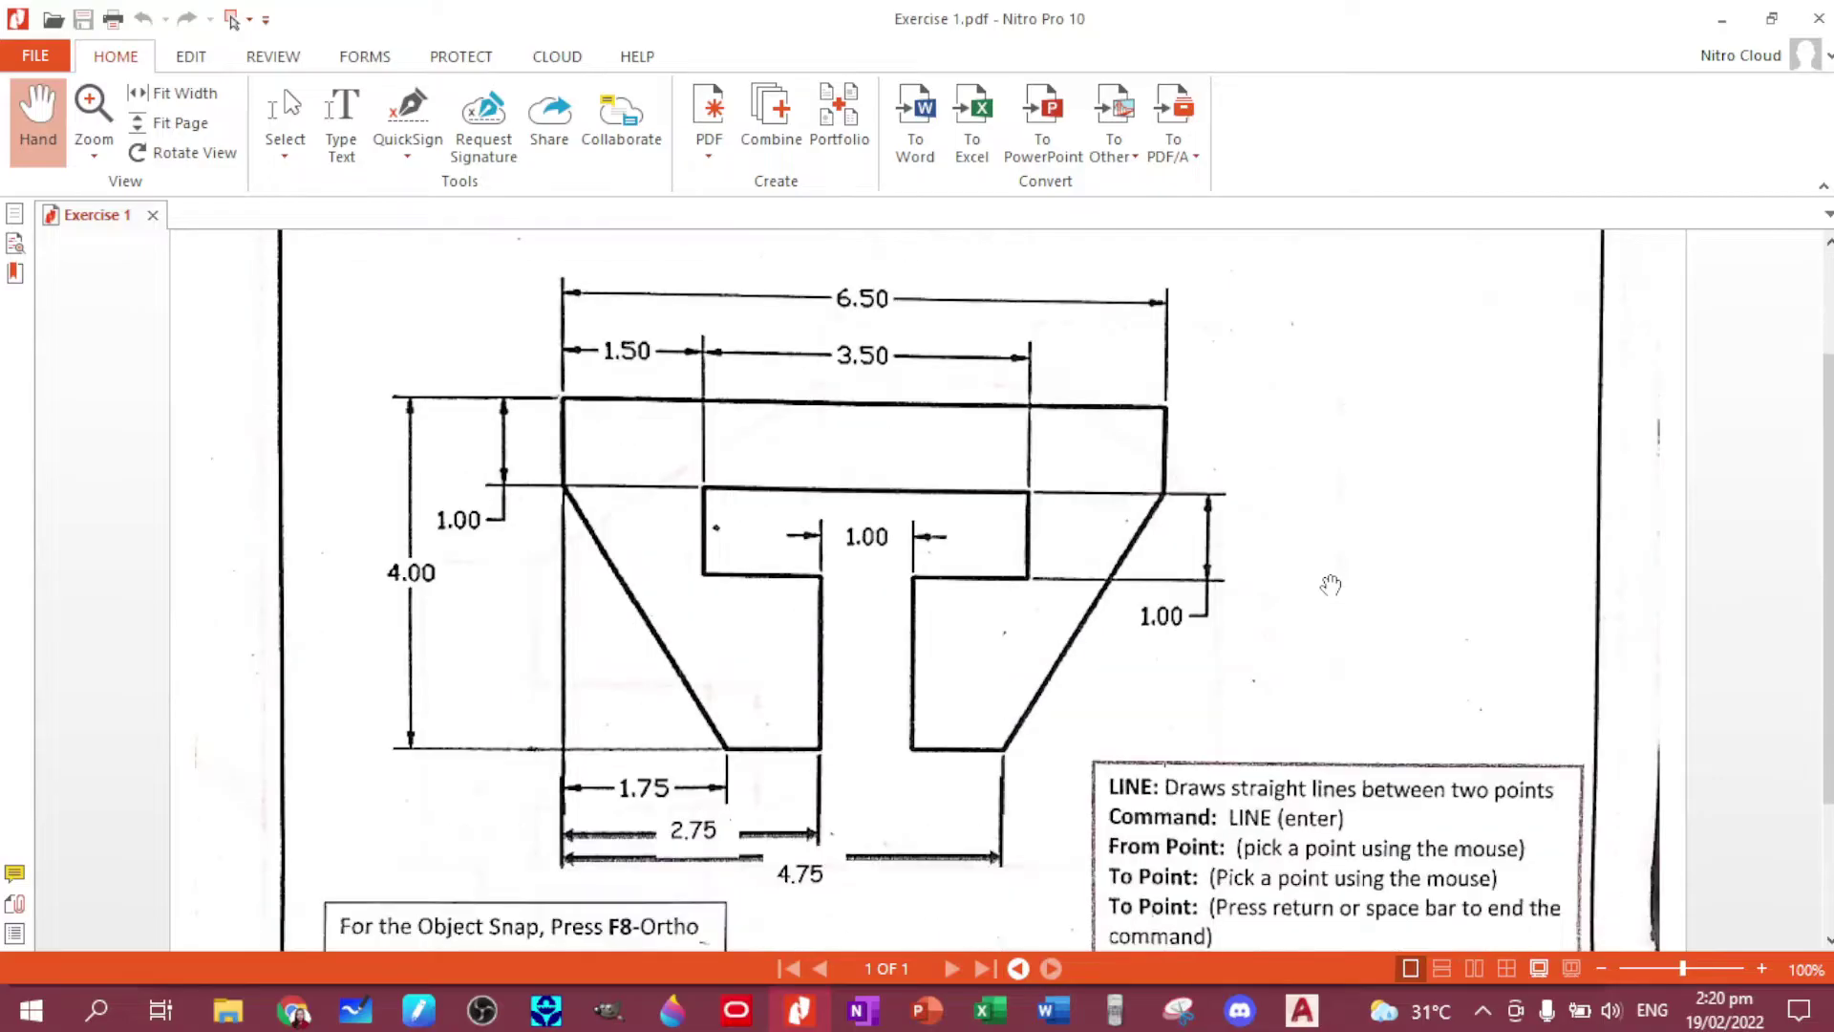
scroll(1331, 585, "up", 1)
scroll(1316, 571, "down", 1)
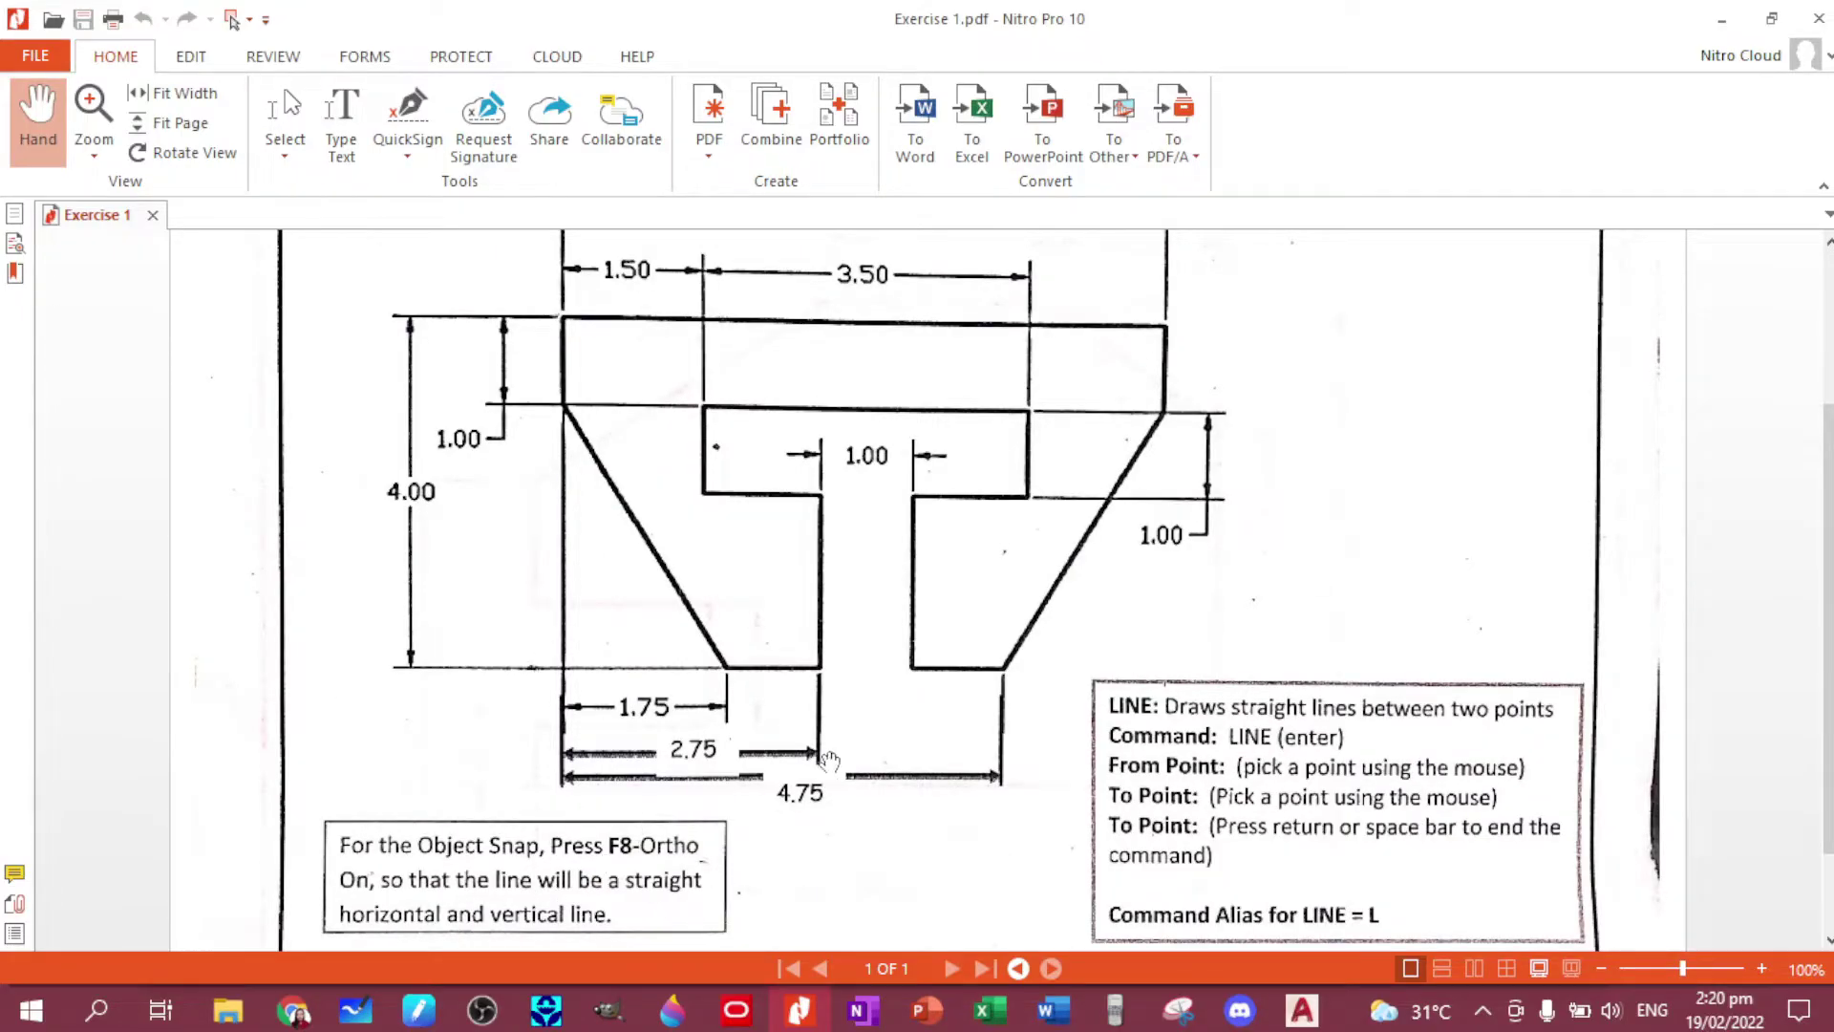
Switch from the Exercise 1.pdf sheet in Nitro Pro to the blank AutoCAD drawing.
left_click(1301, 1011)
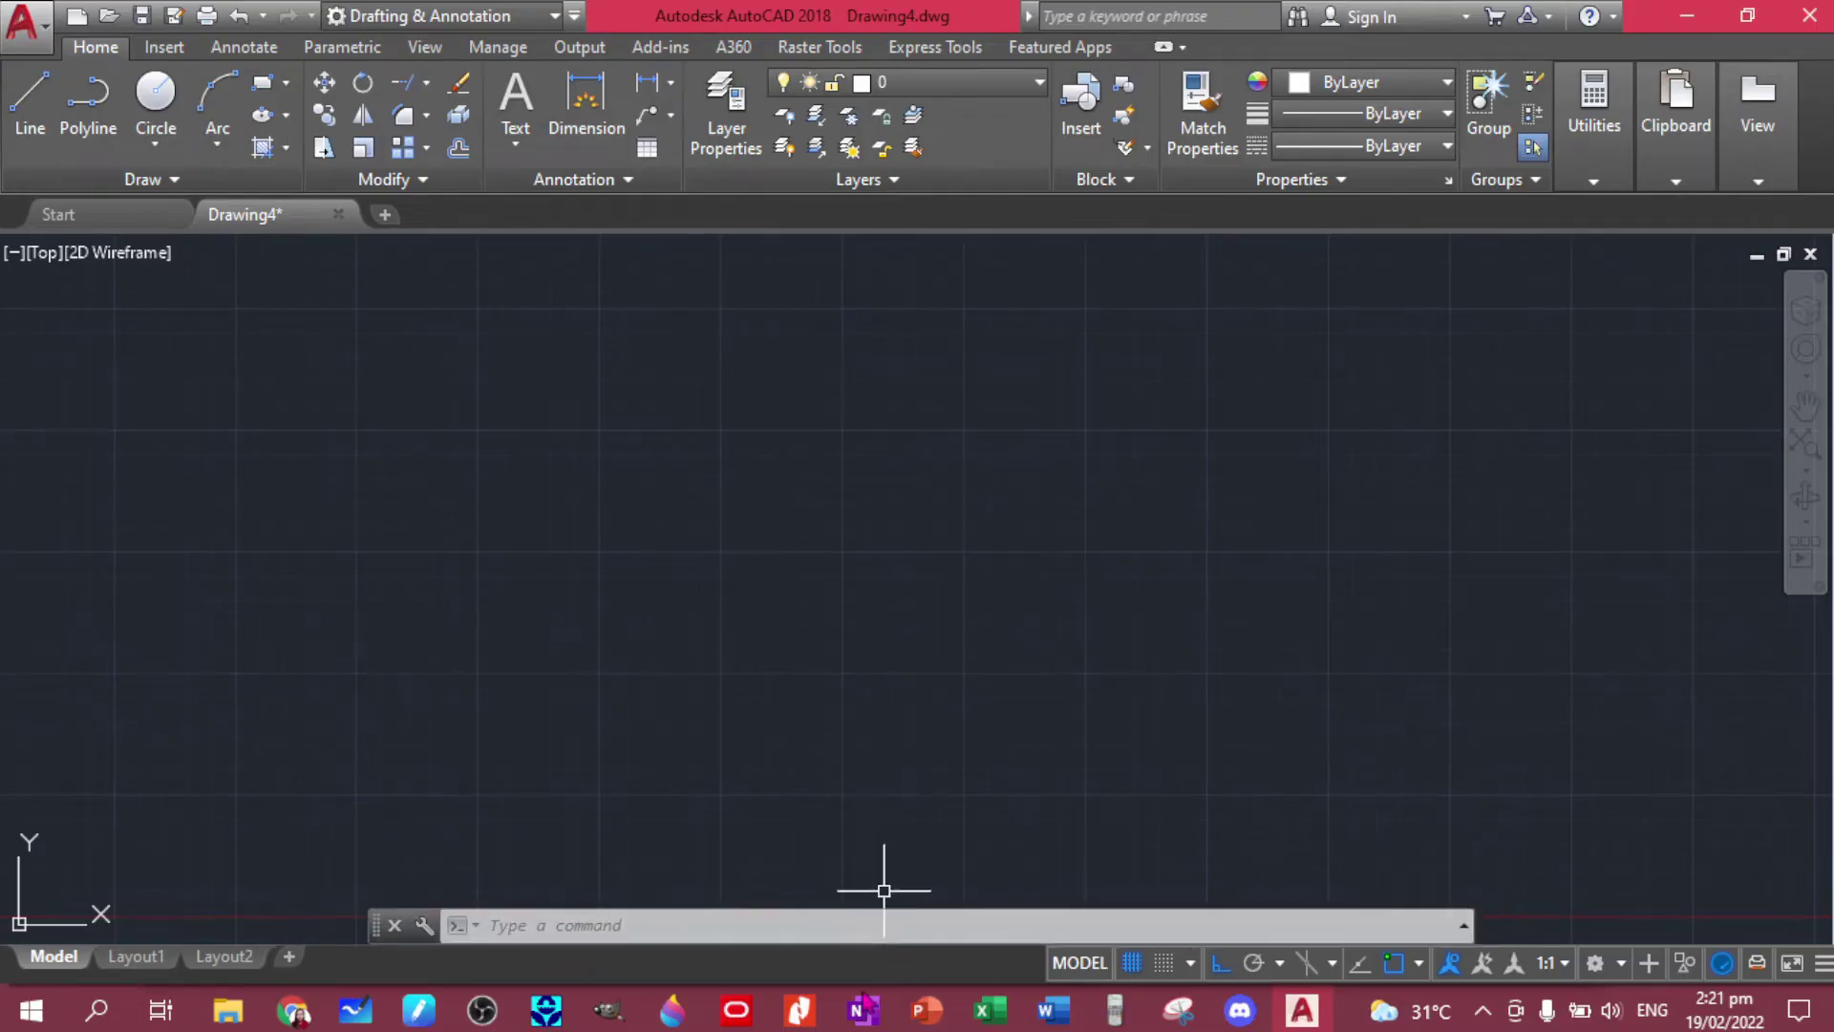
Recheck the 6.50 overall width in the exercise PDF, then start LINE in AutoCAD.
left_click(798, 1011)
left_click_drag(600, 409, 747, 489)
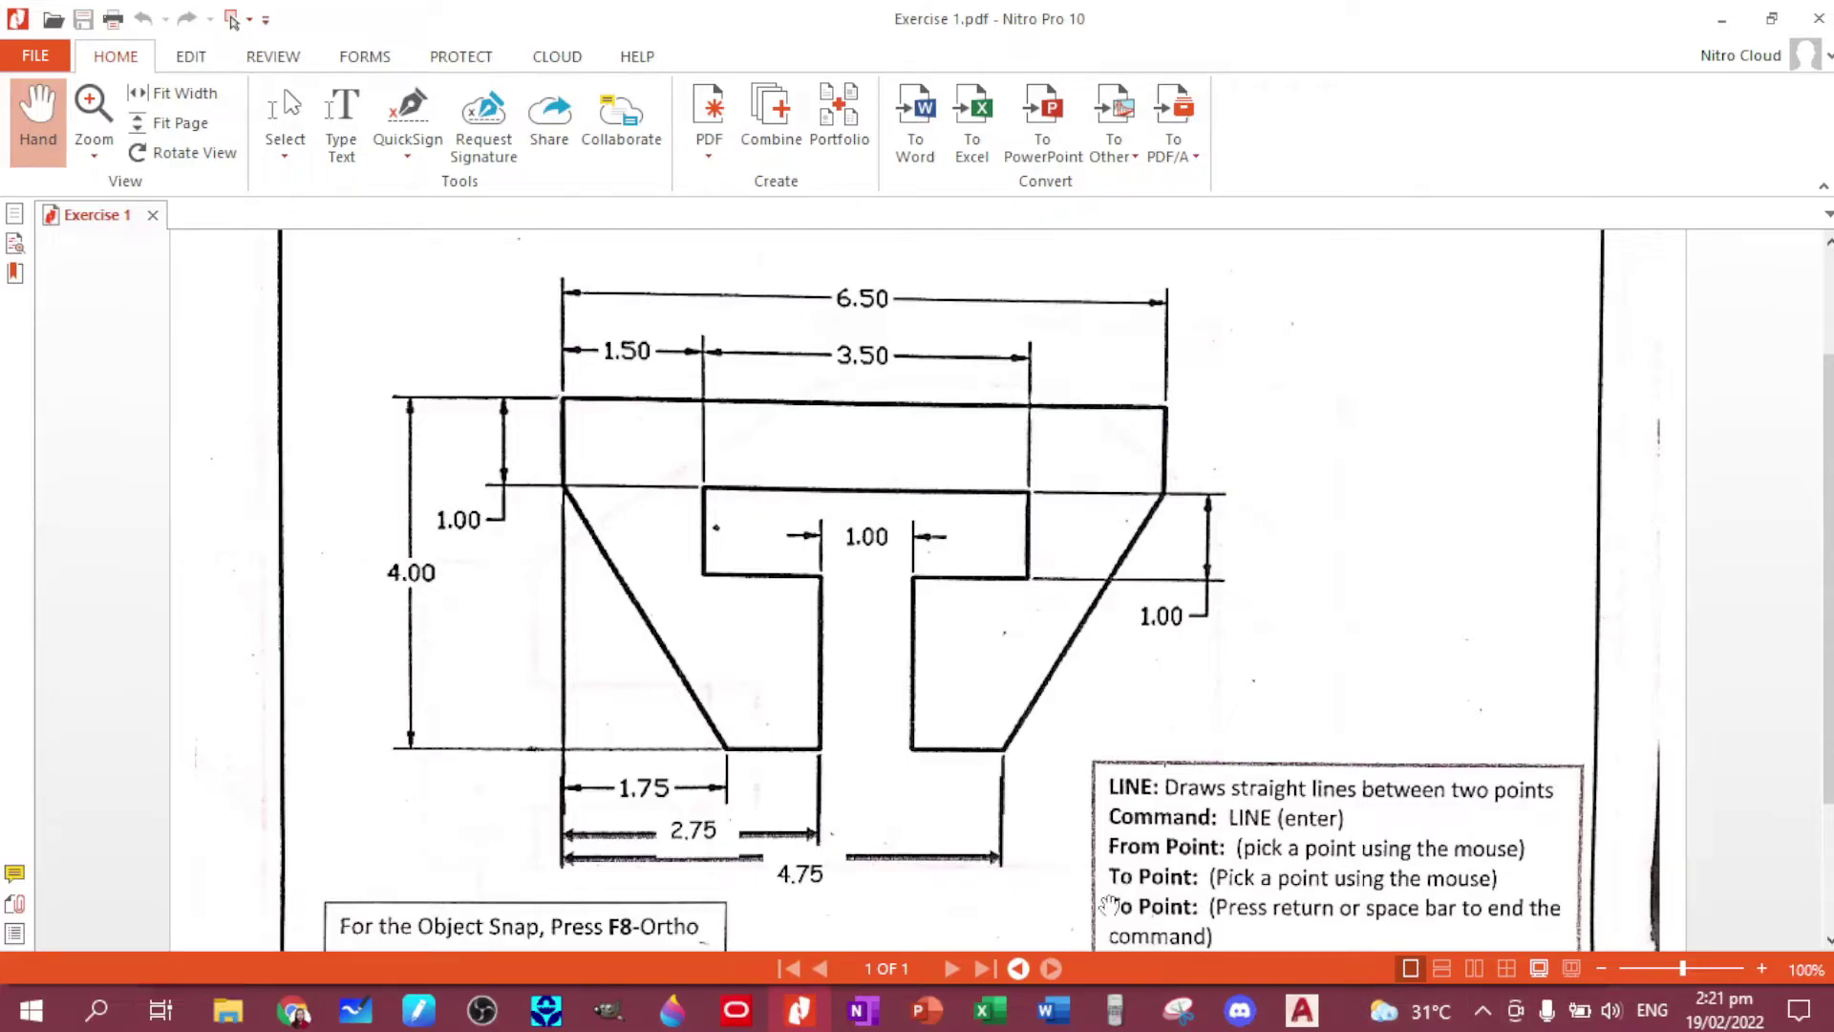
left_click(1301, 1012)
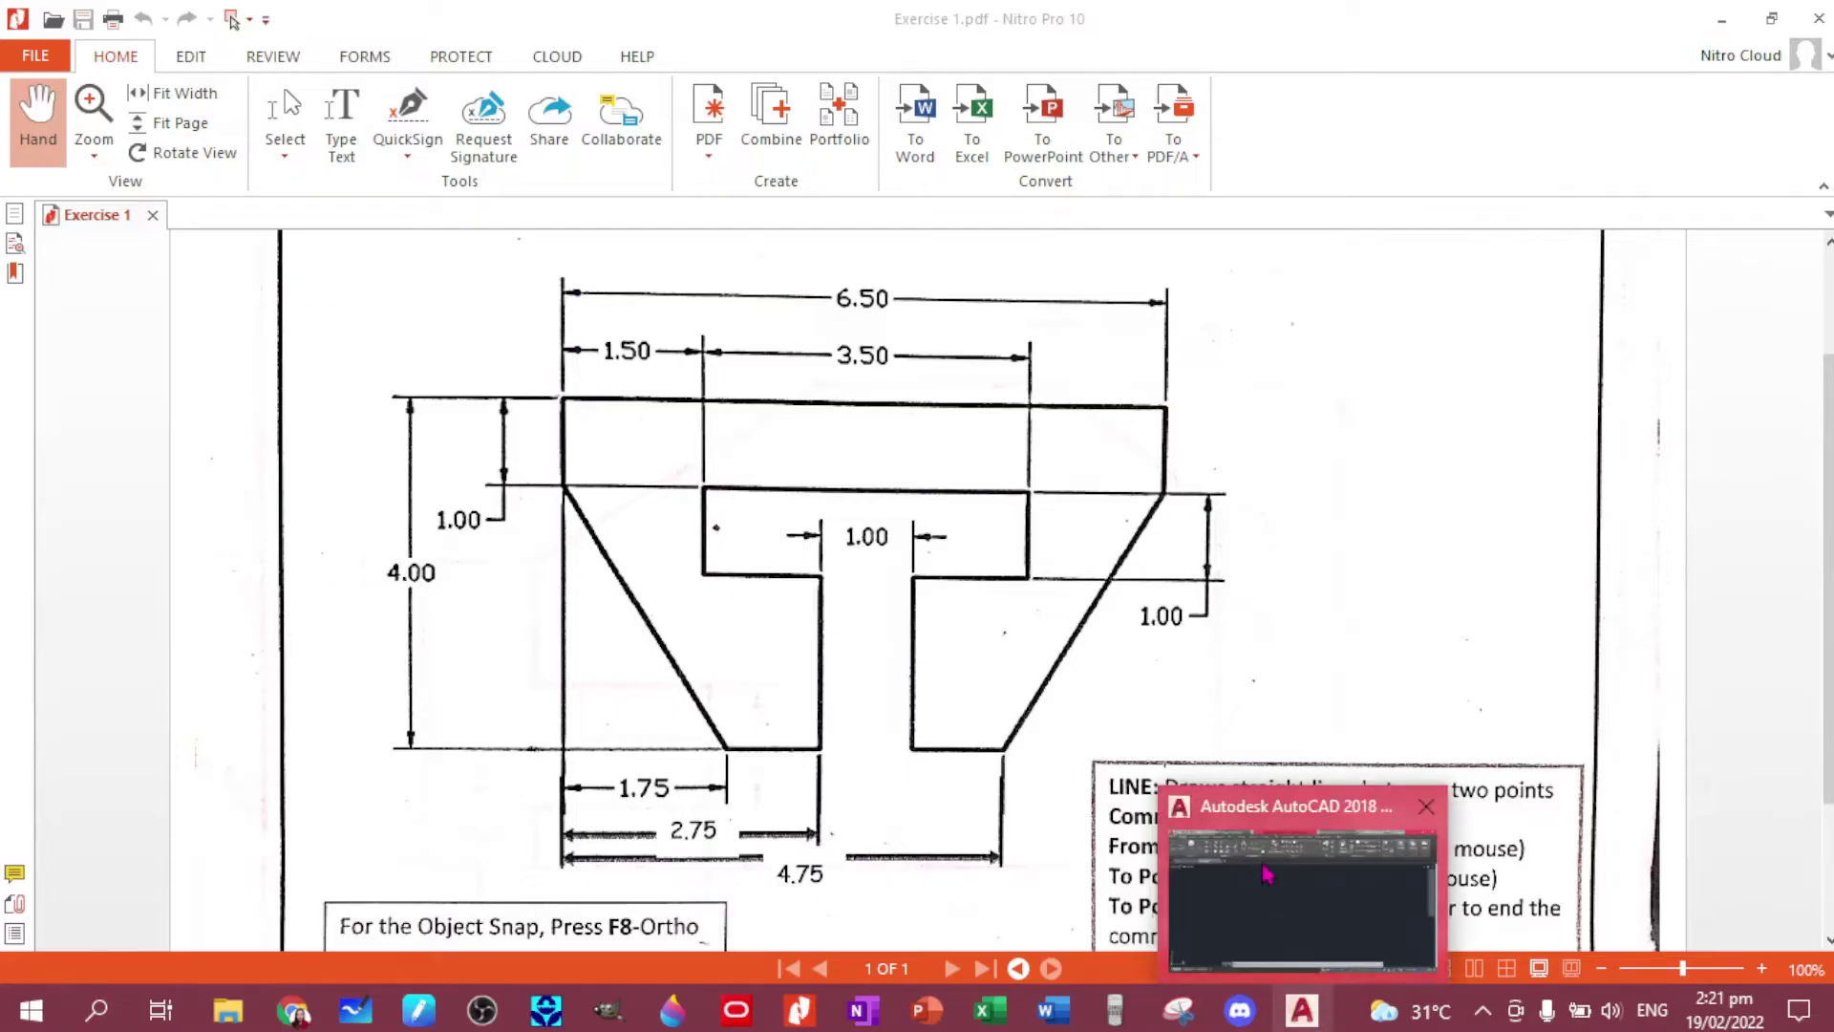
left_click(1267, 874)
left_click(28, 103)
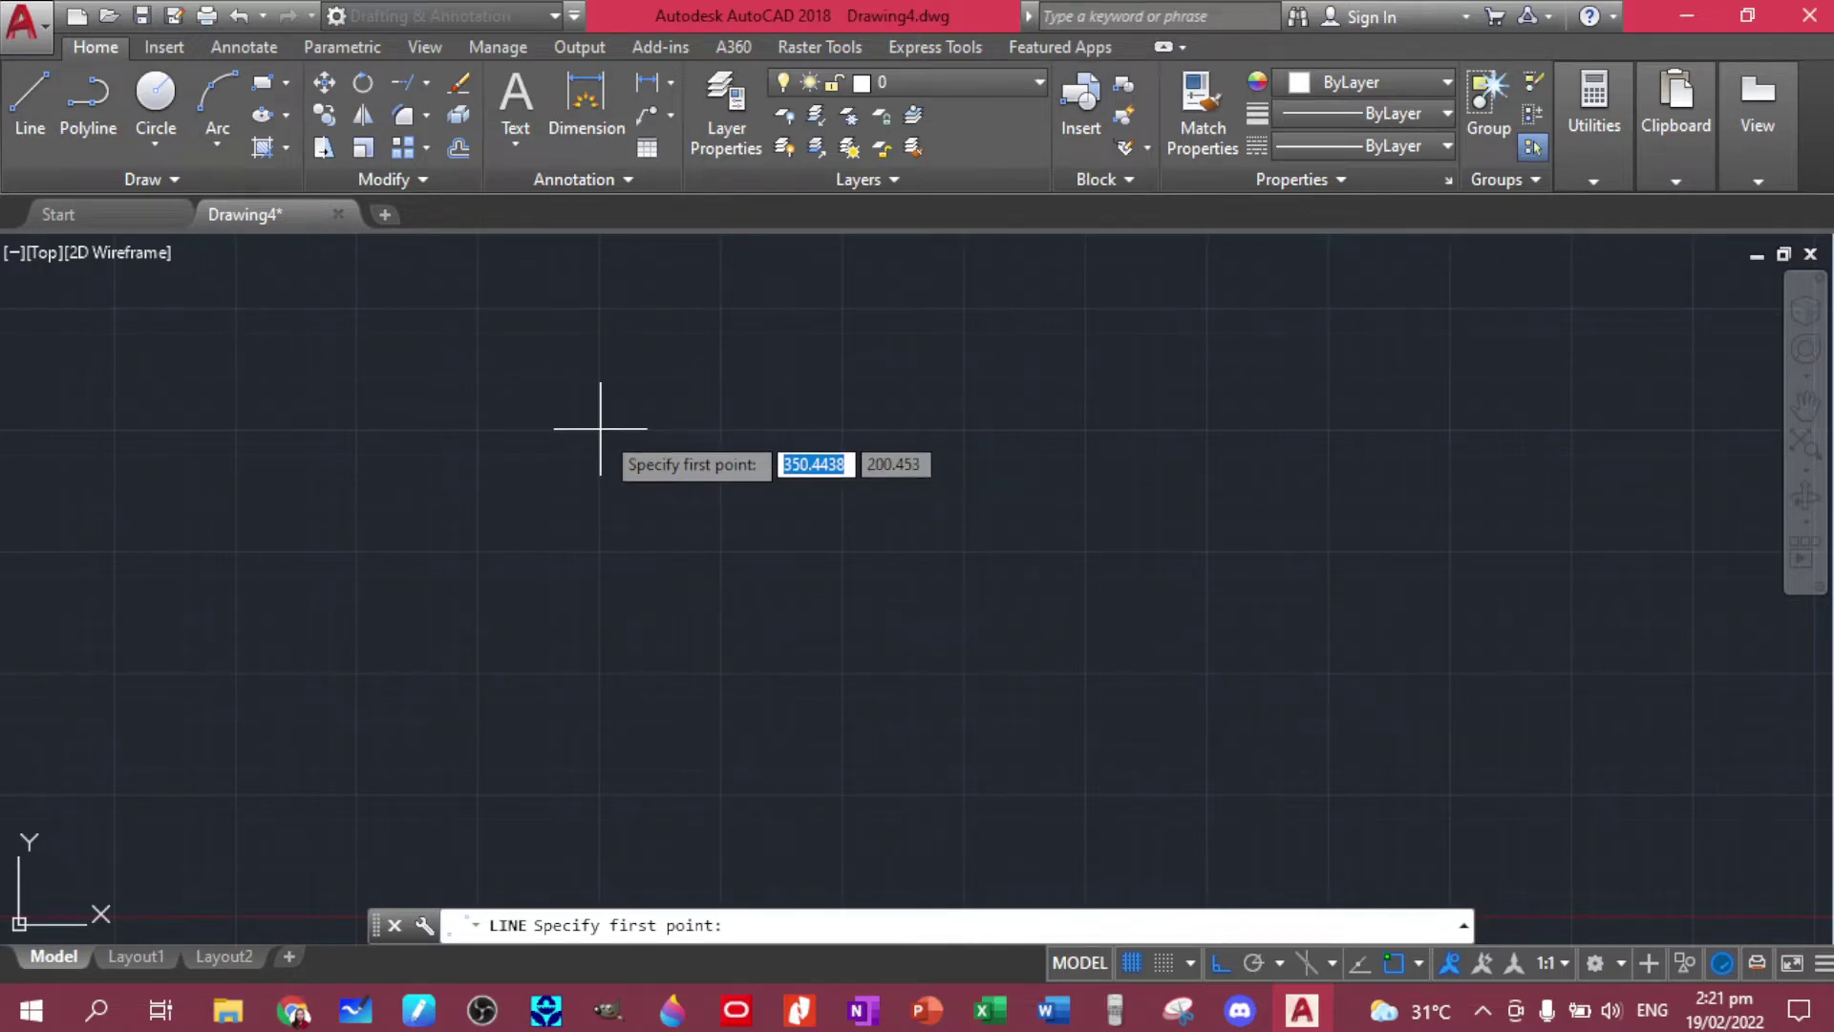
Draw the closed outline with edges 6.5, 1, 3, 6.5 and 3, closing at the start corner.
left_click(601, 427)
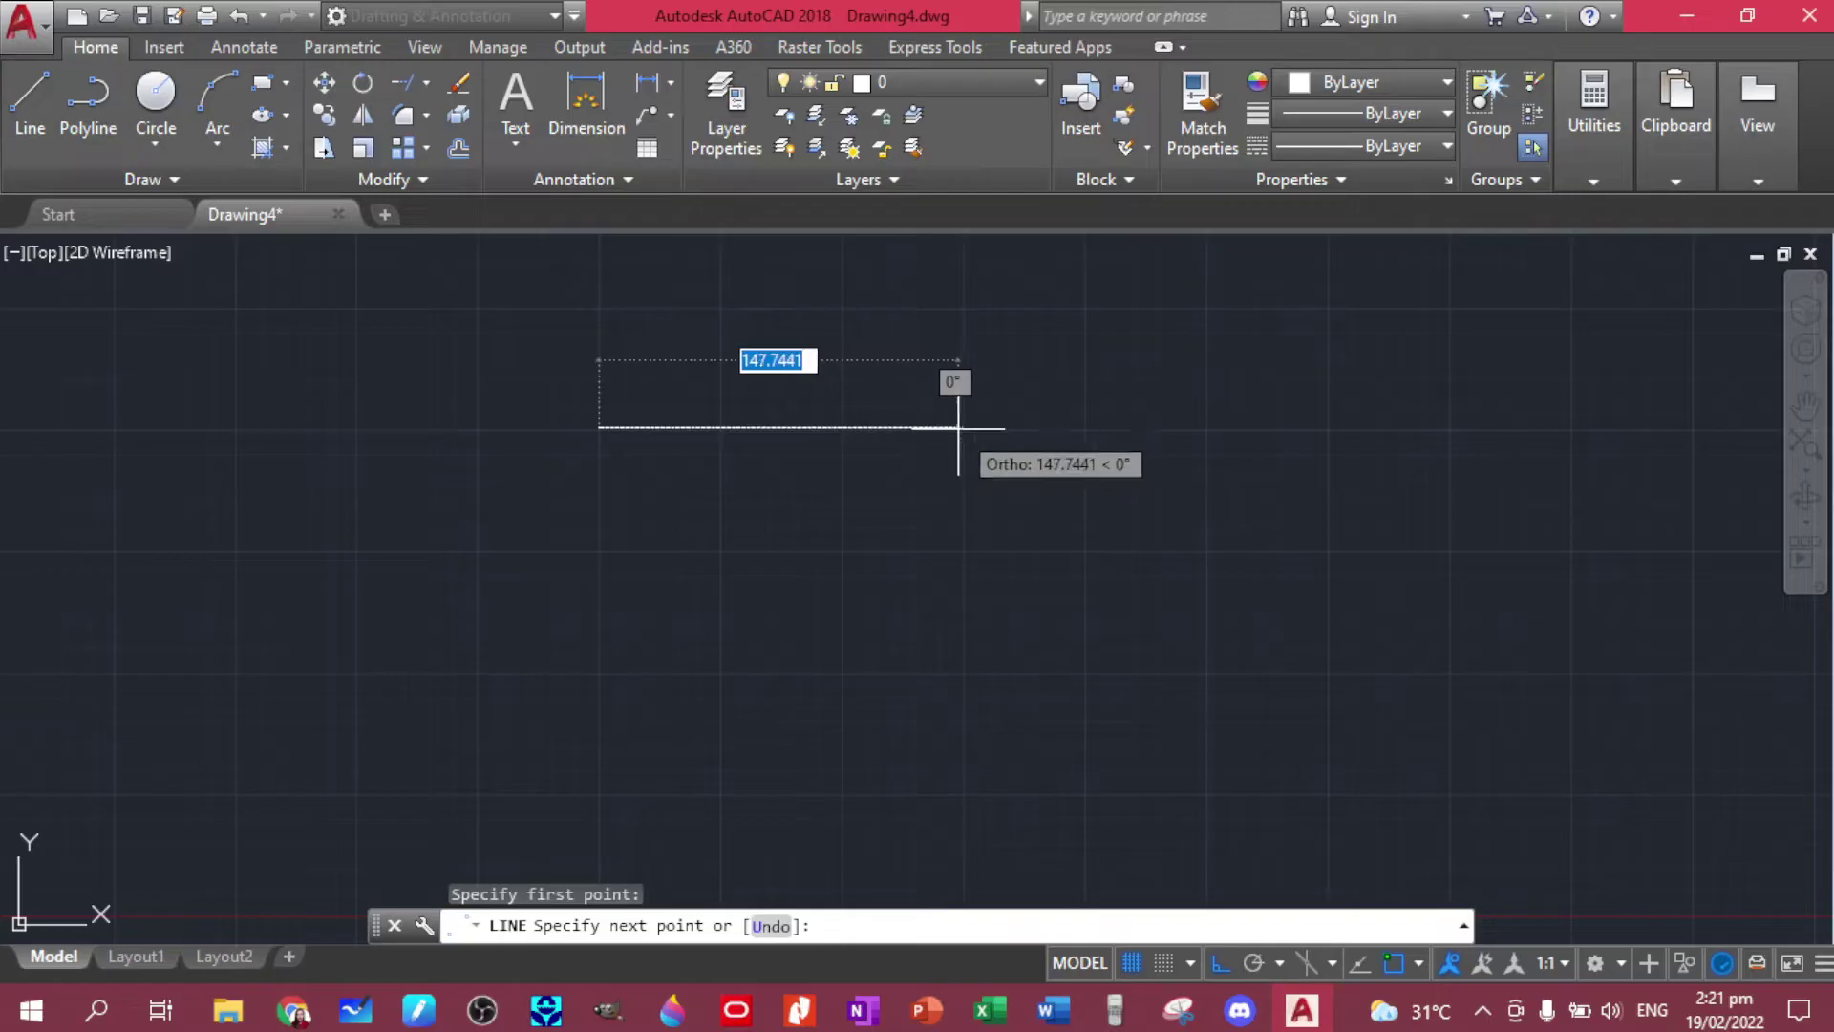
type("6.5")
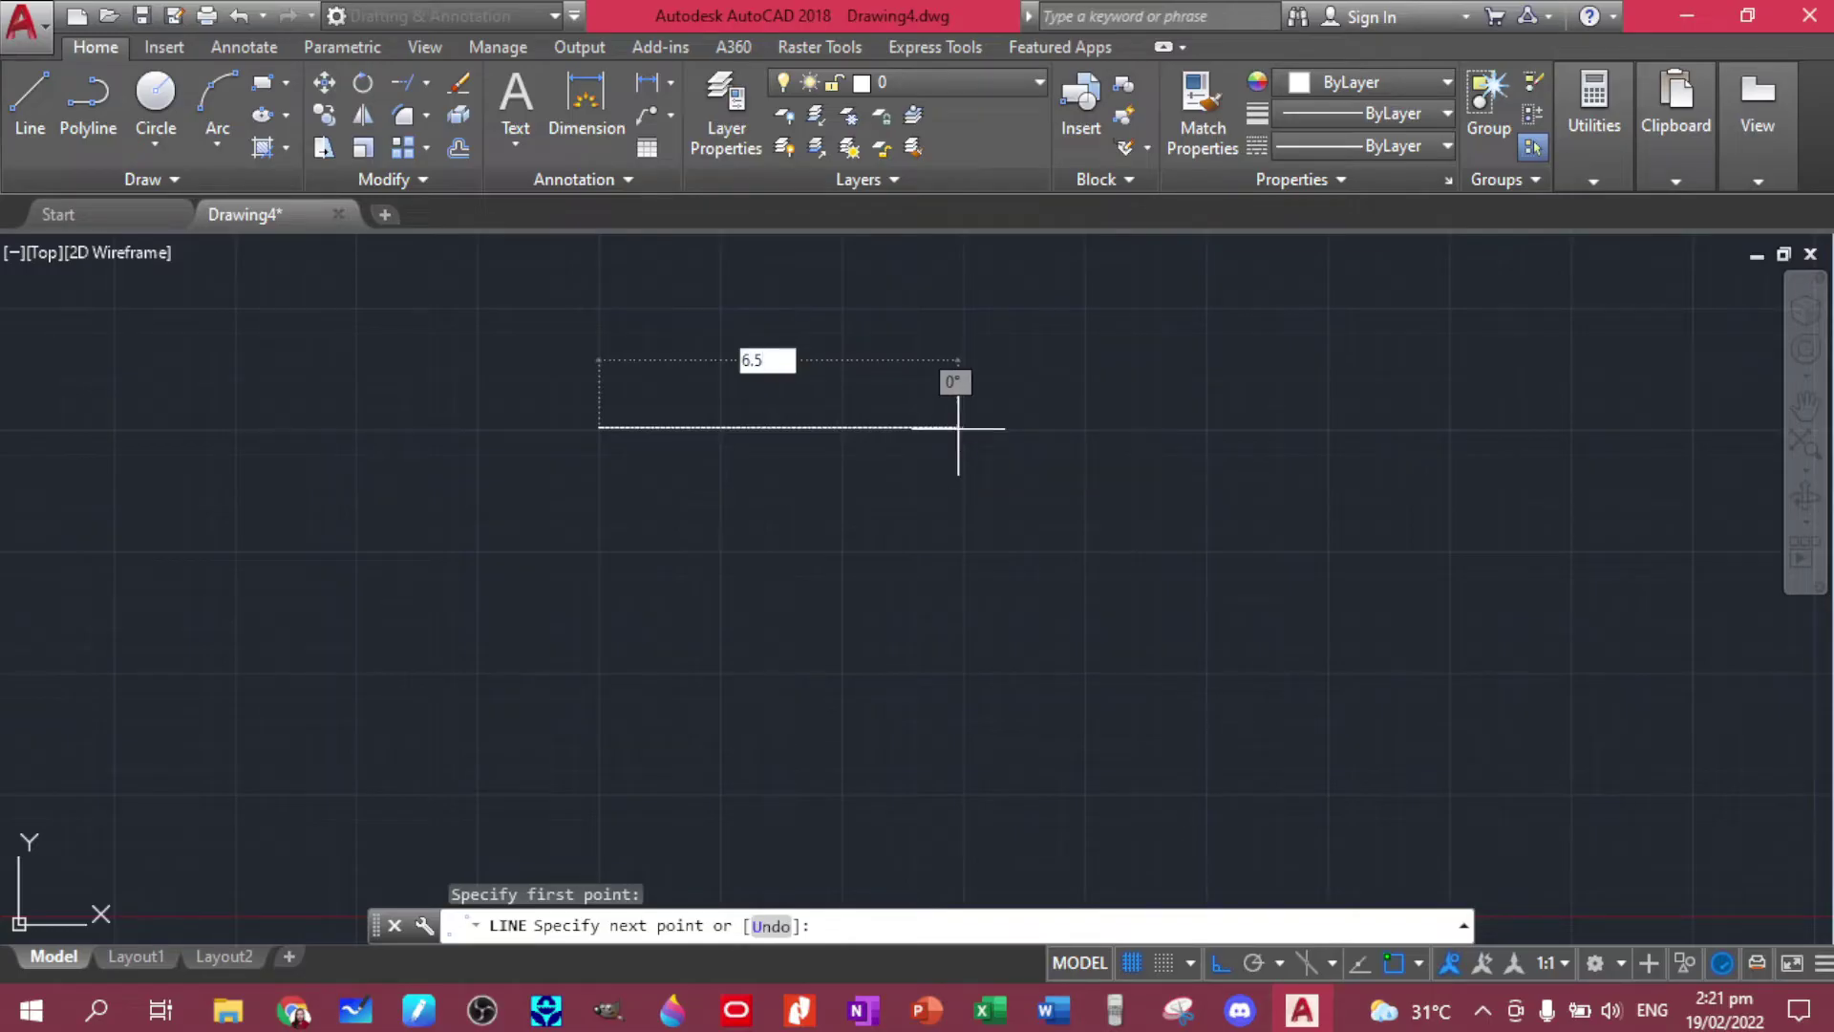
key("Return")
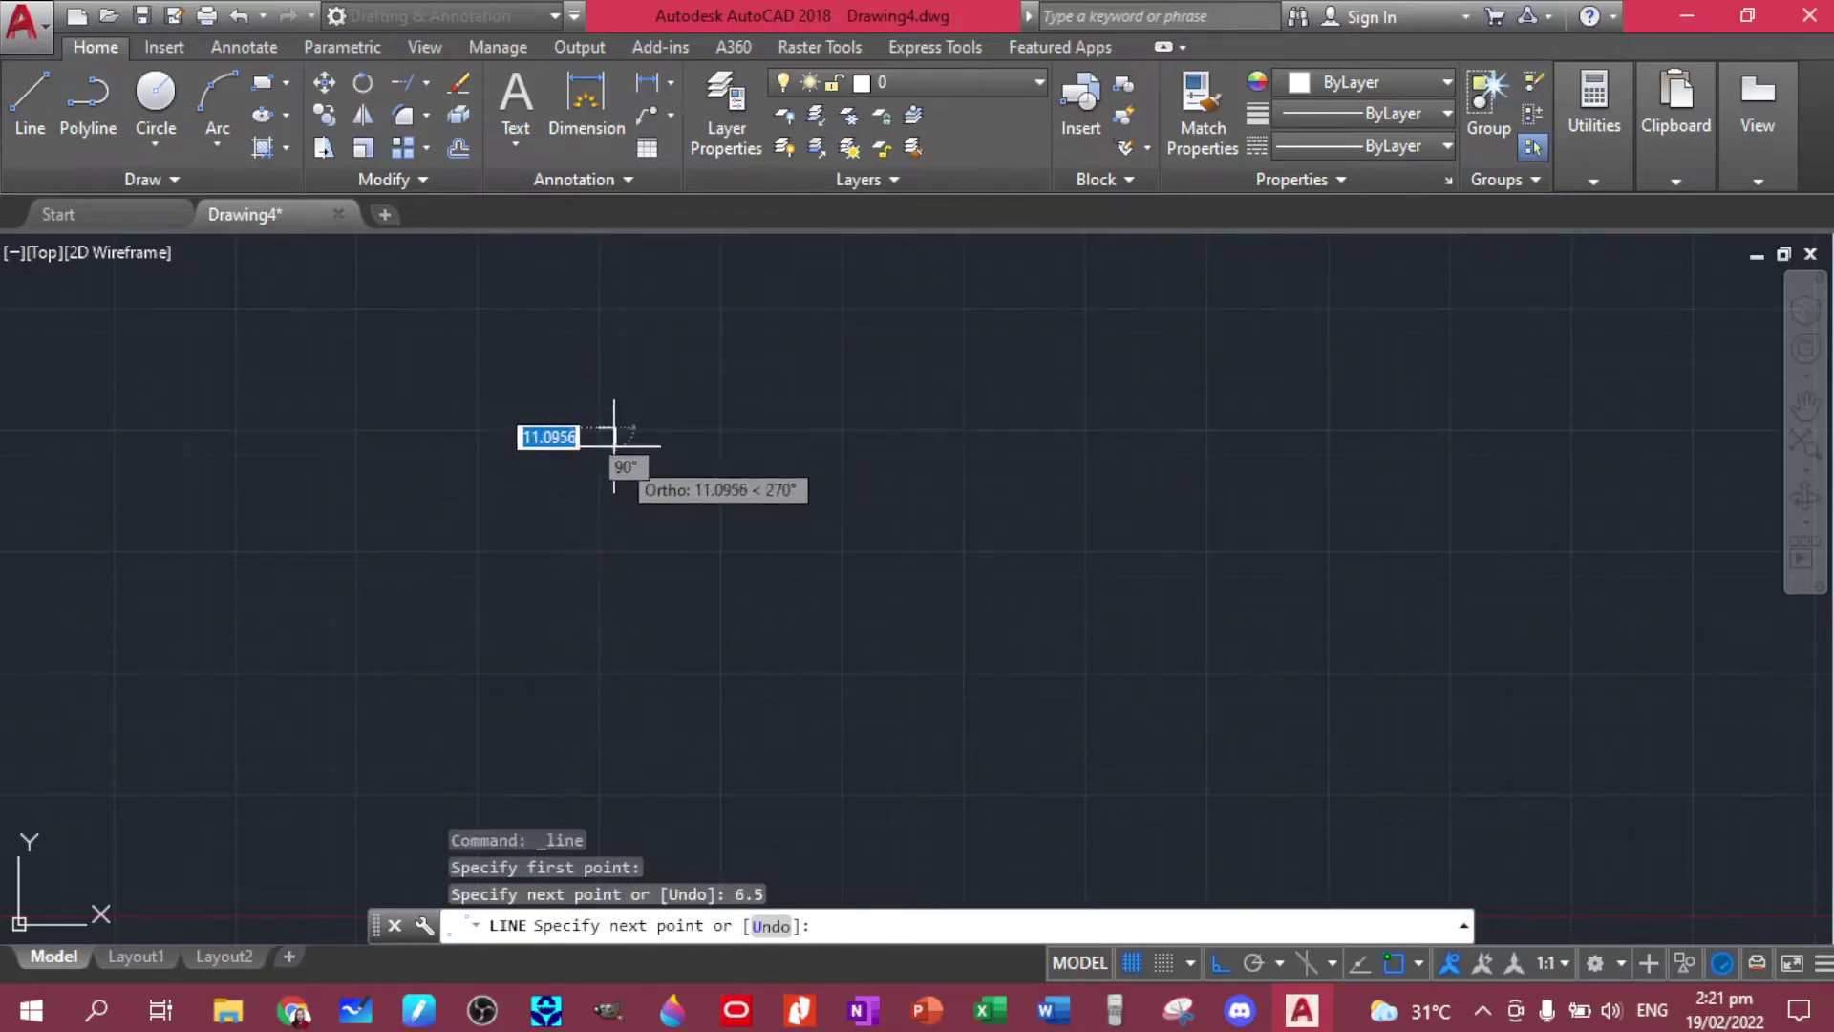
scroll(580, 402, "up", 3)
scroll(778, 574, "down", 2)
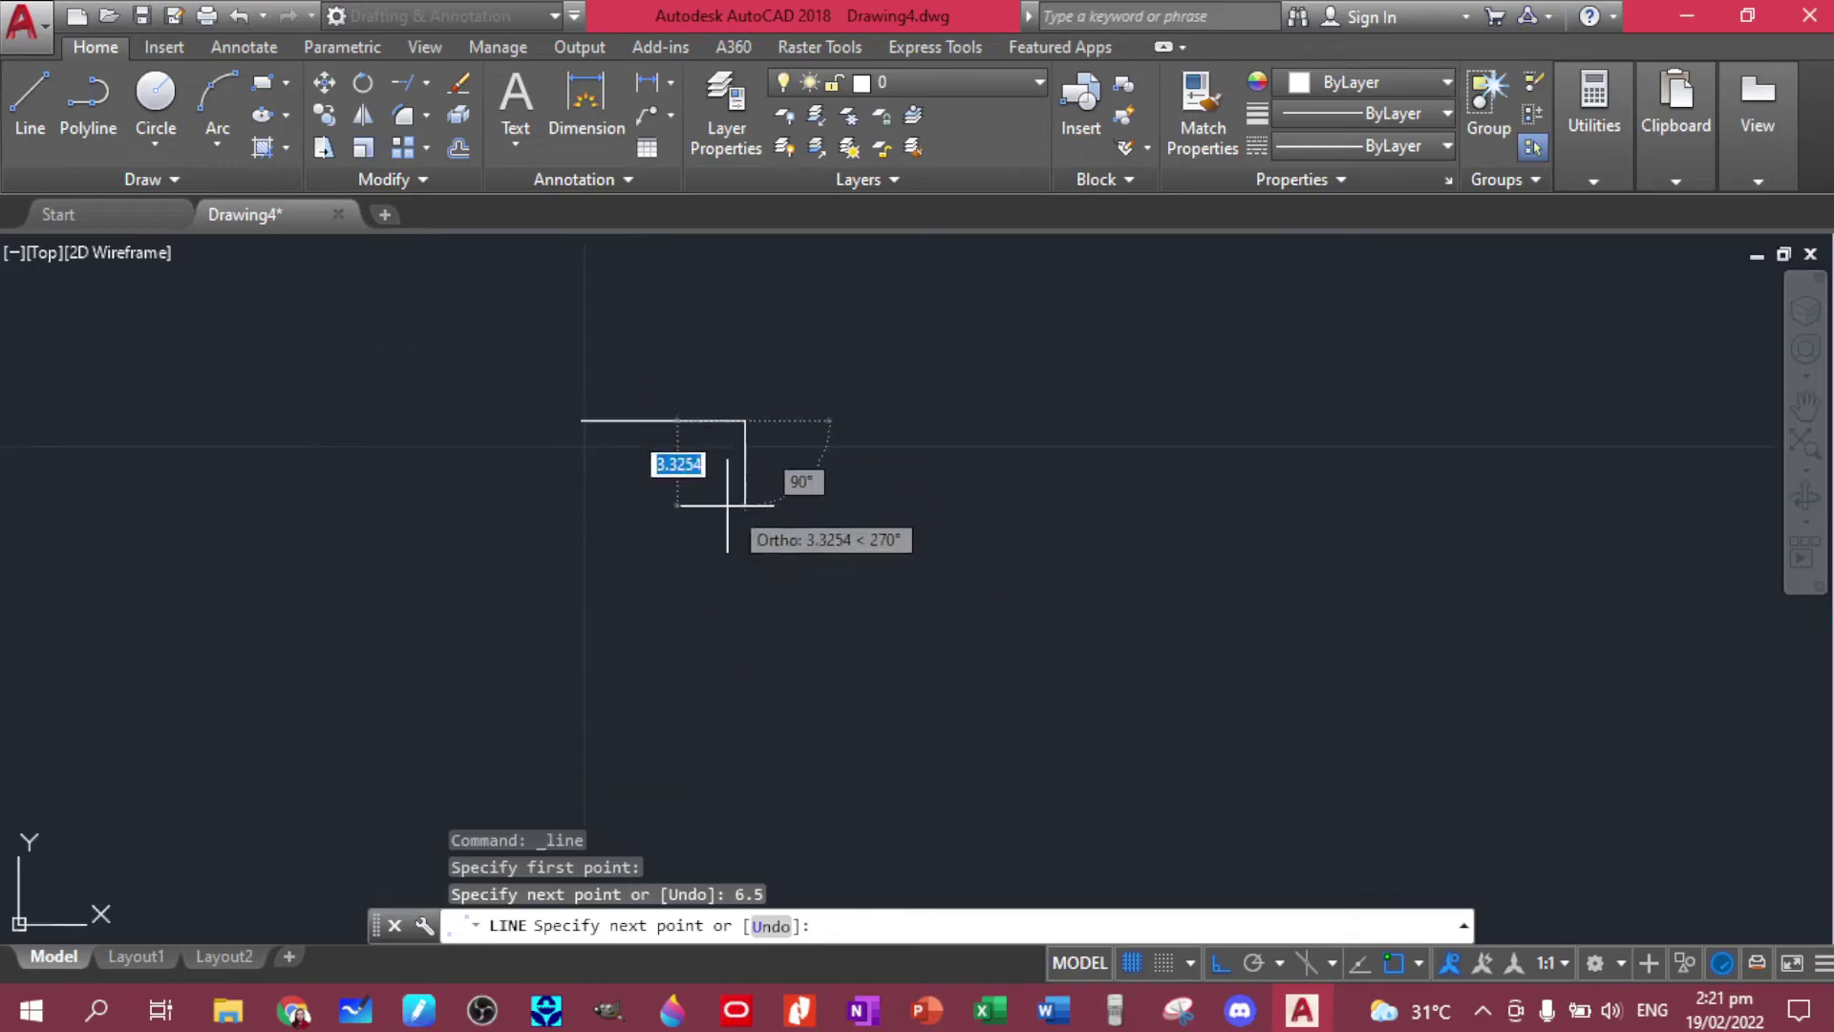
middle_click_drag(722, 498, 970, 479)
scroll(961, 460, "up", 4)
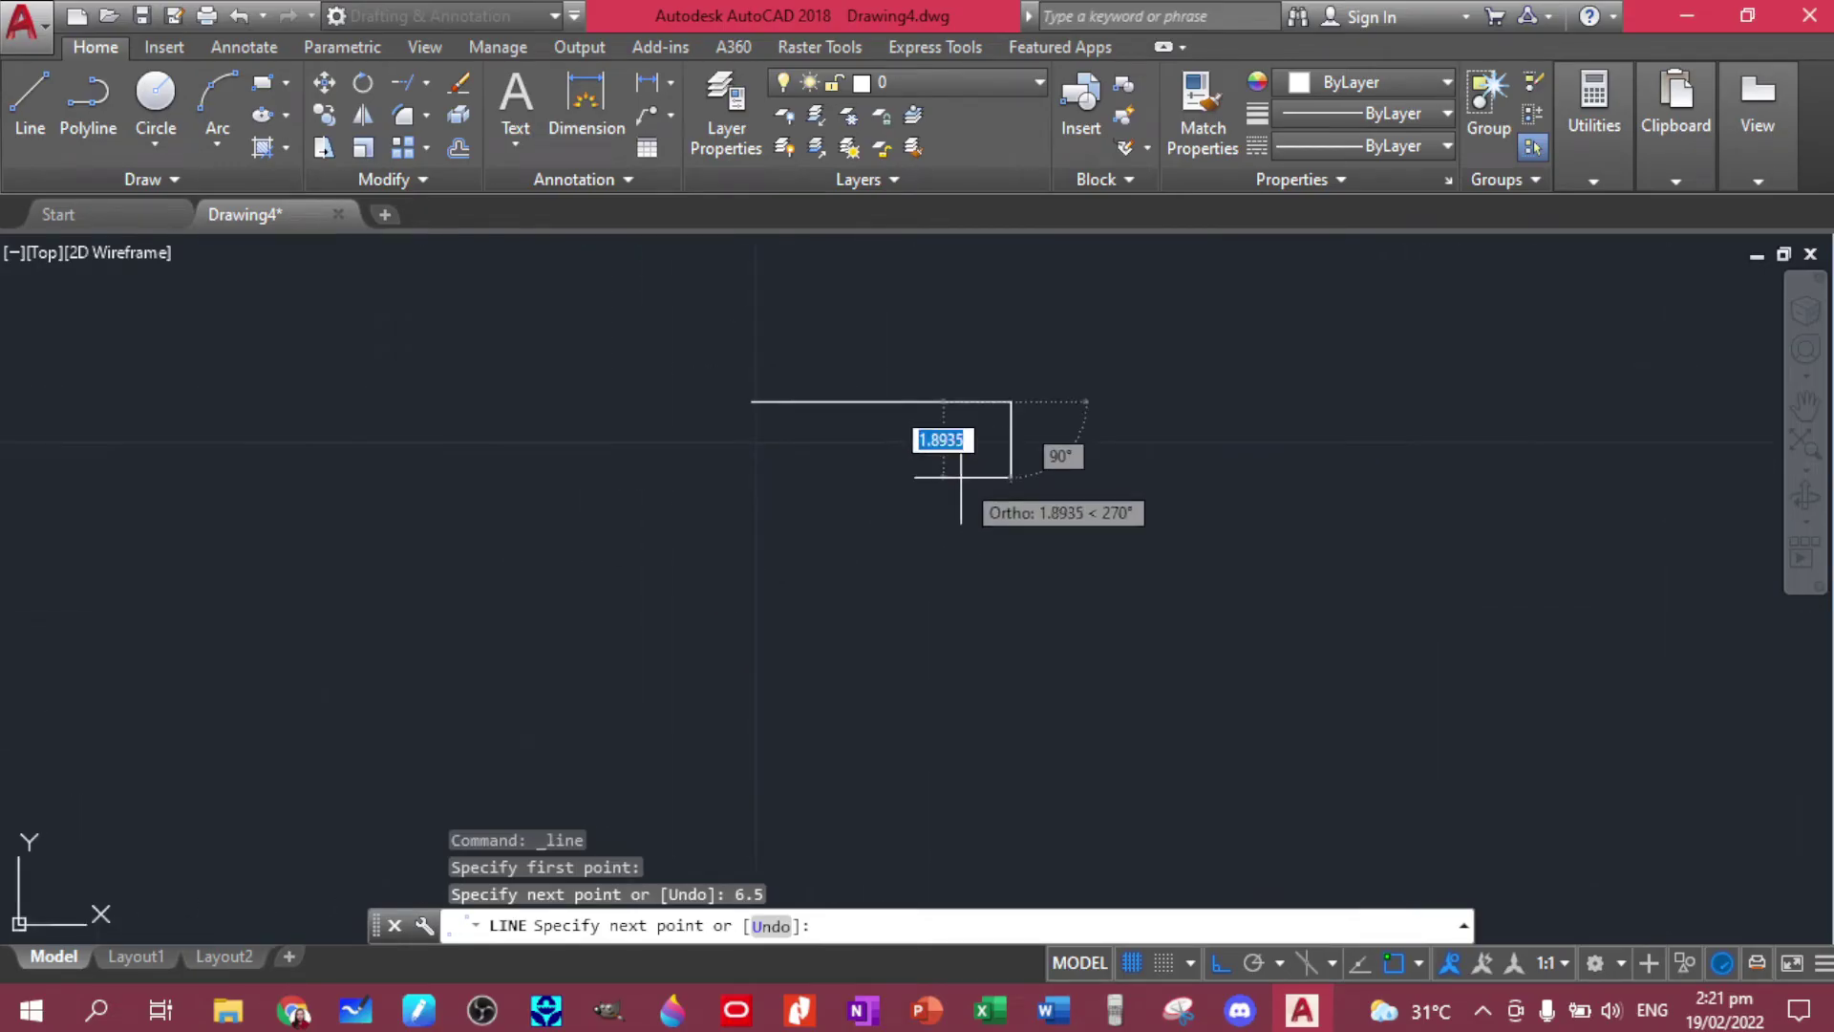
mouse_move(1084, 561)
middle_mouse_down()
mouse_move(952, 475)
mouse_move(987, 562)
middle_mouse_up()
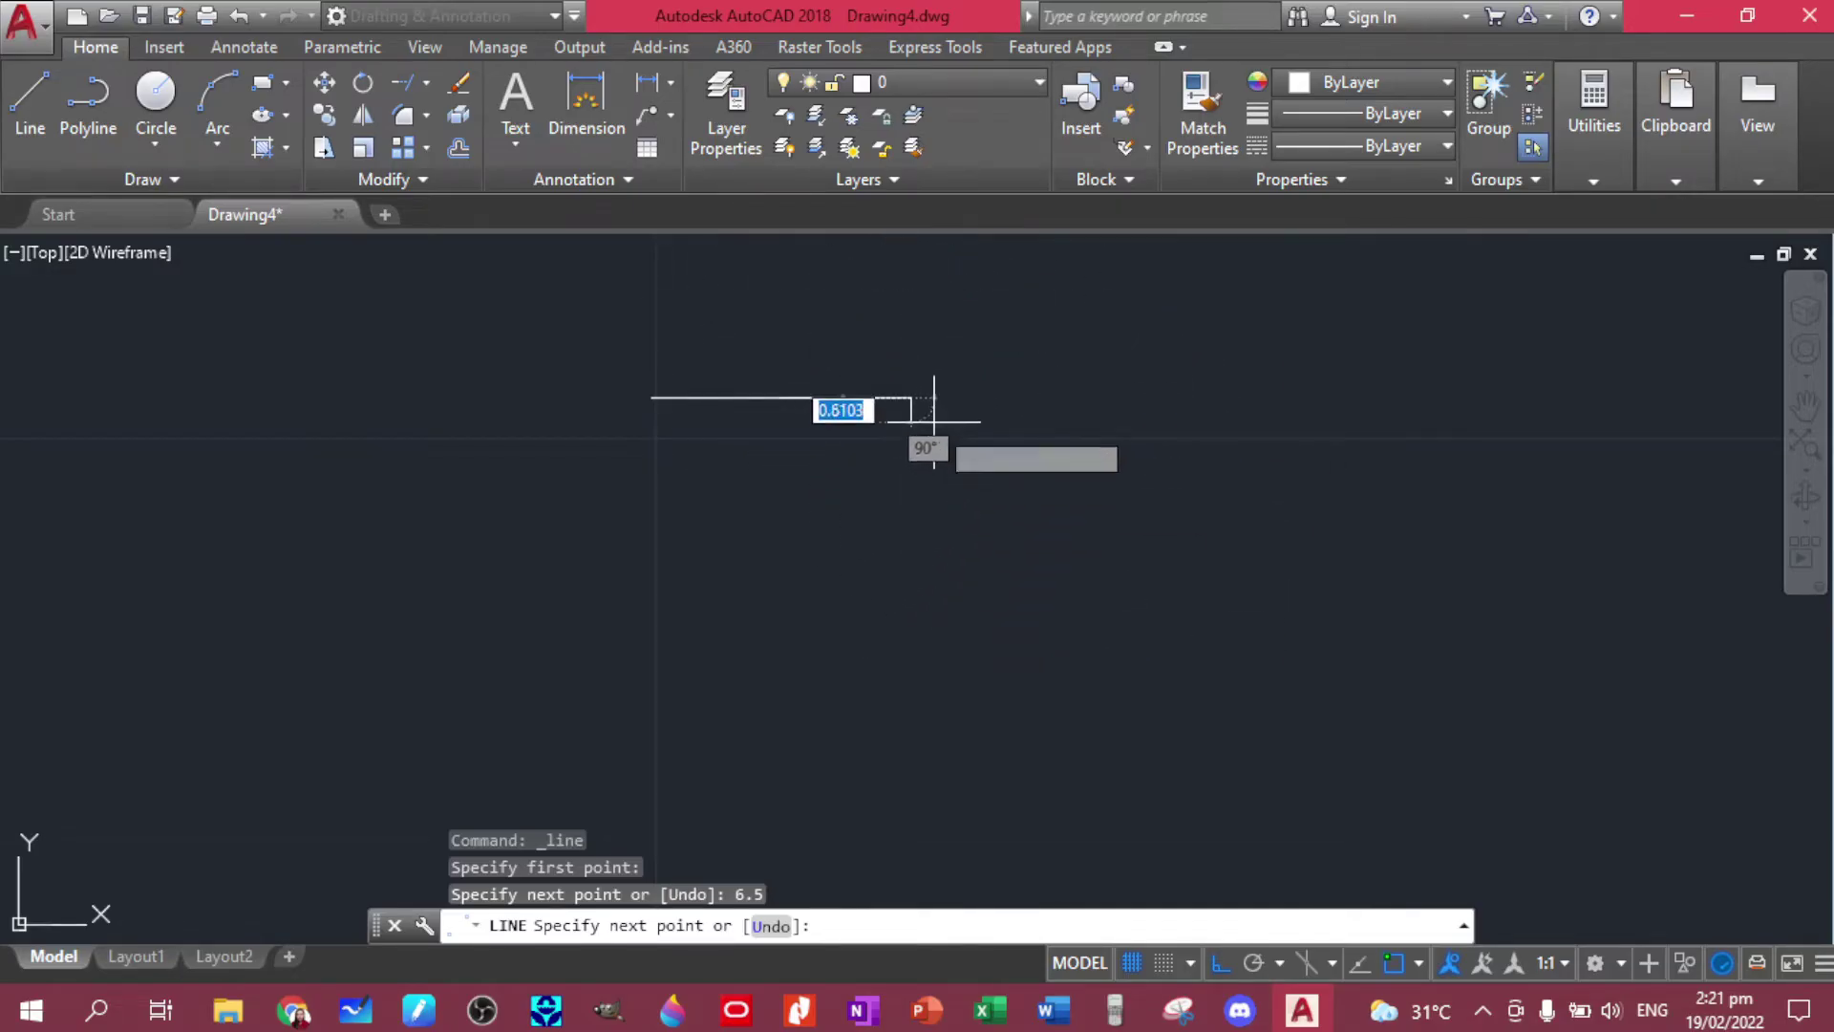
type("1")
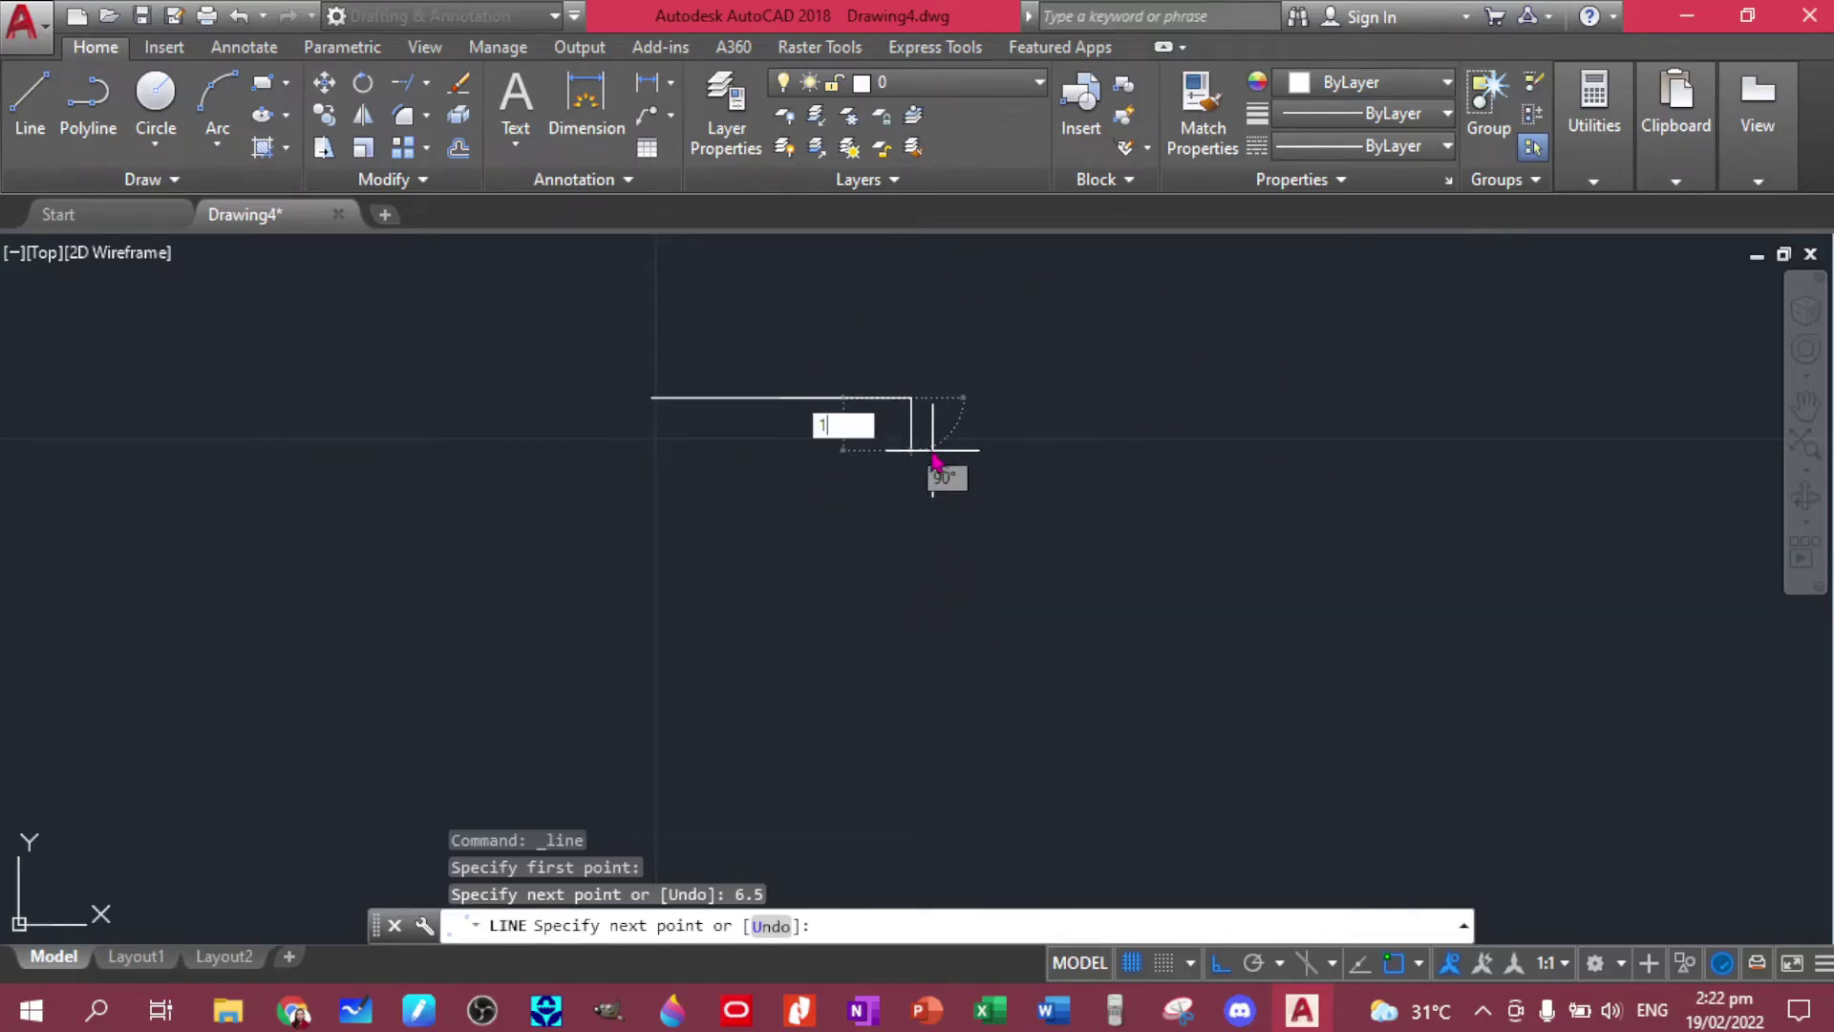
key("Return")
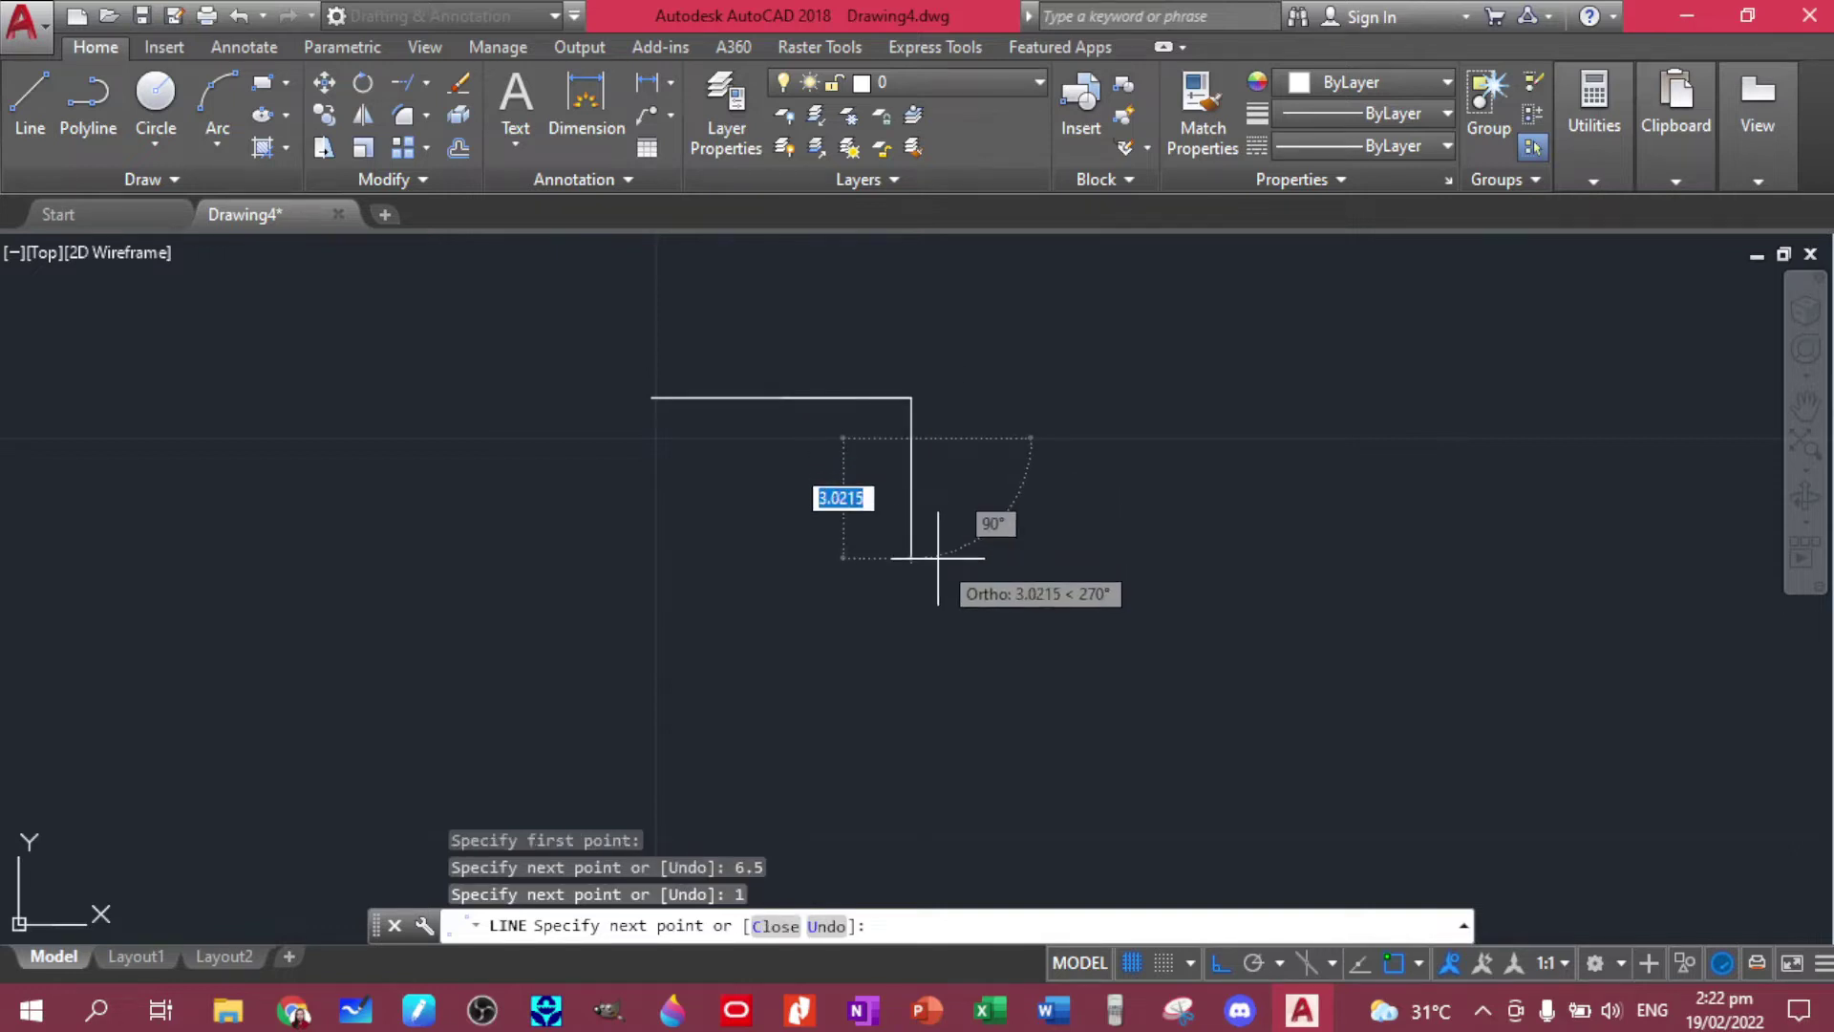
type("3")
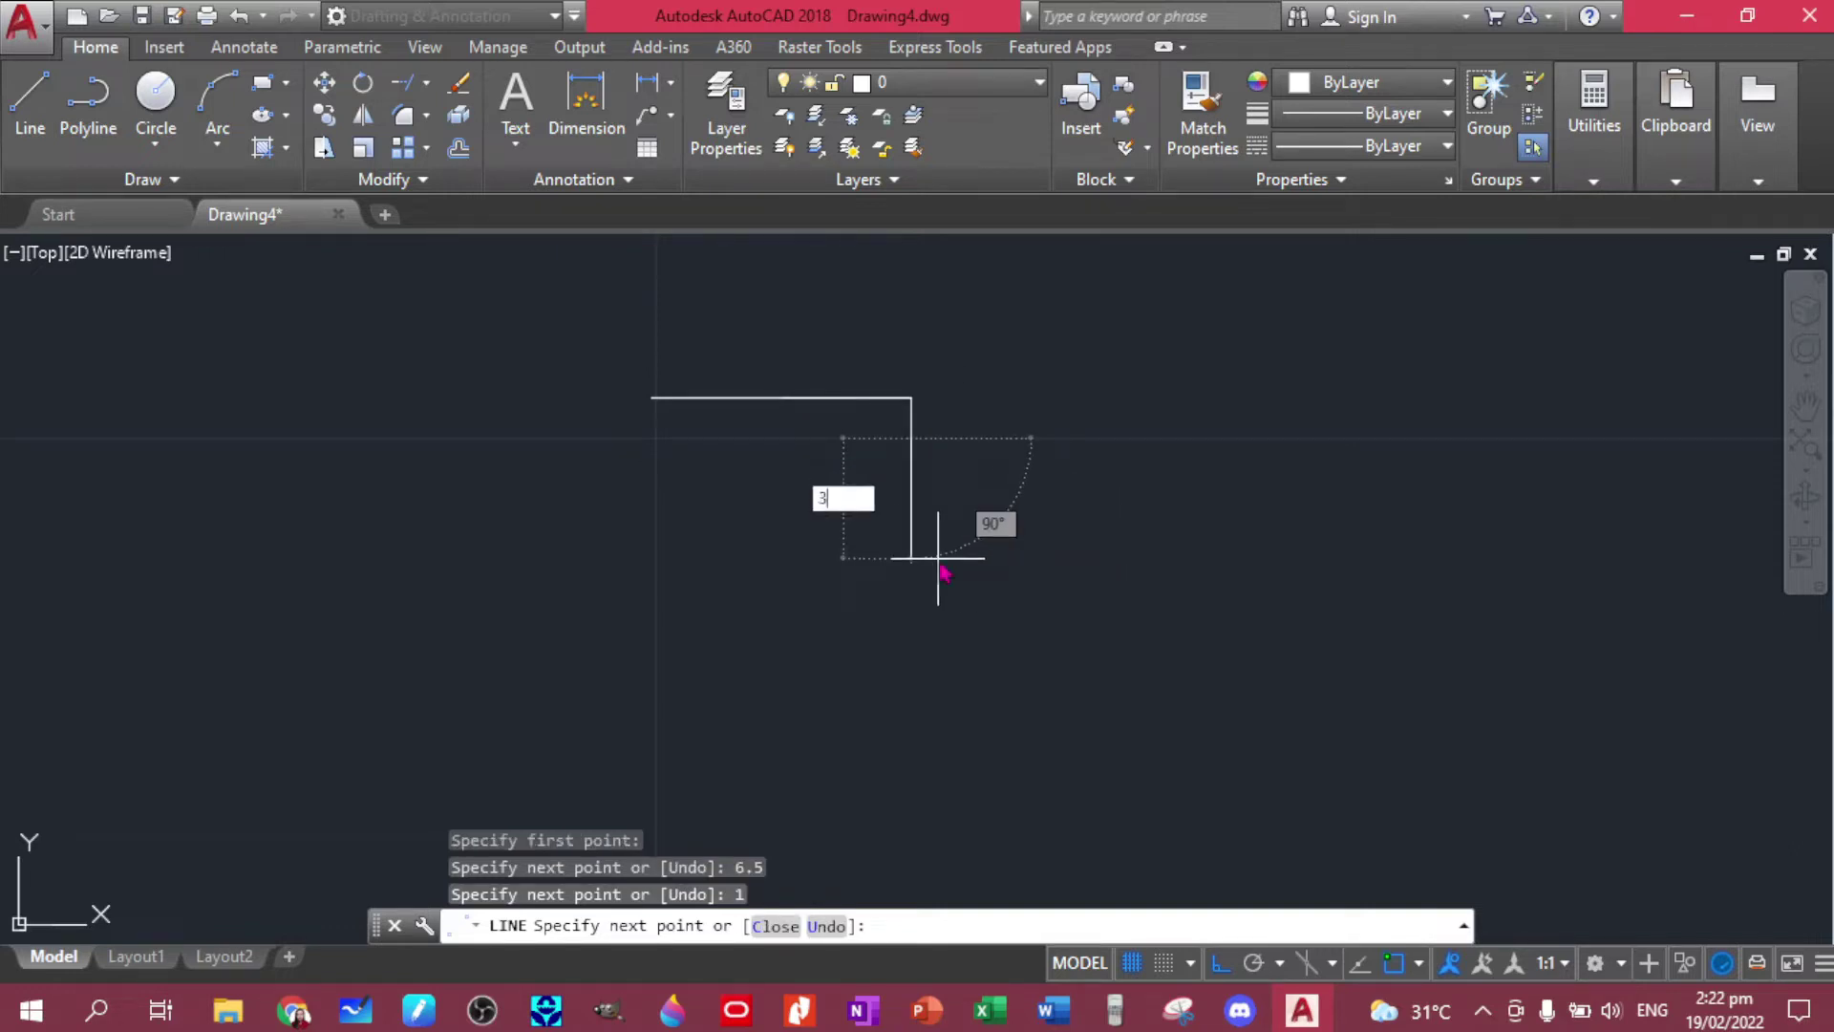
key("Return")
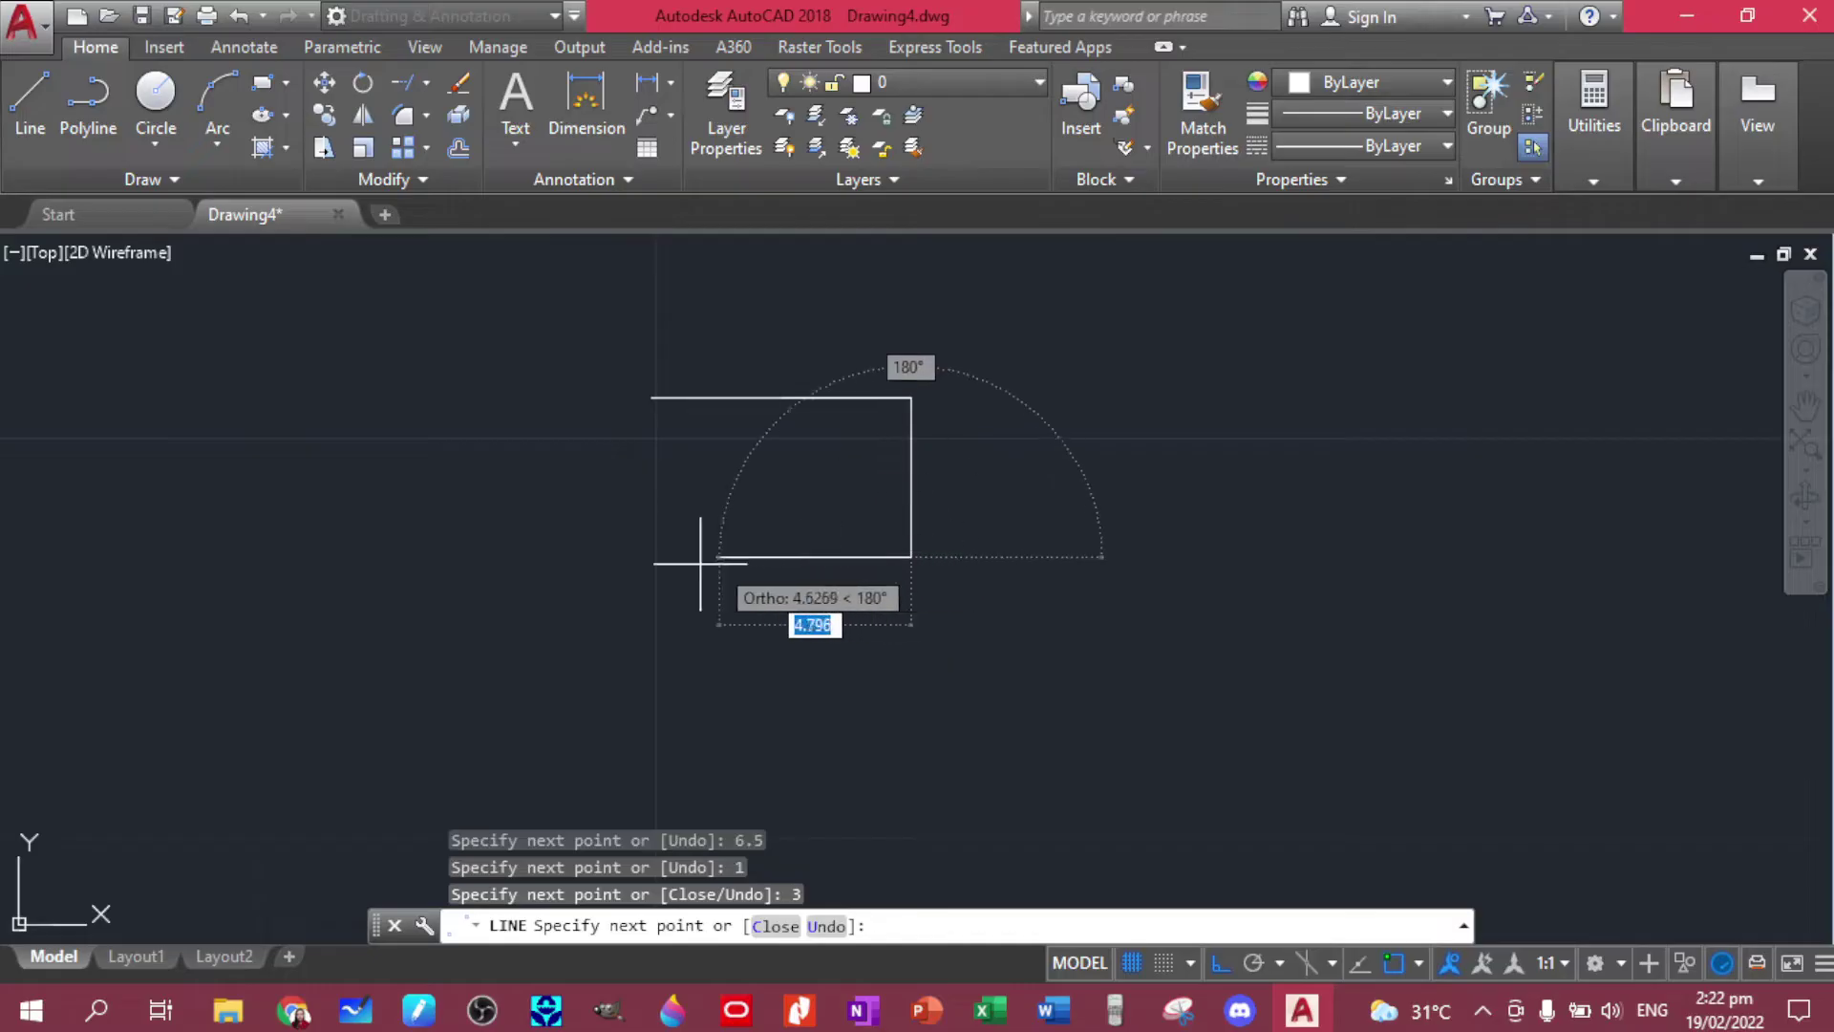
type("6.5")
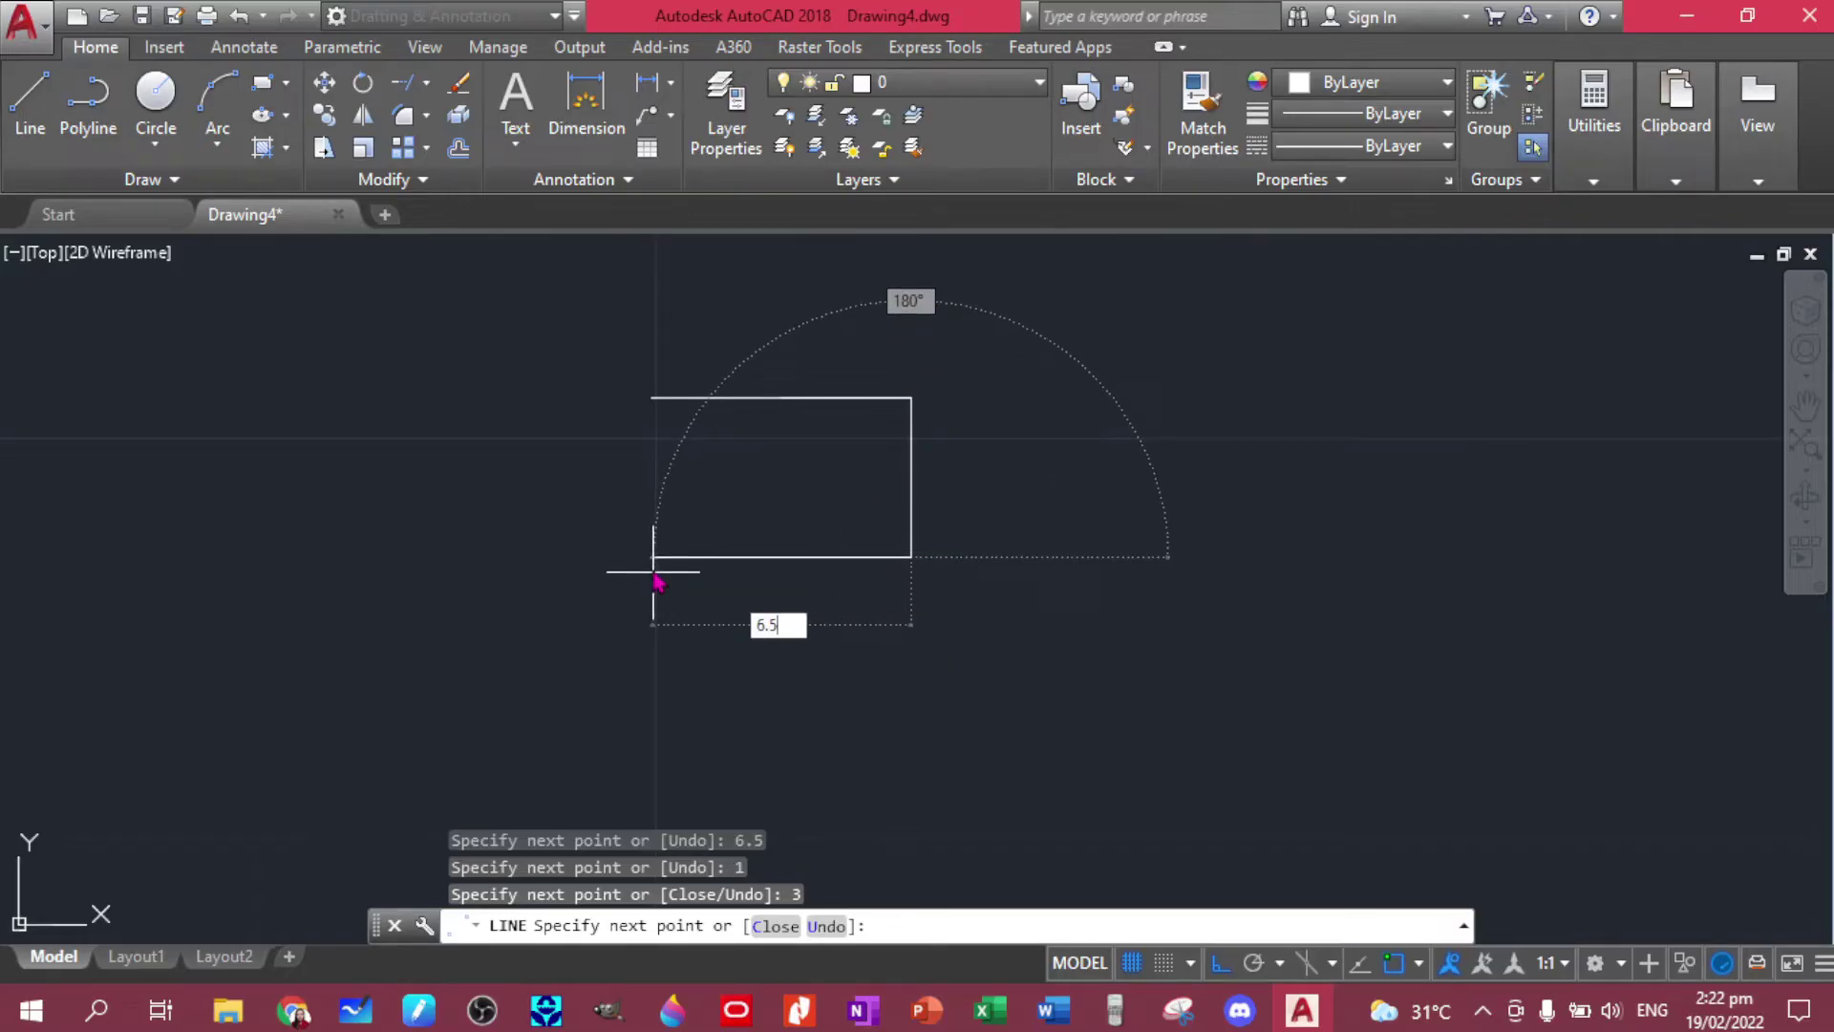
key("Return")
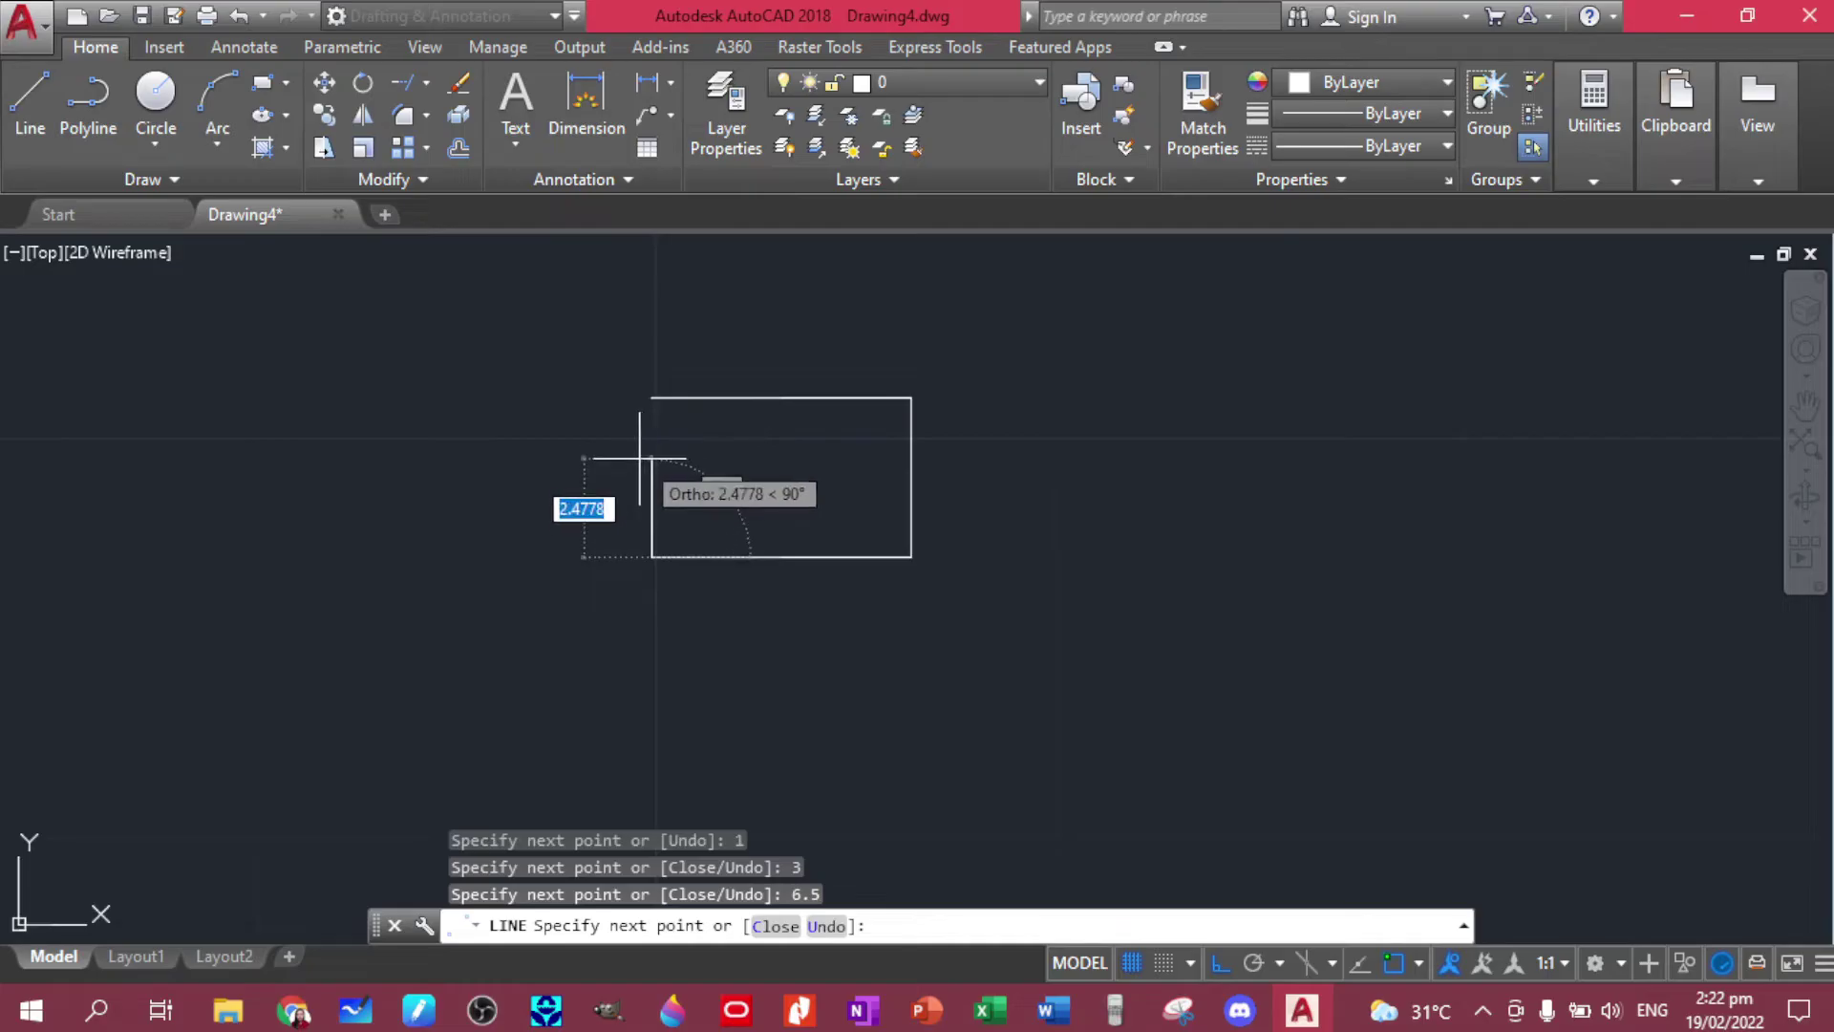
type("3")
key("Return")
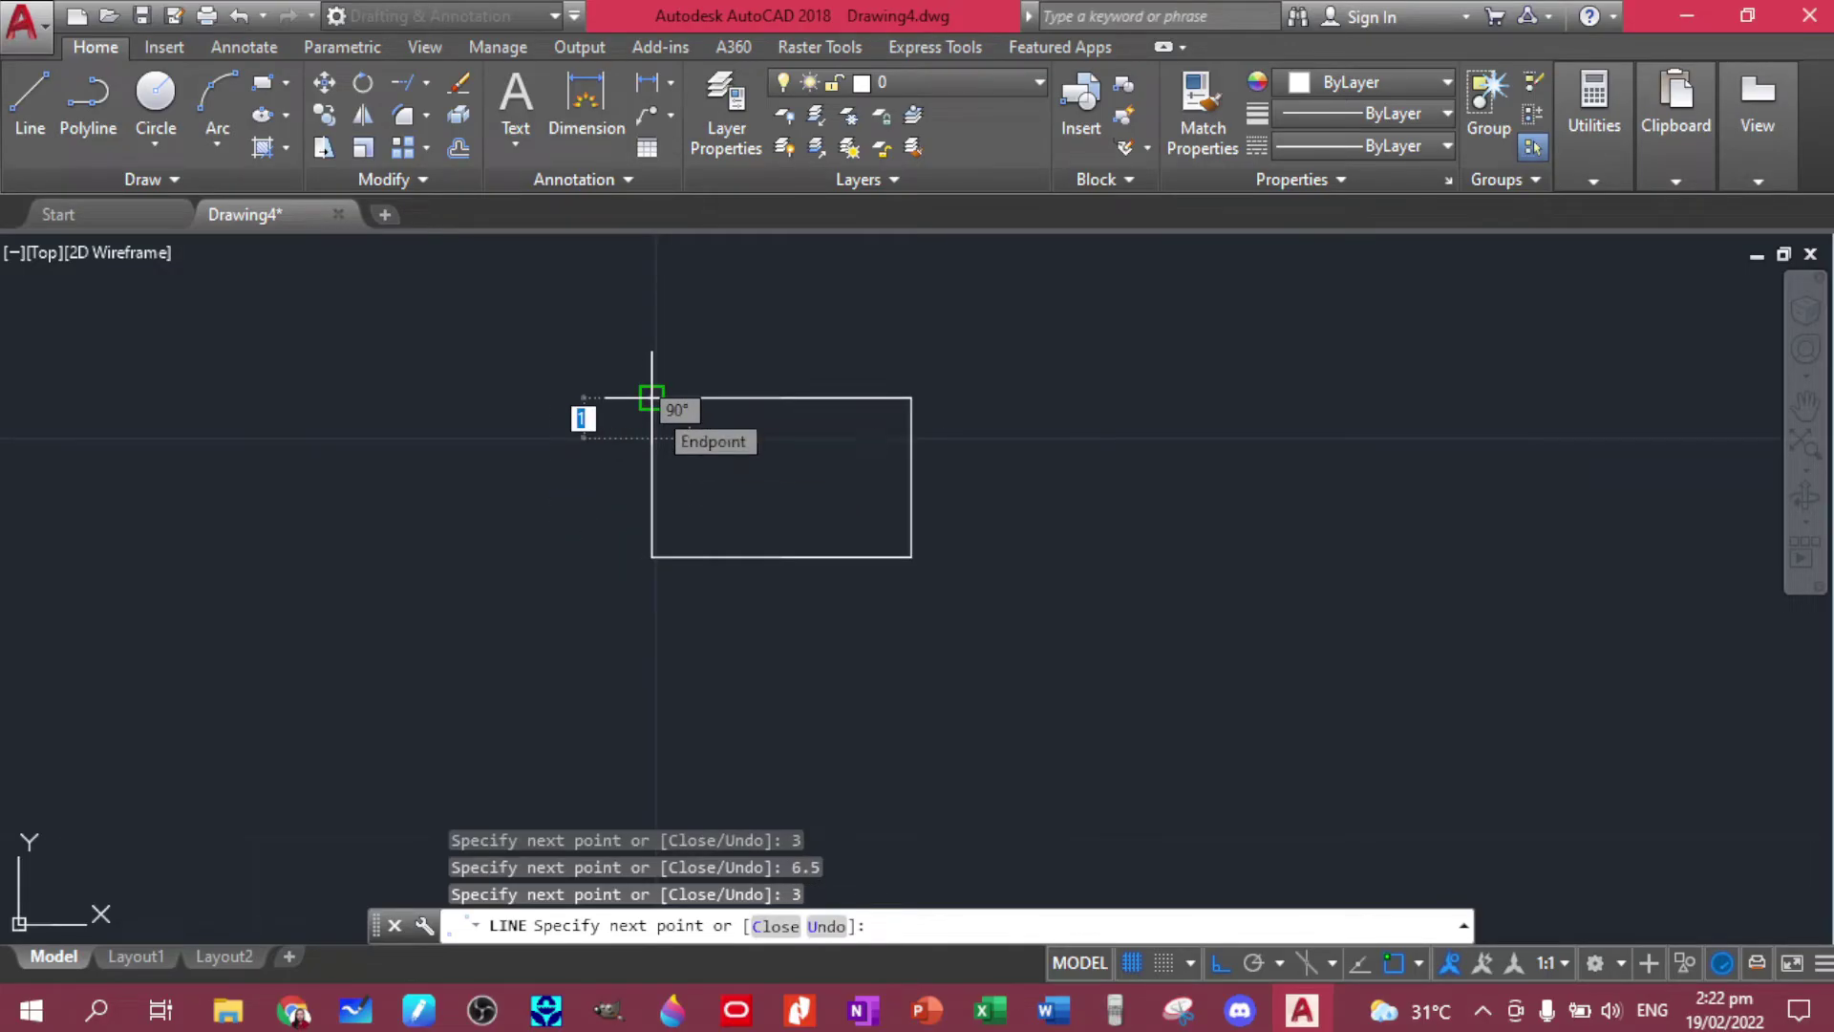
left_click(650, 397)
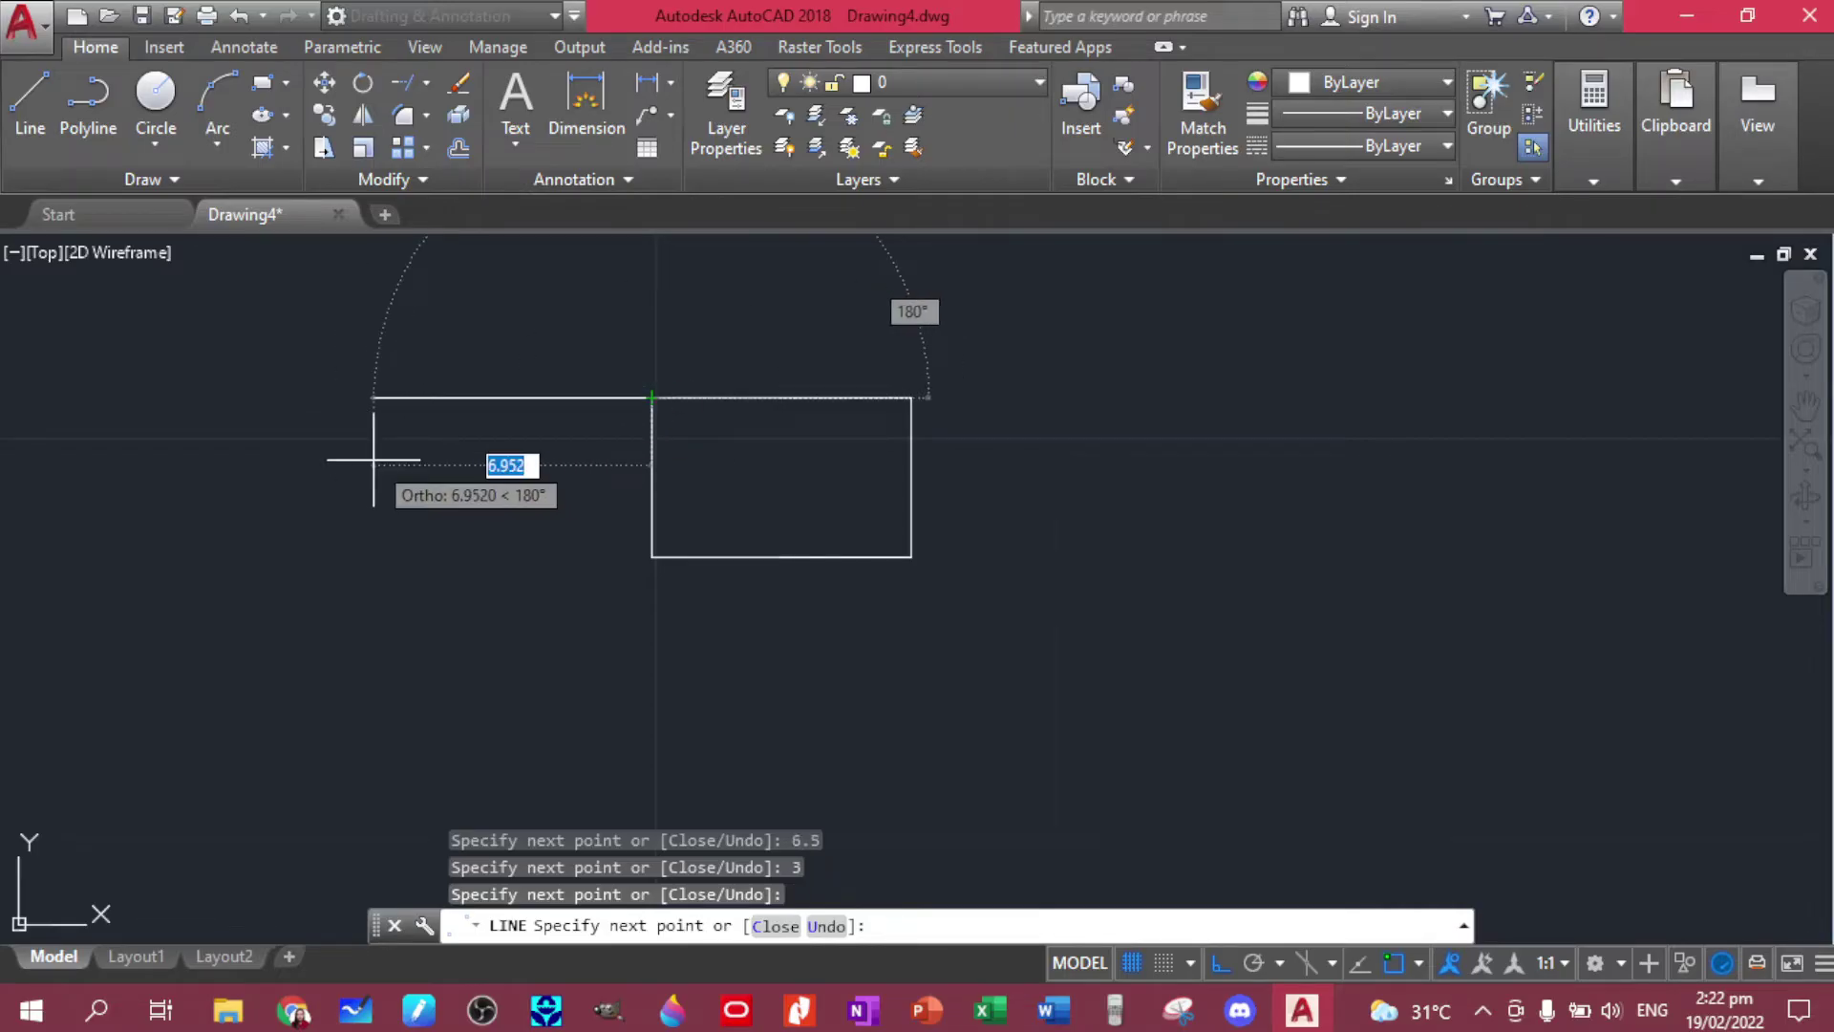
key("Return")
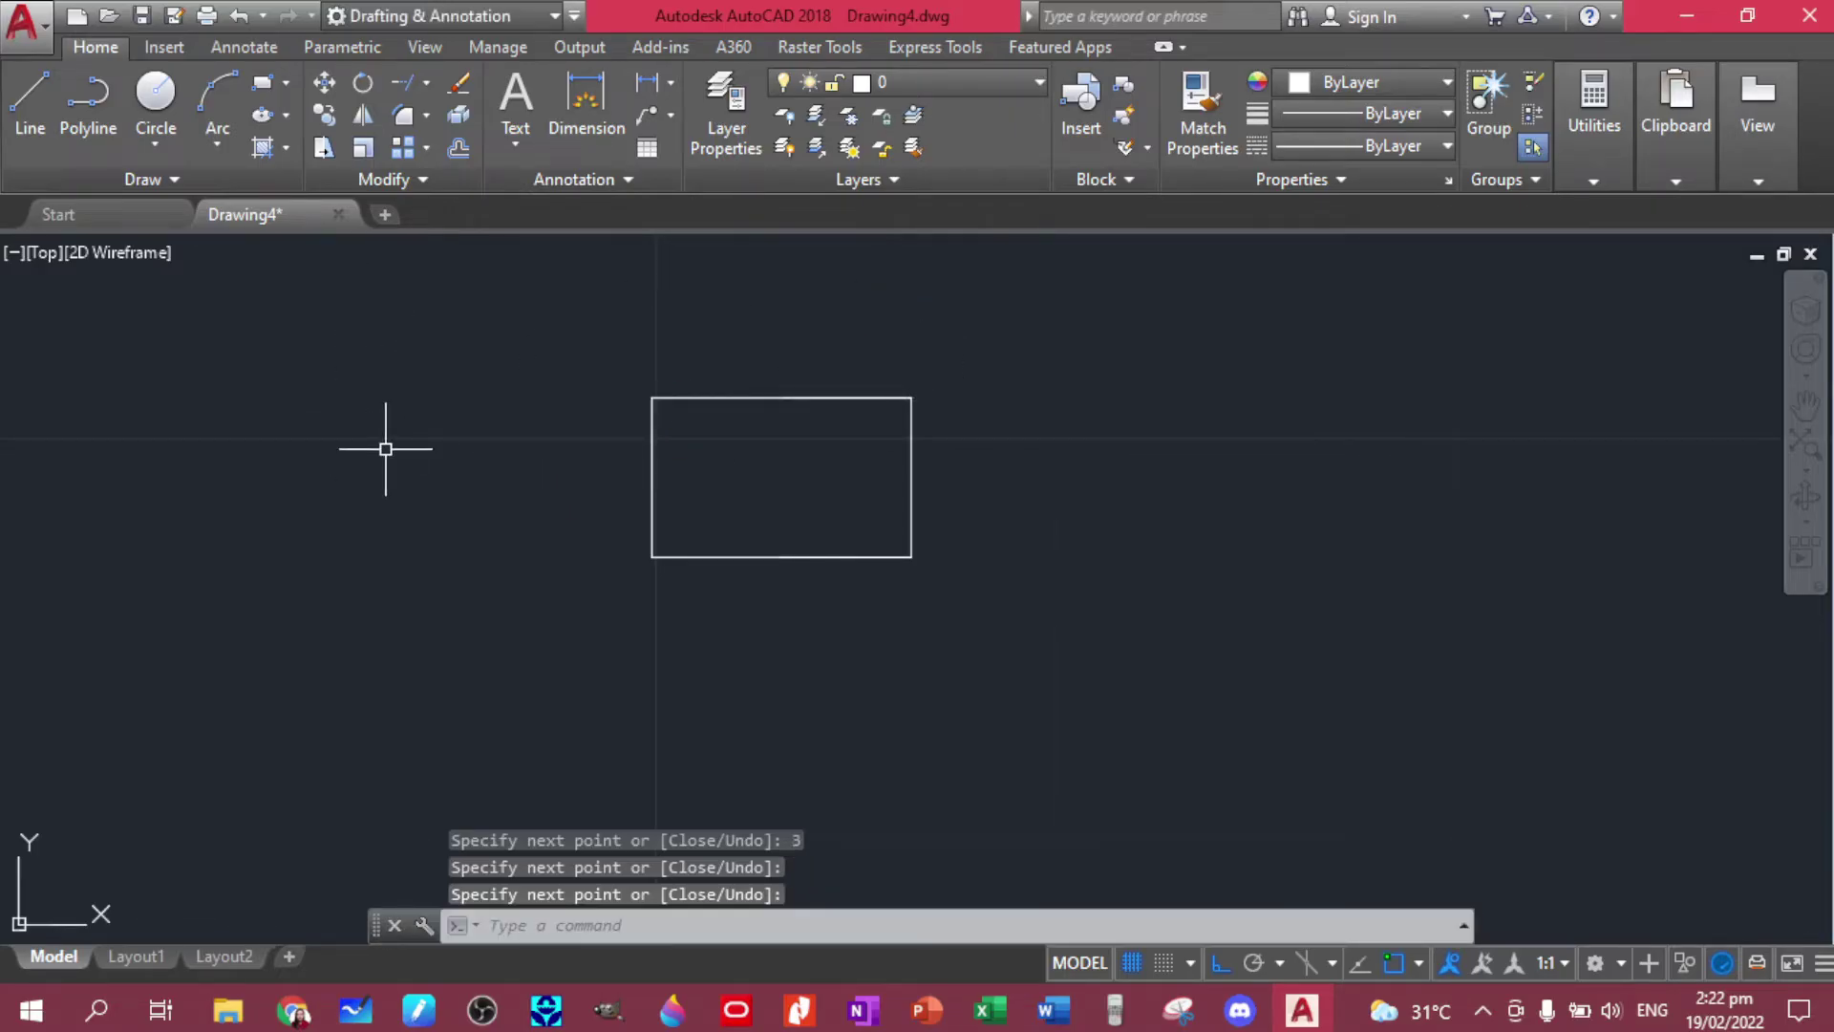
scroll(680, 480, "up", 2)
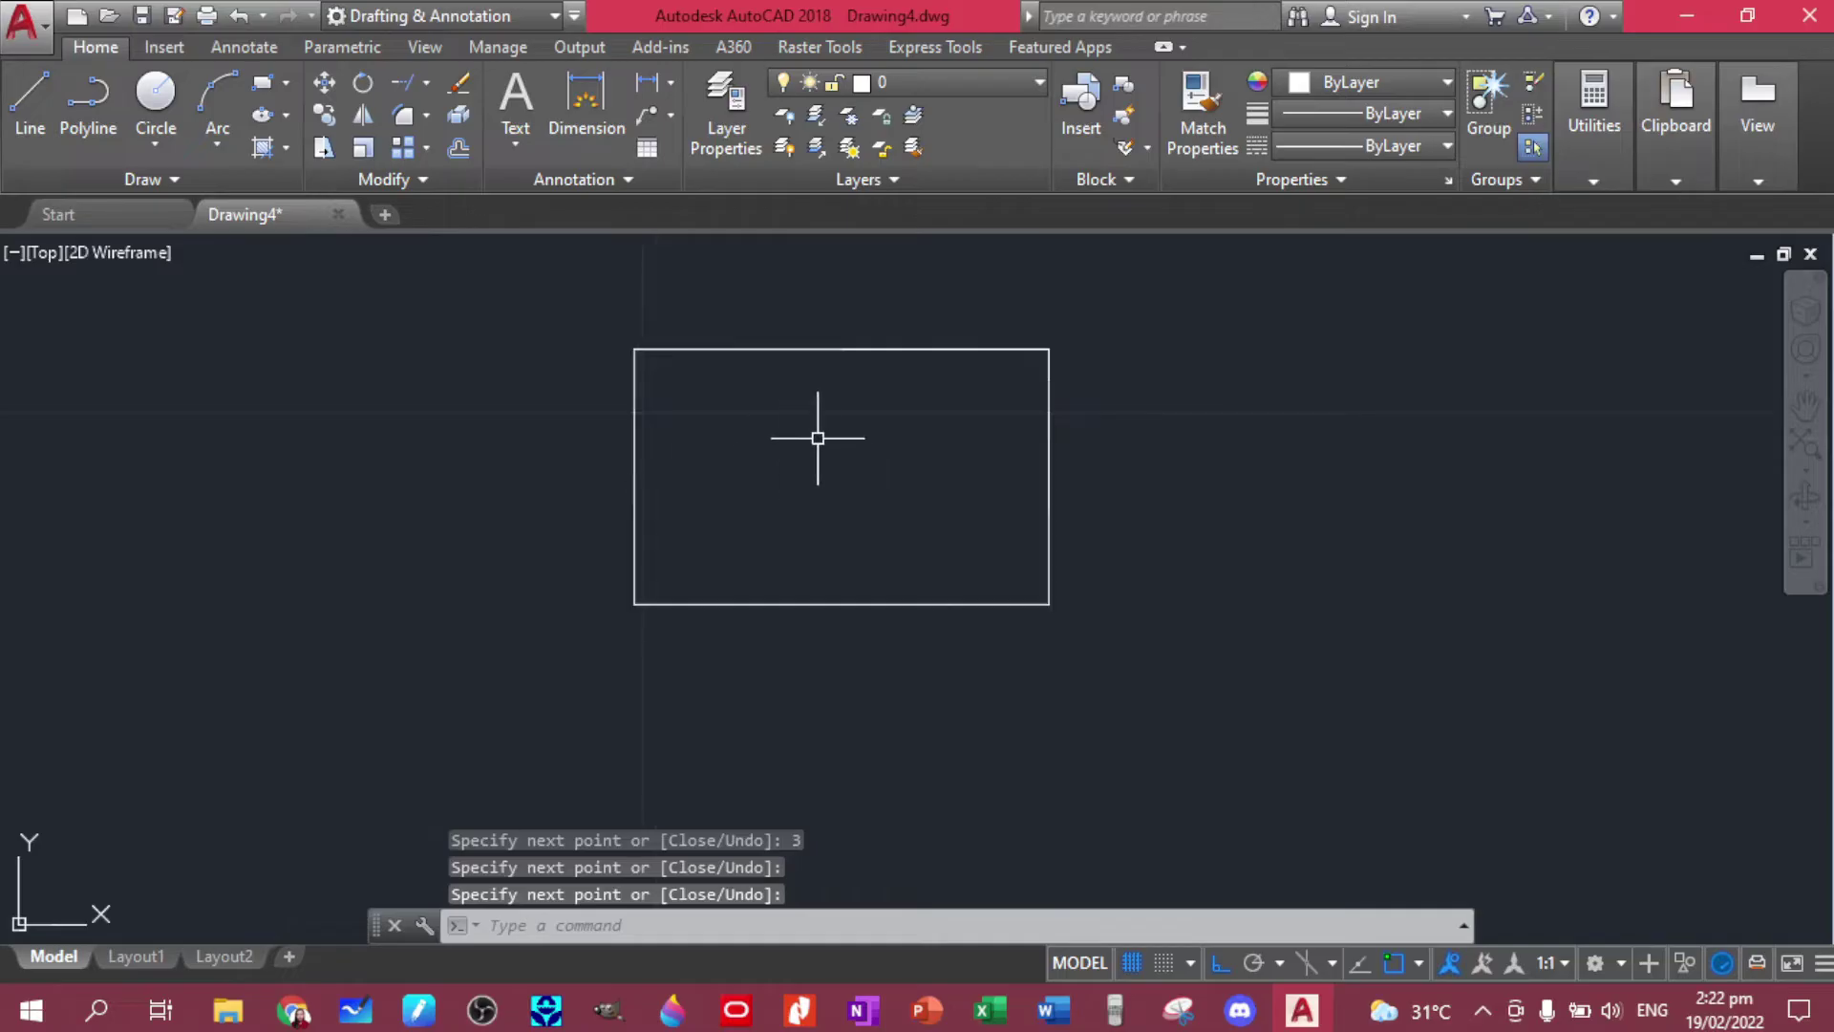
mouse_move(817, 437)
middle_mouse_down()
mouse_move(749, 537)
mouse_move(791, 484)
middle_mouse_up()
scroll(755, 525, "up", 4)
scroll(755, 520, "down", 2)
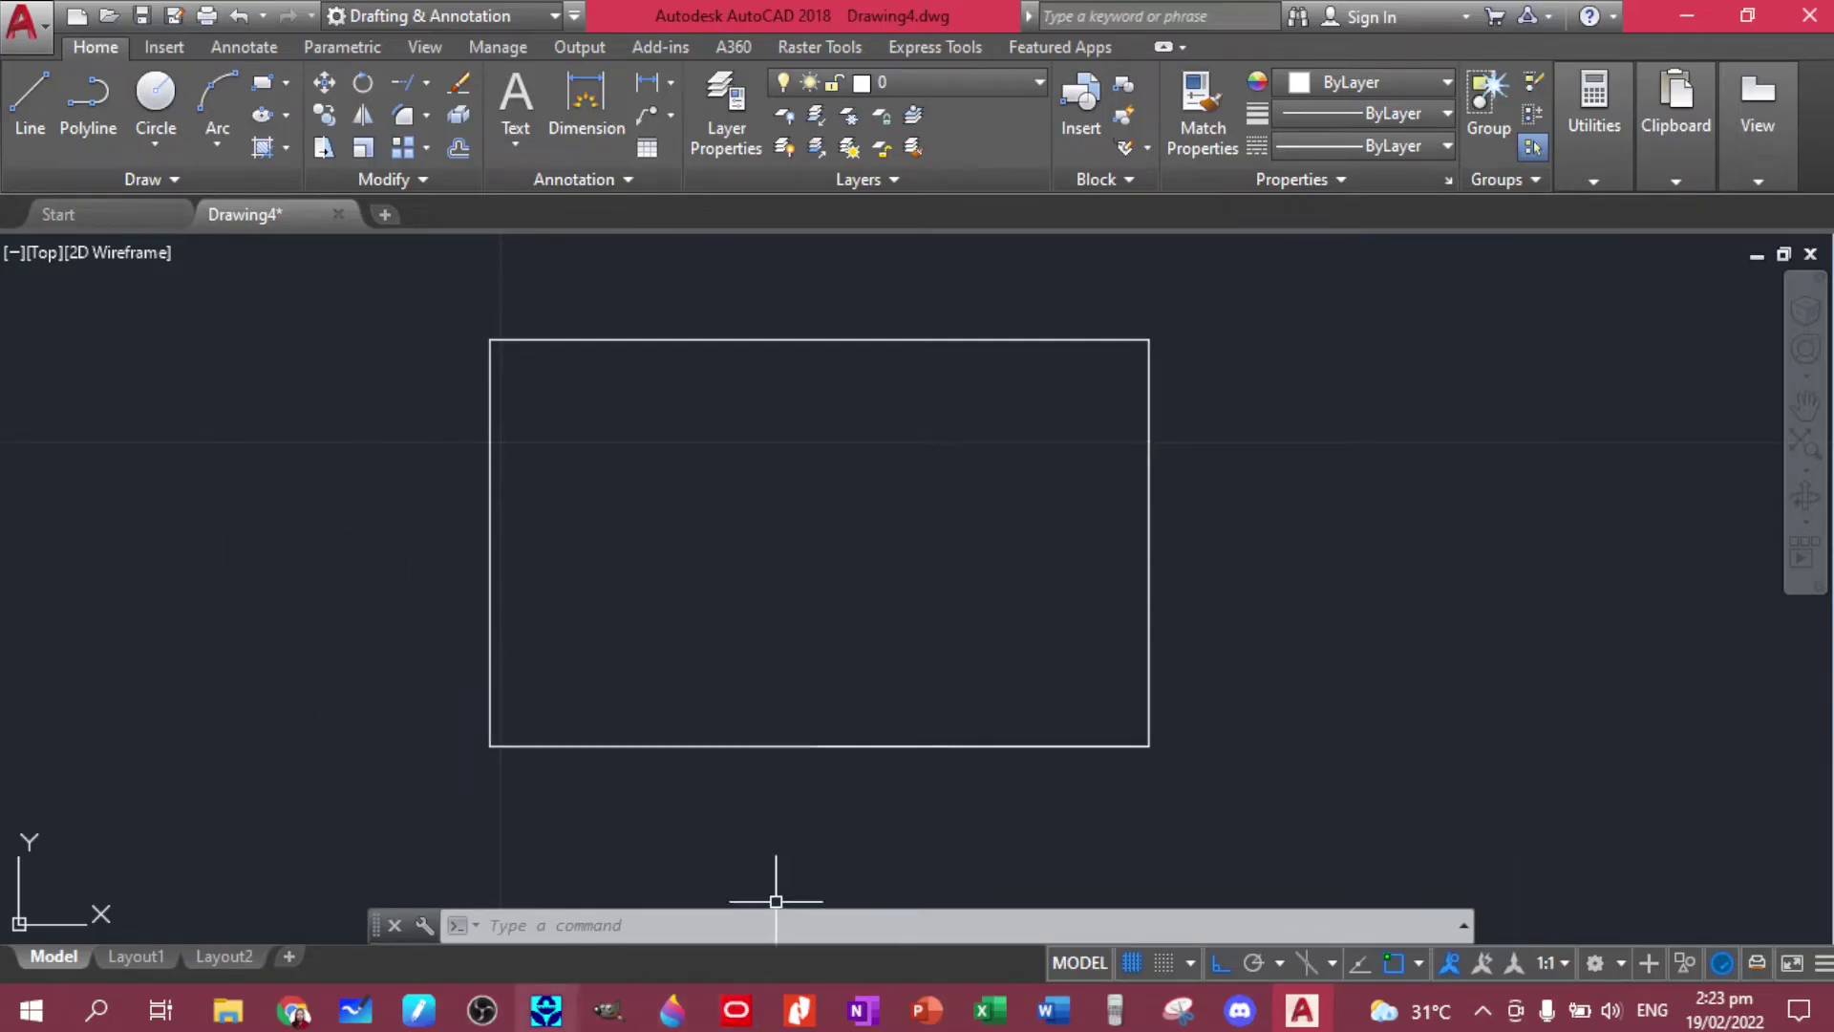
left_click(798, 1009)
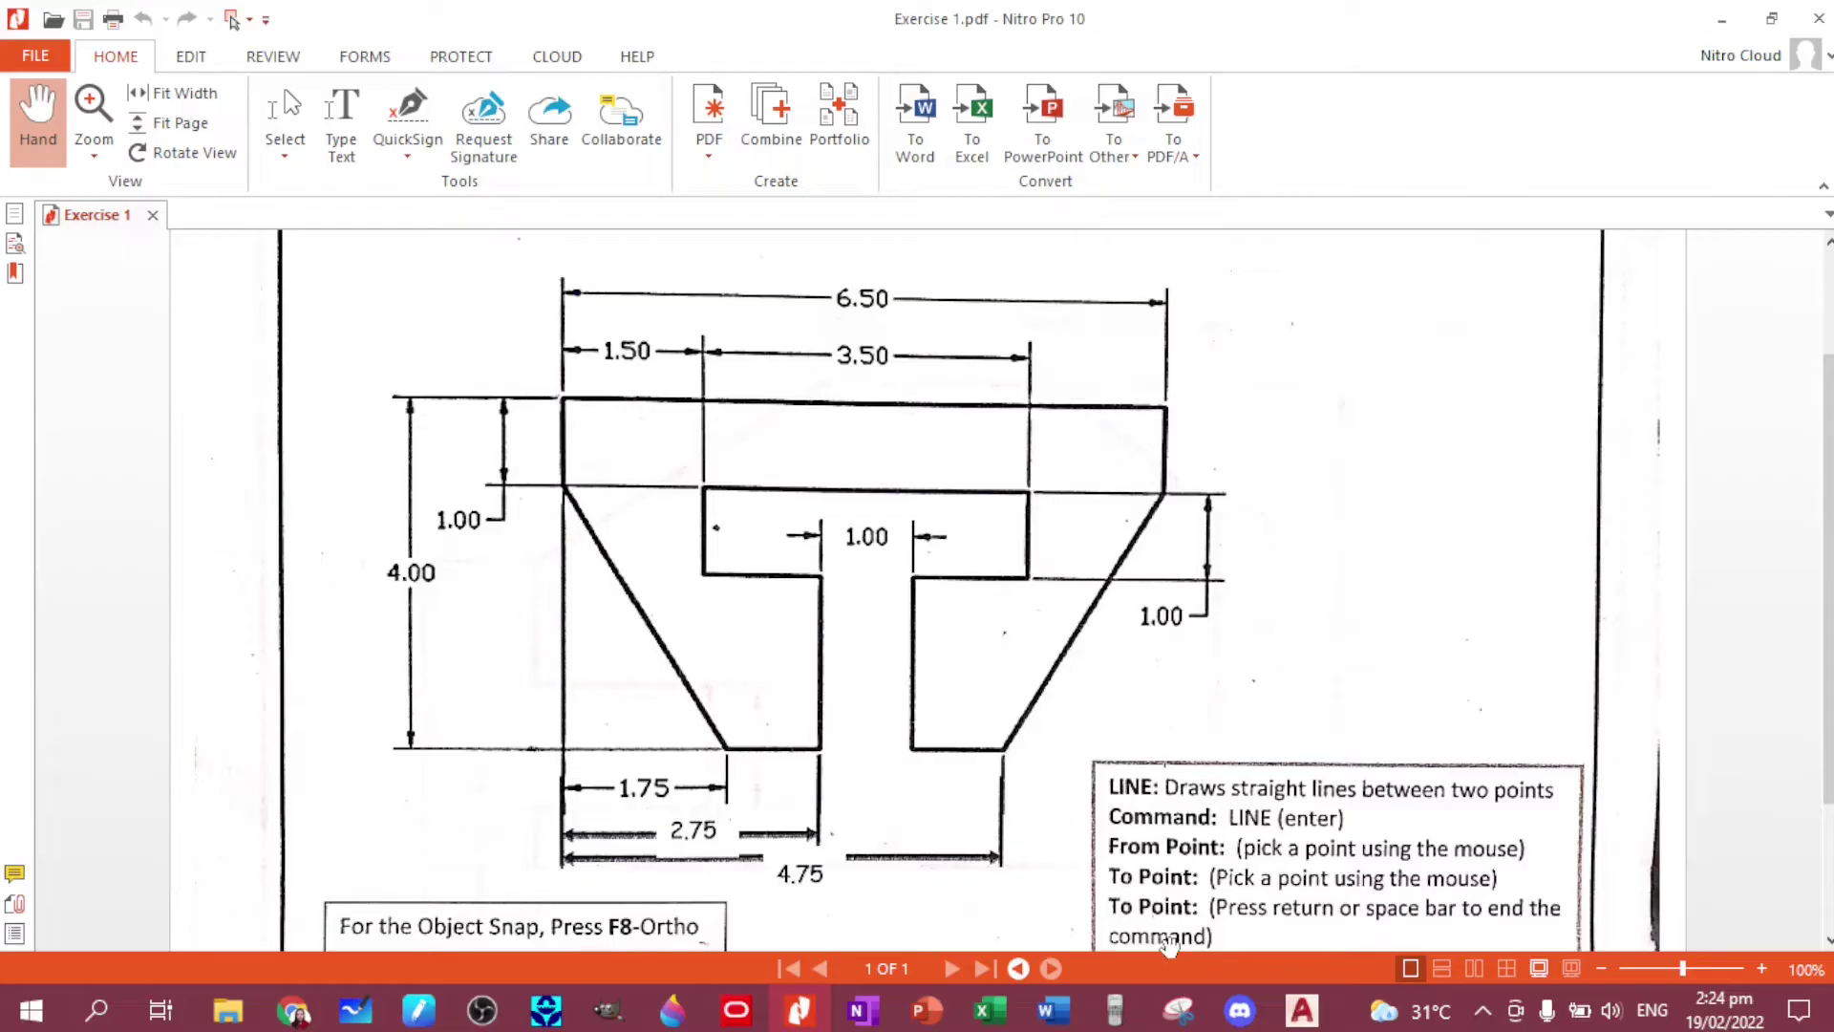
left_click(1301, 1011)
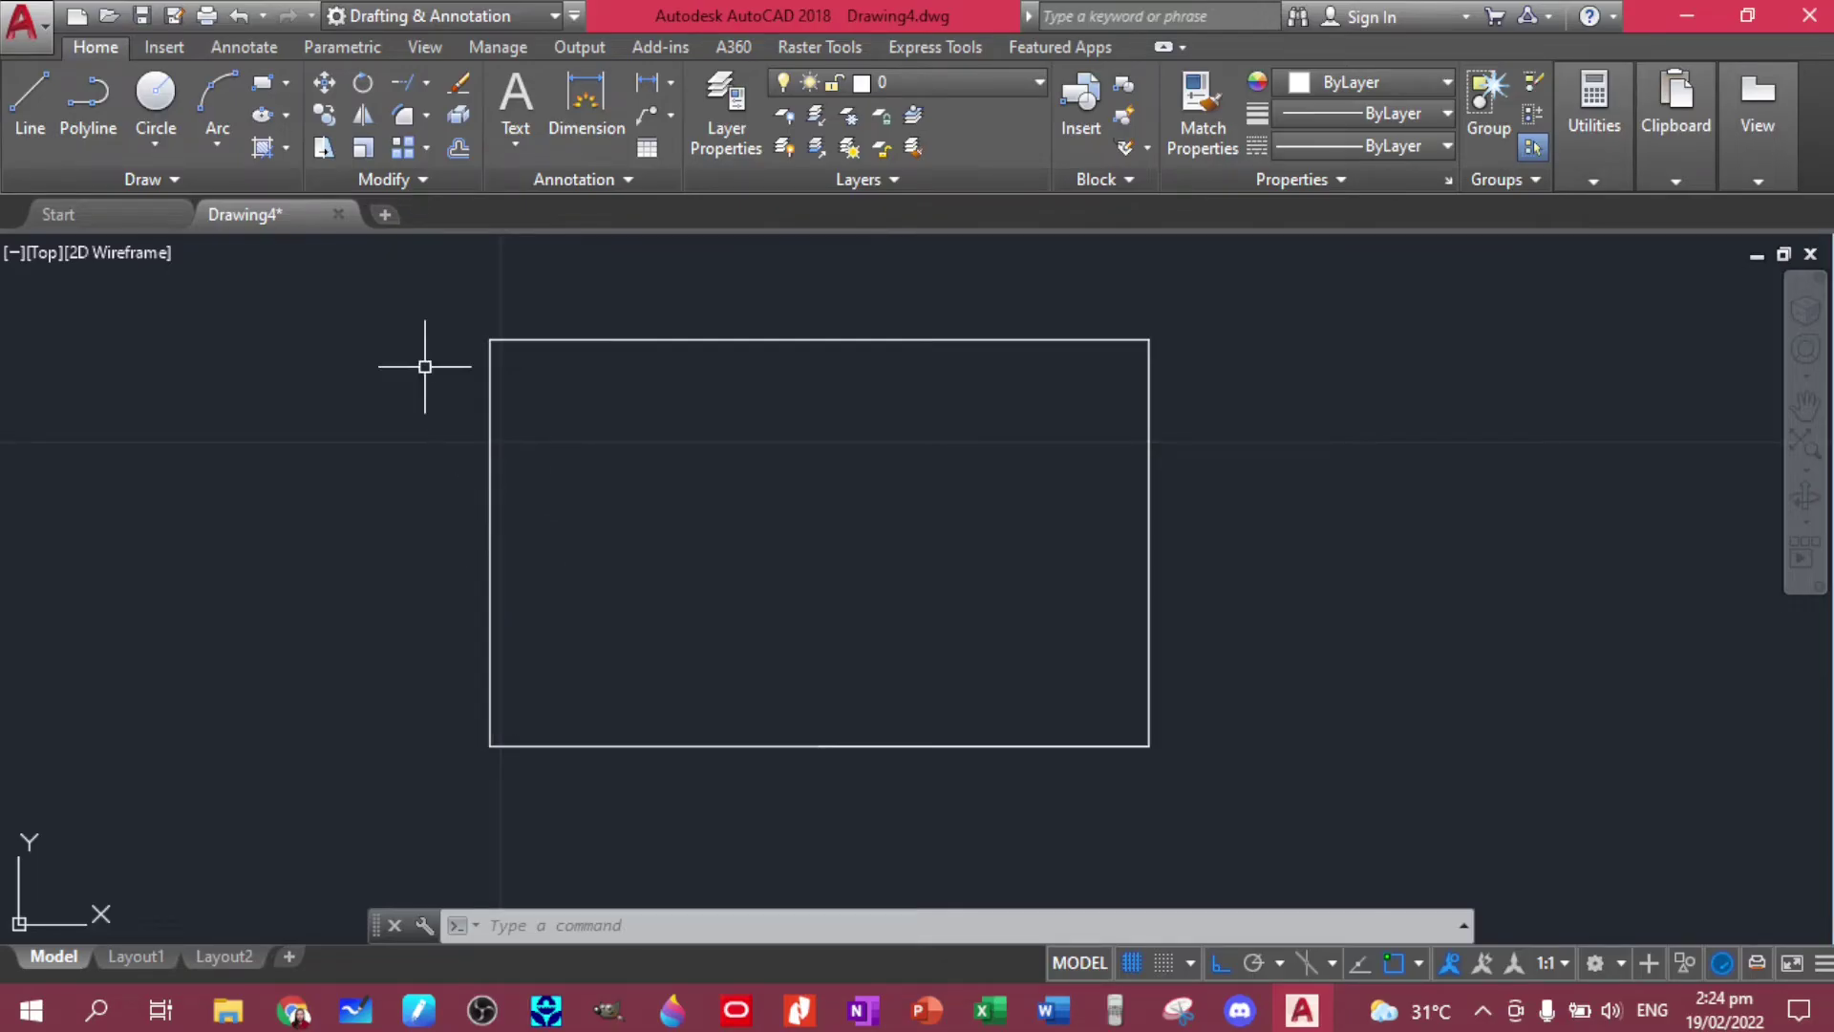
Draw a horizontal line across the rectangle near its top, then select its left edge.
left_click(29, 107)
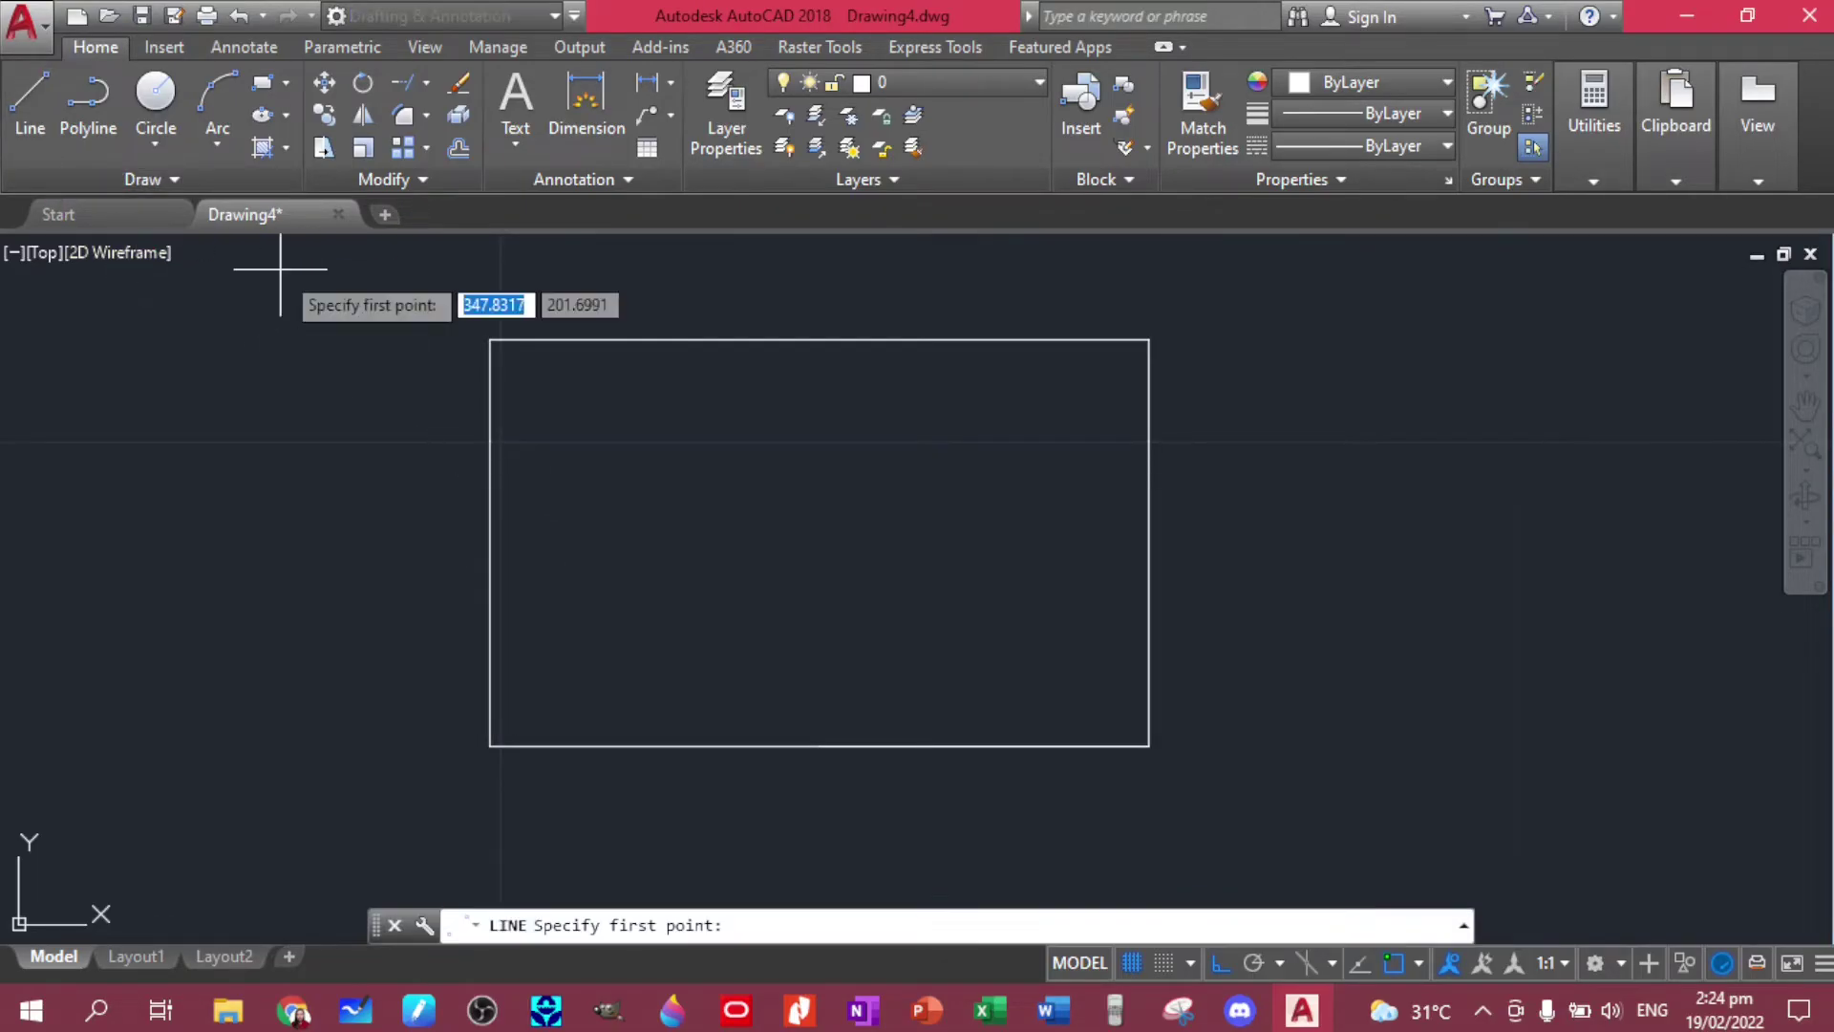
left_click(490, 440)
left_click(1149, 441)
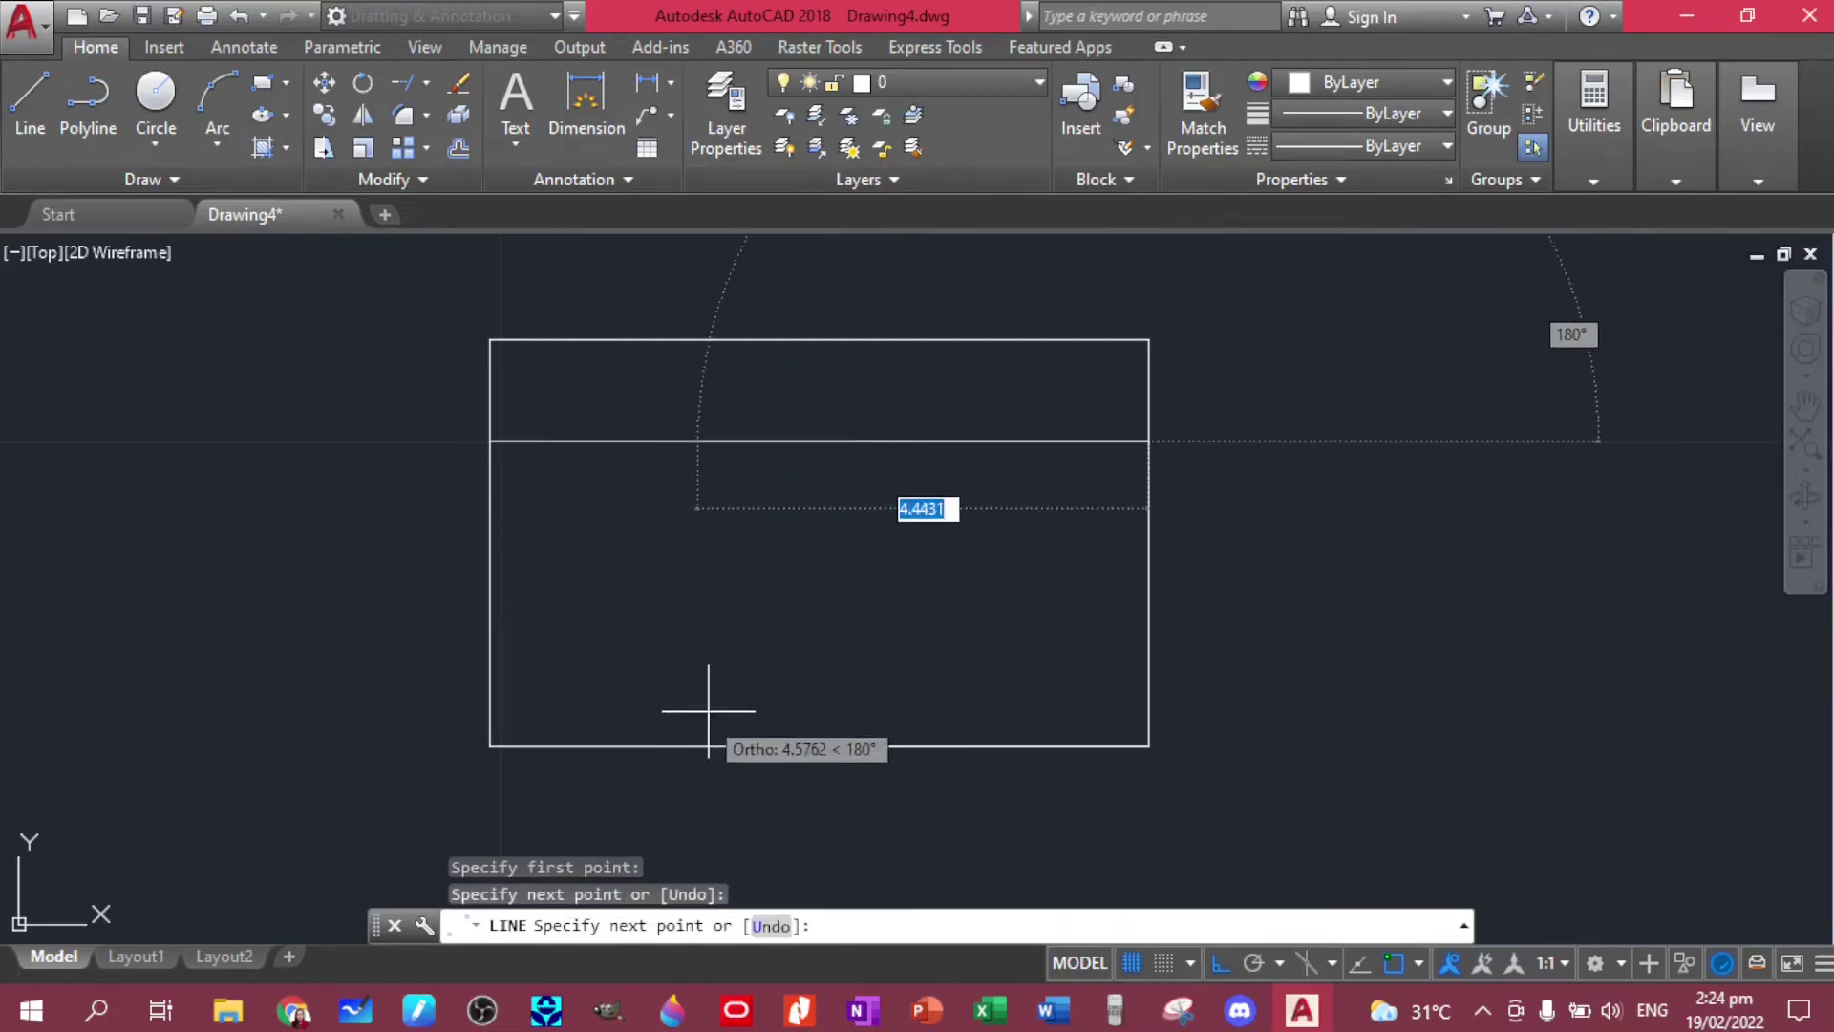
key("Return")
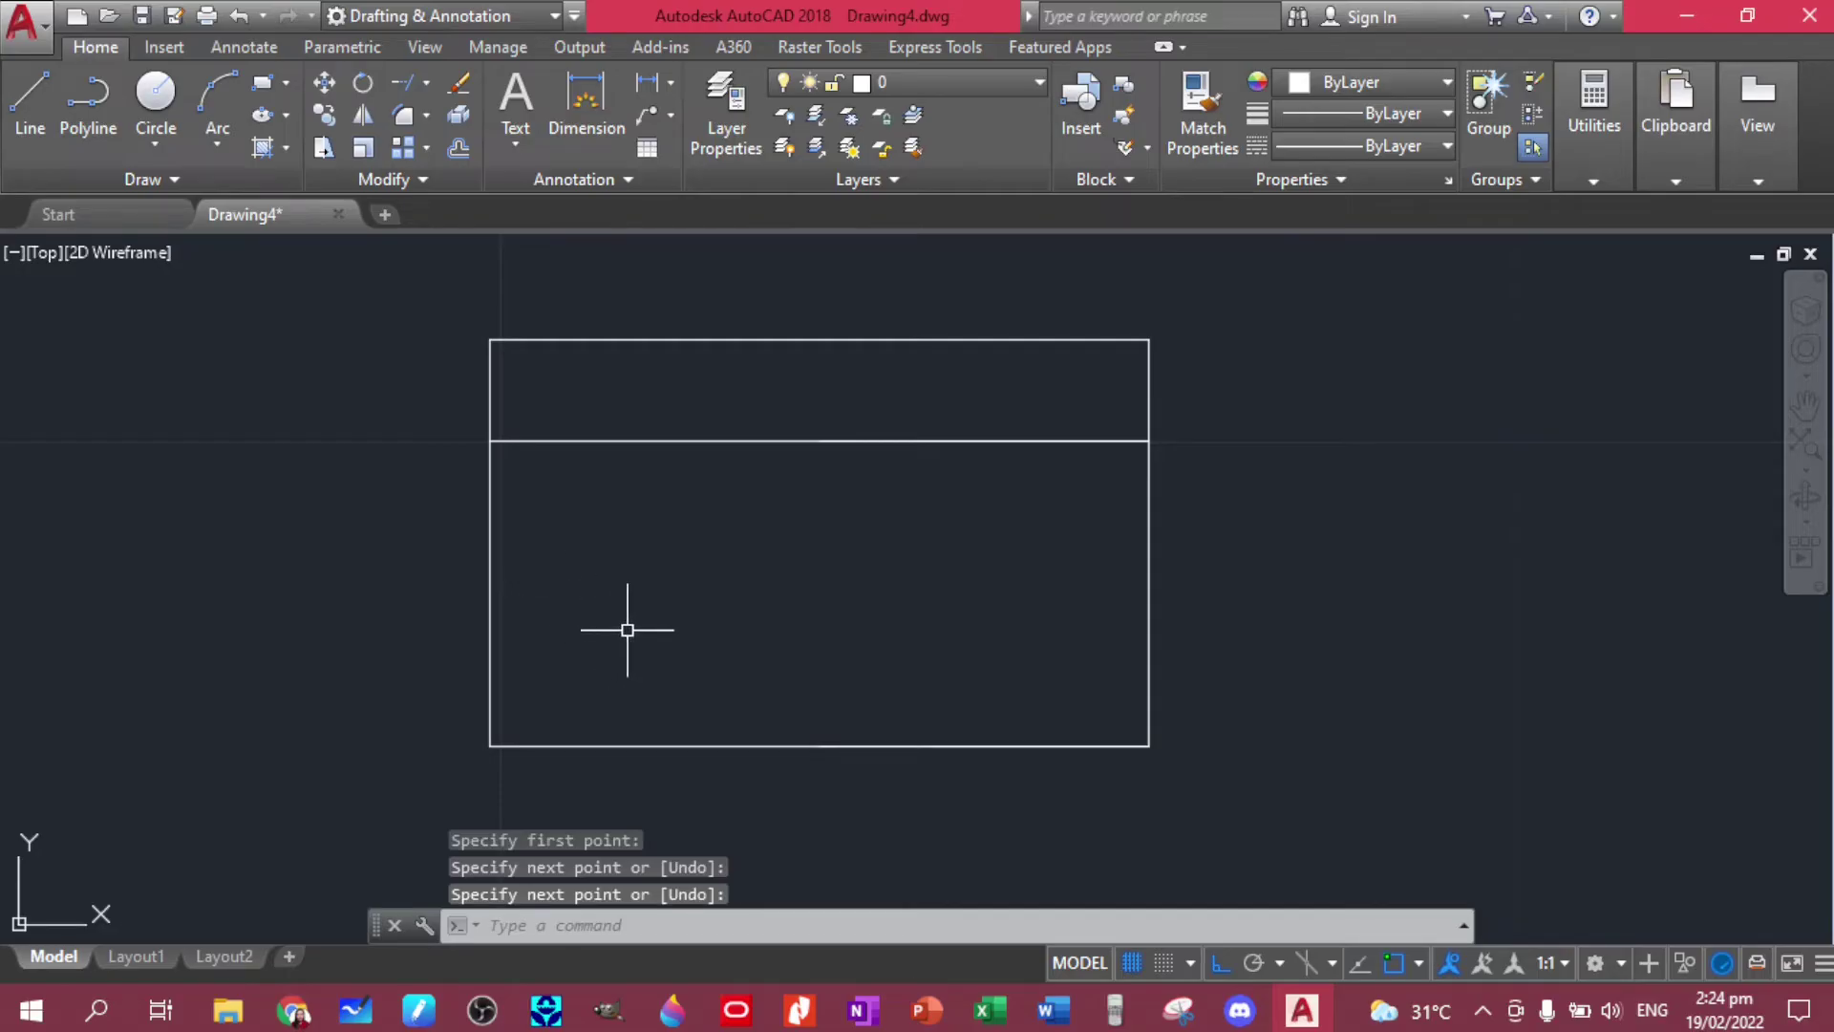
left_click(627, 630)
left_click(387, 549)
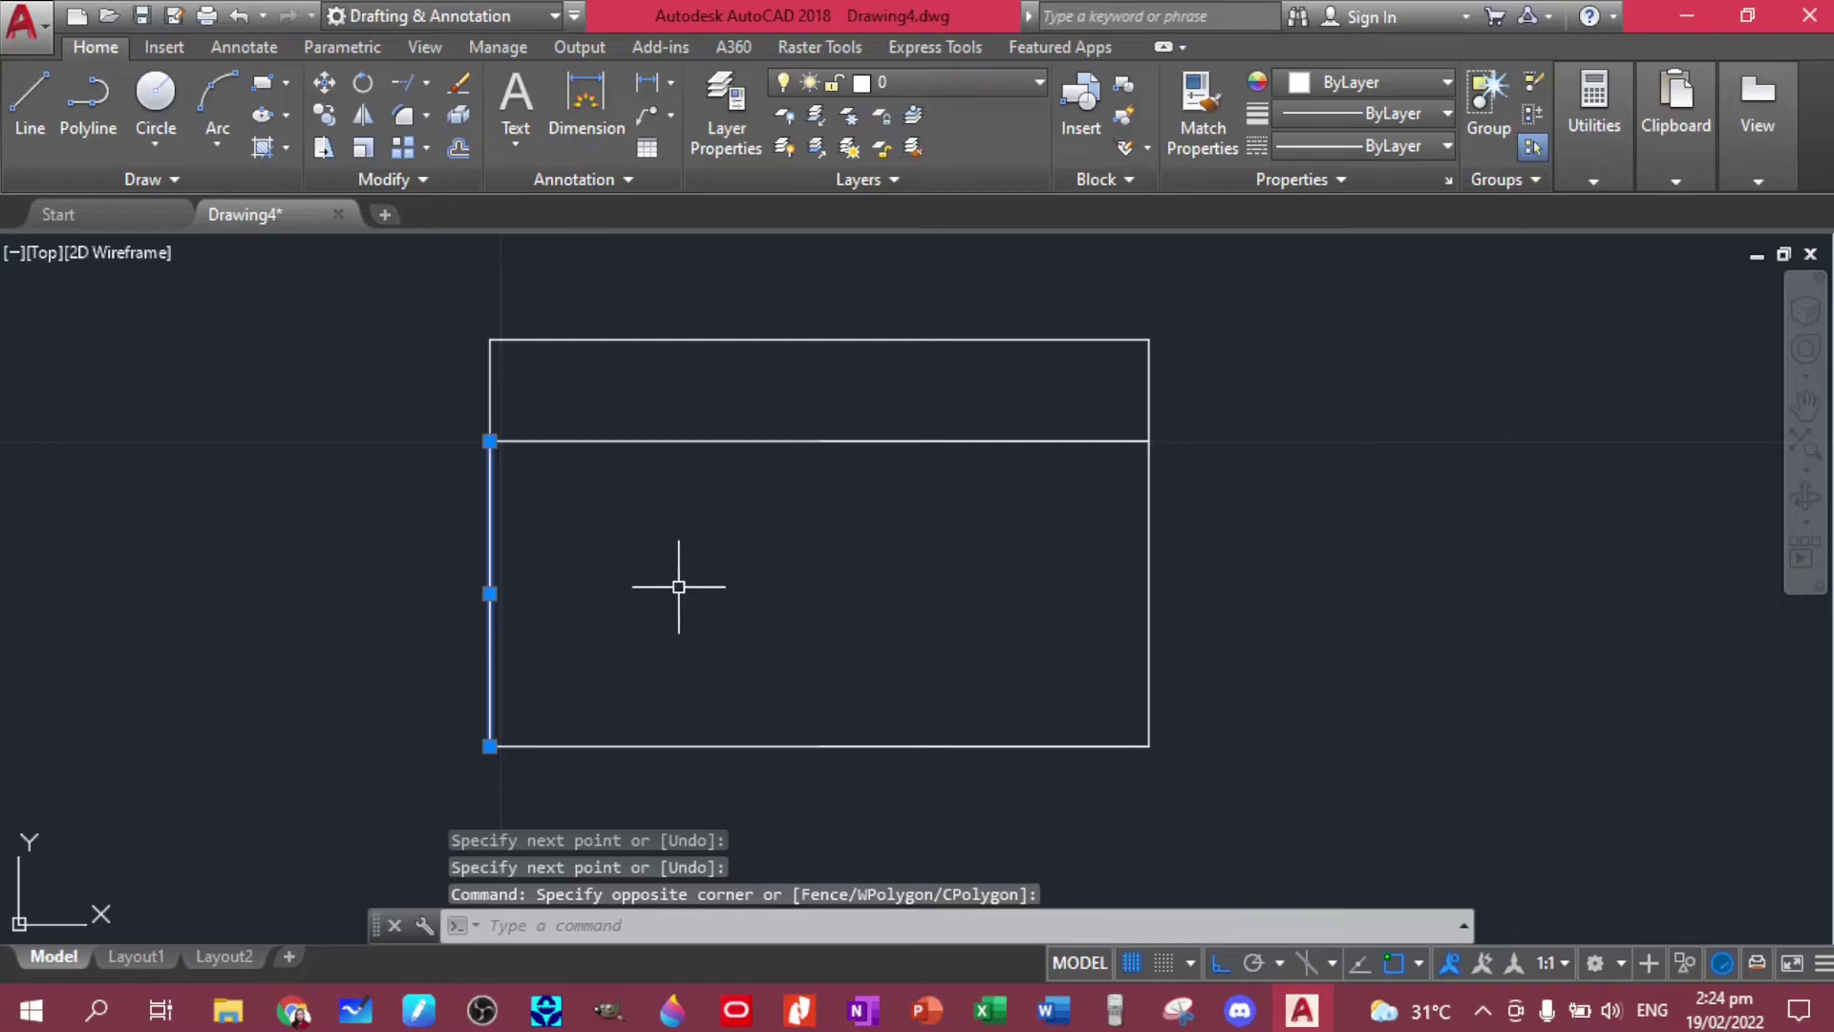
type("off")
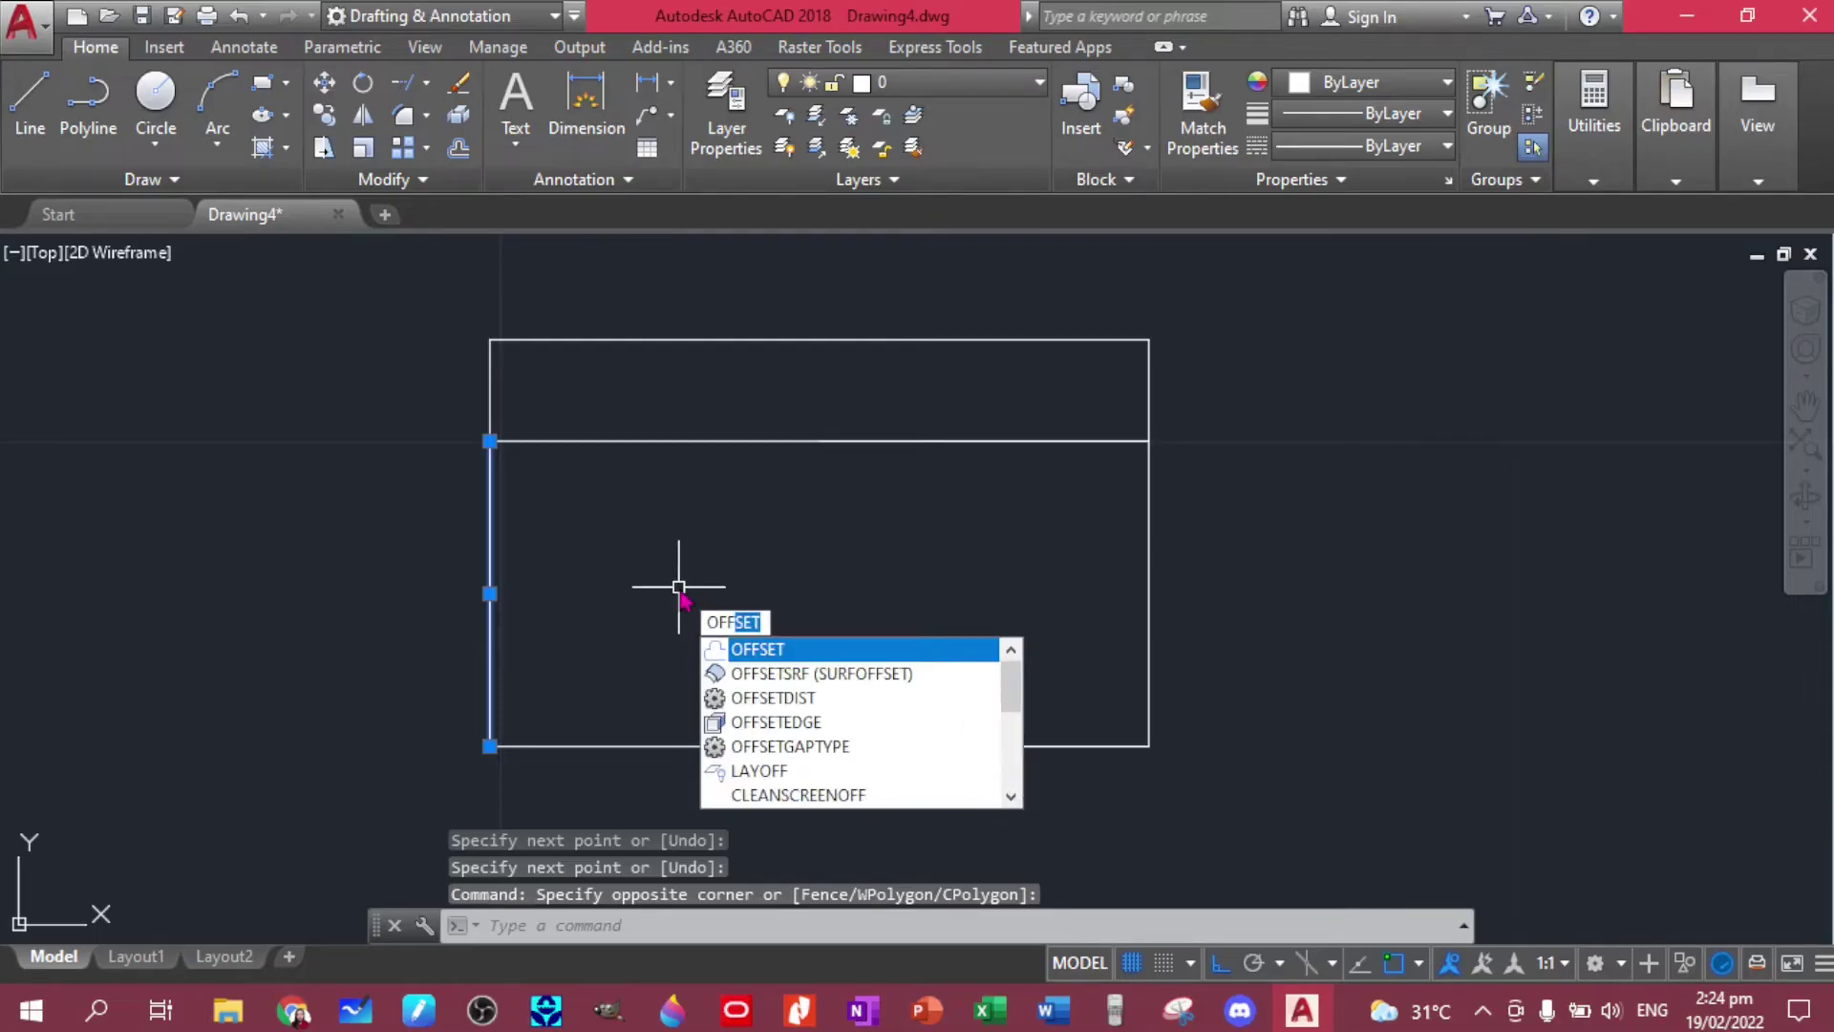
Offset the left and right edges 1.5 inward, then bring up the exercise PDF.
left_click(872, 655)
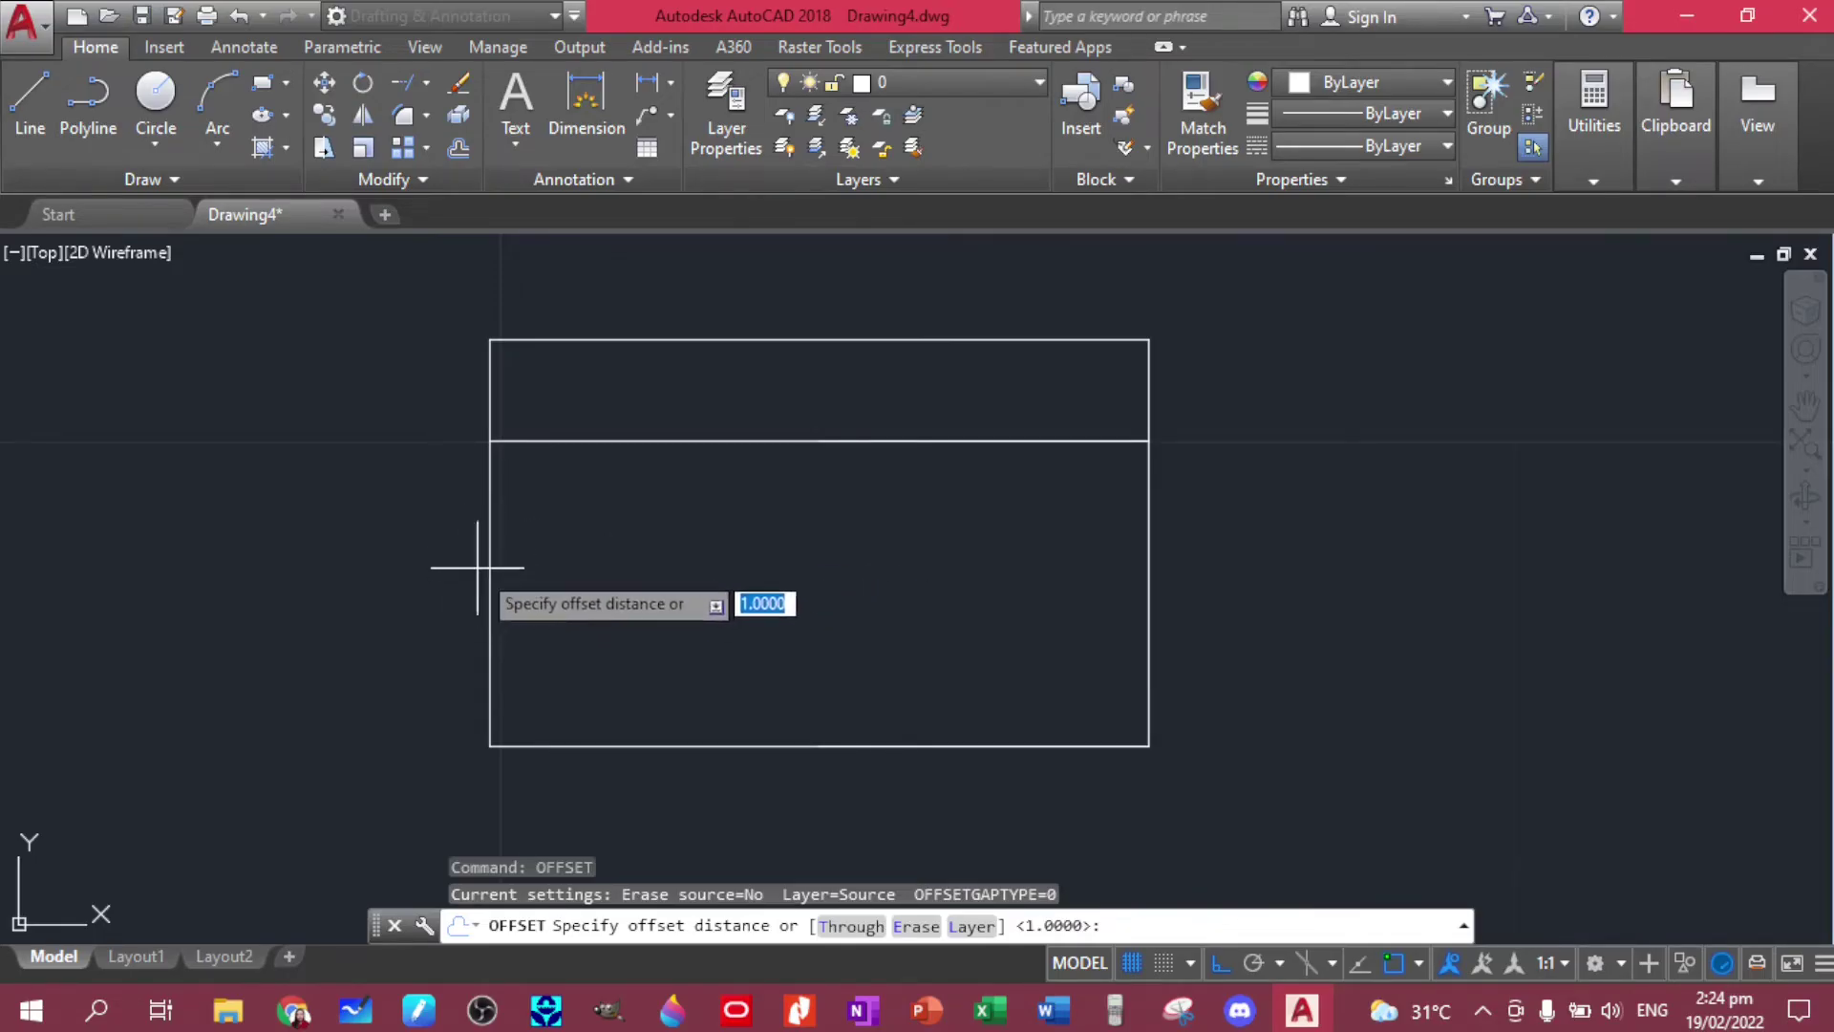
type("1.5")
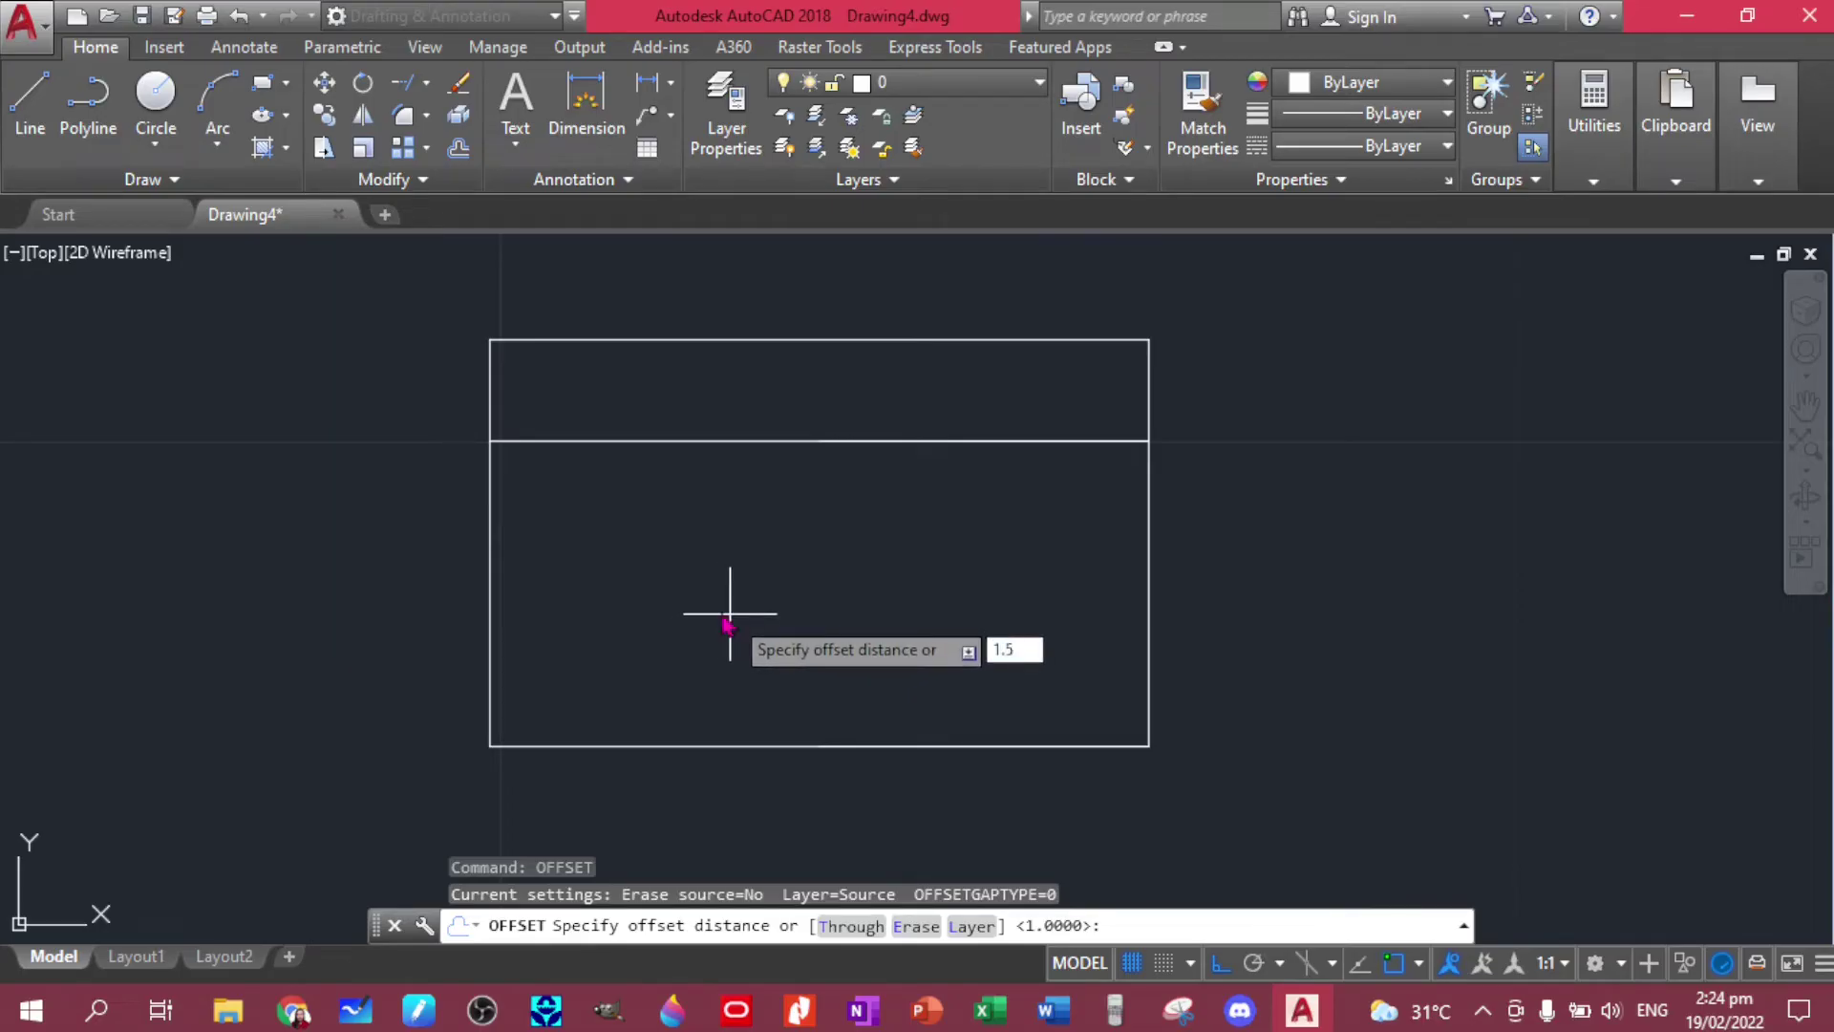
key("Return")
left_click(491, 616)
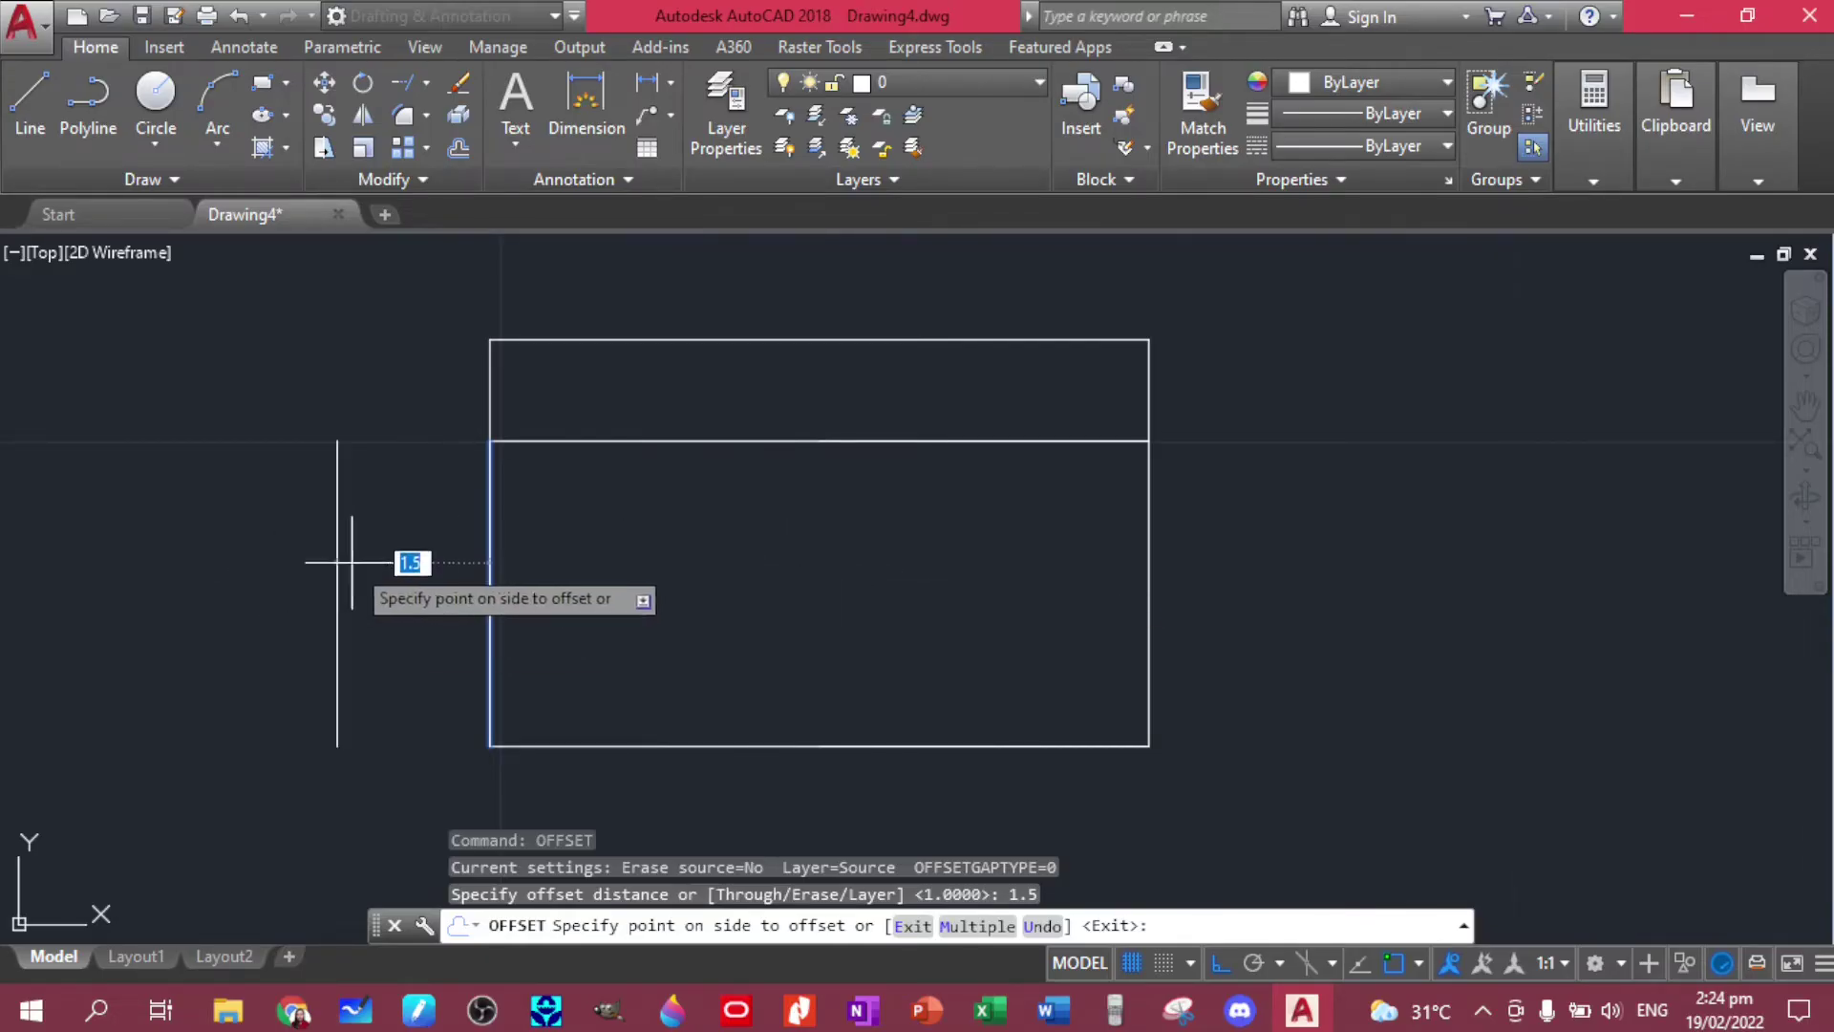
left_click(711, 565)
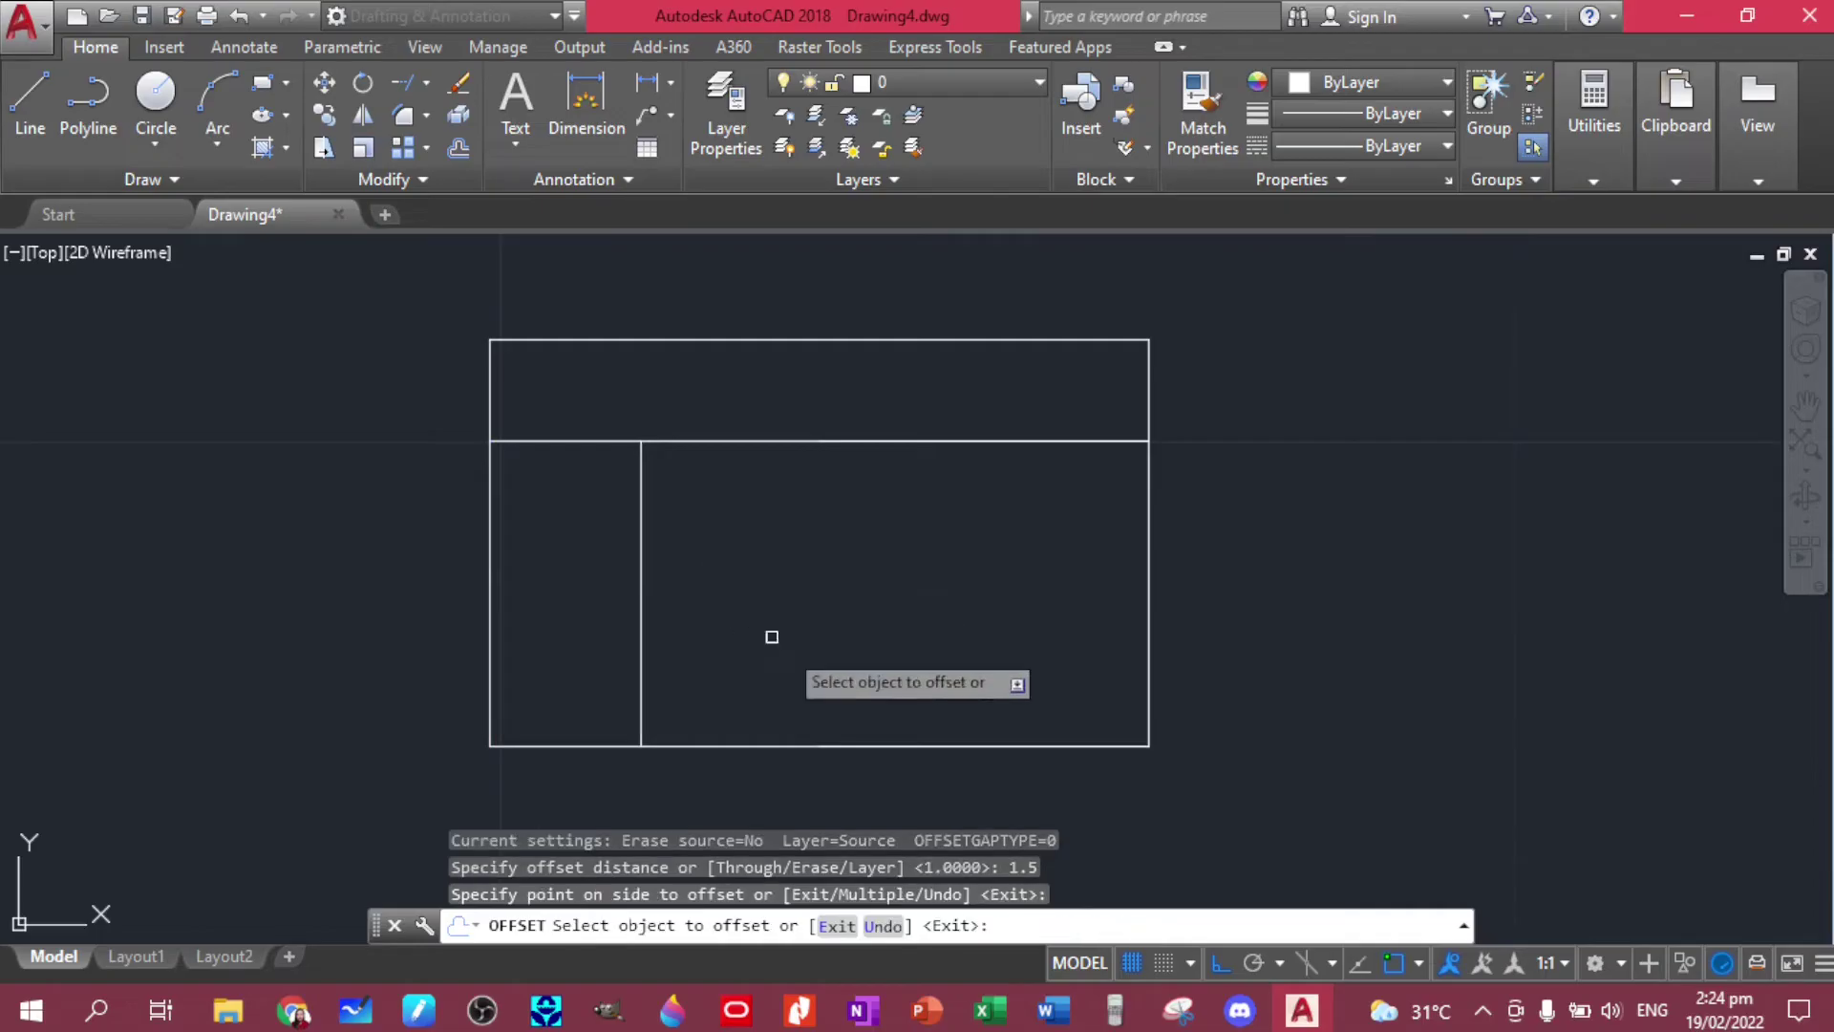
left_click(1145, 587)
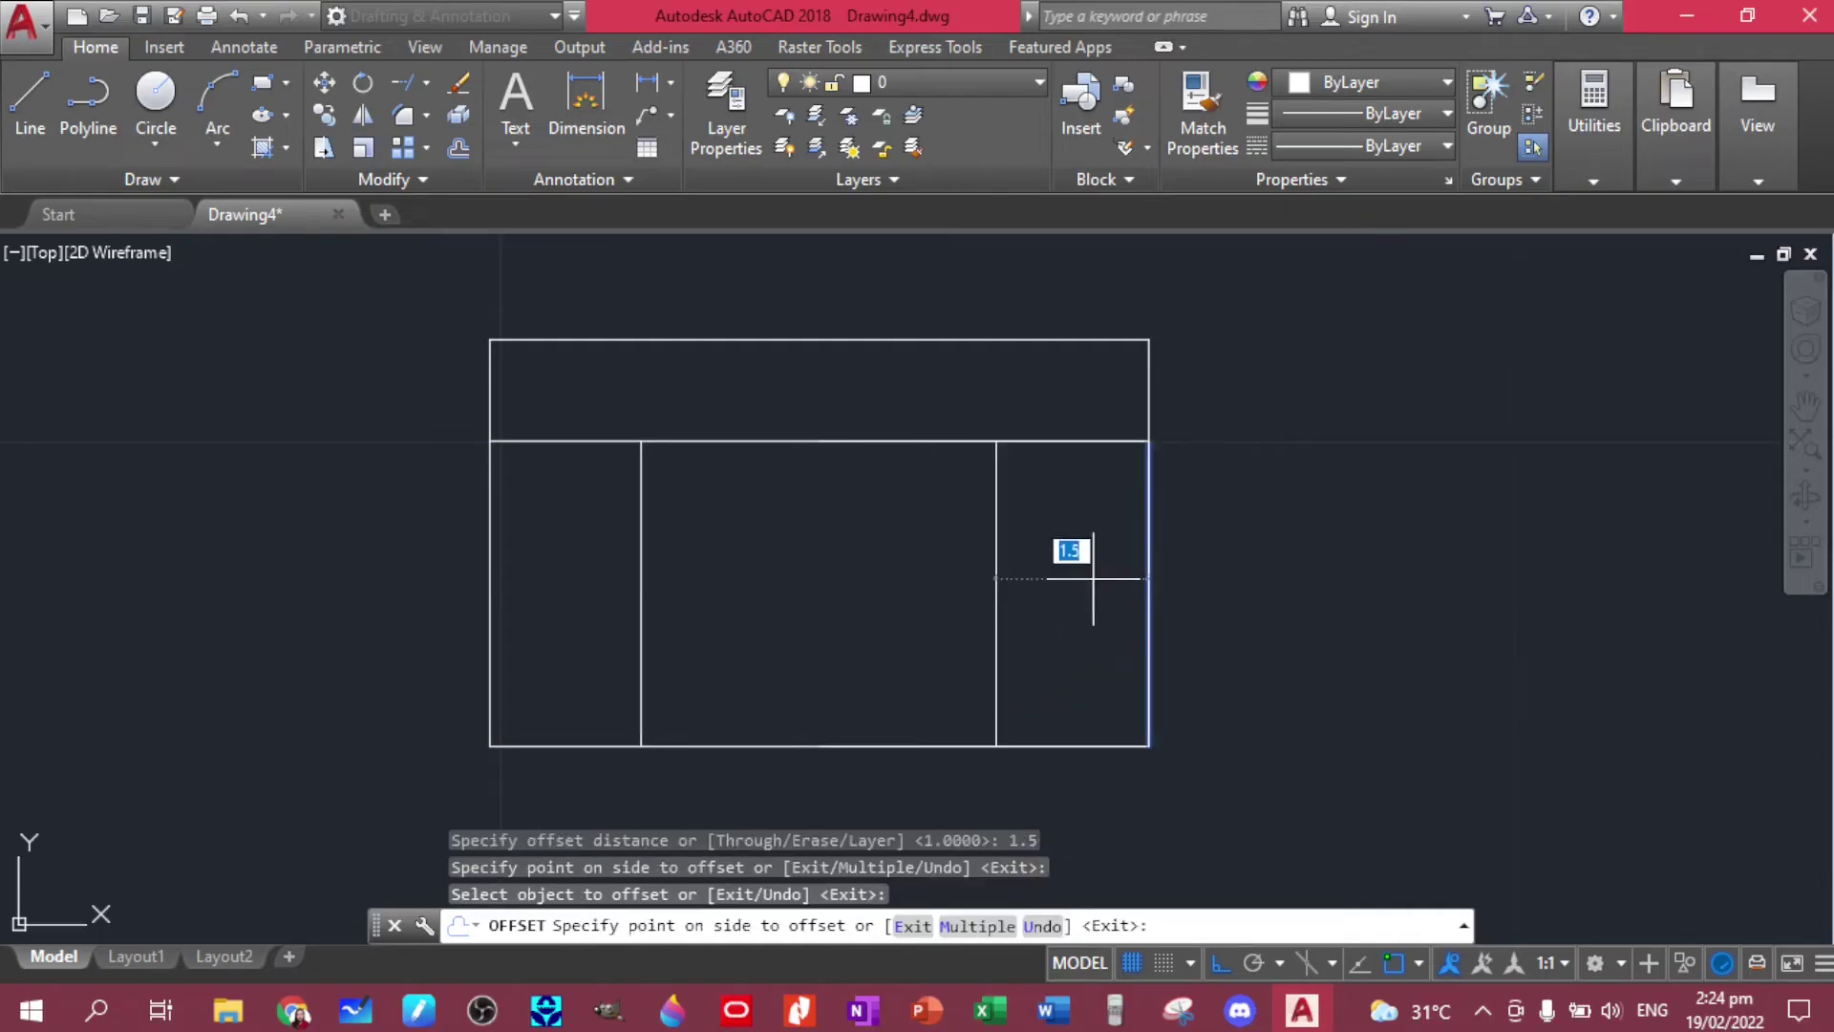
left_click(918, 561)
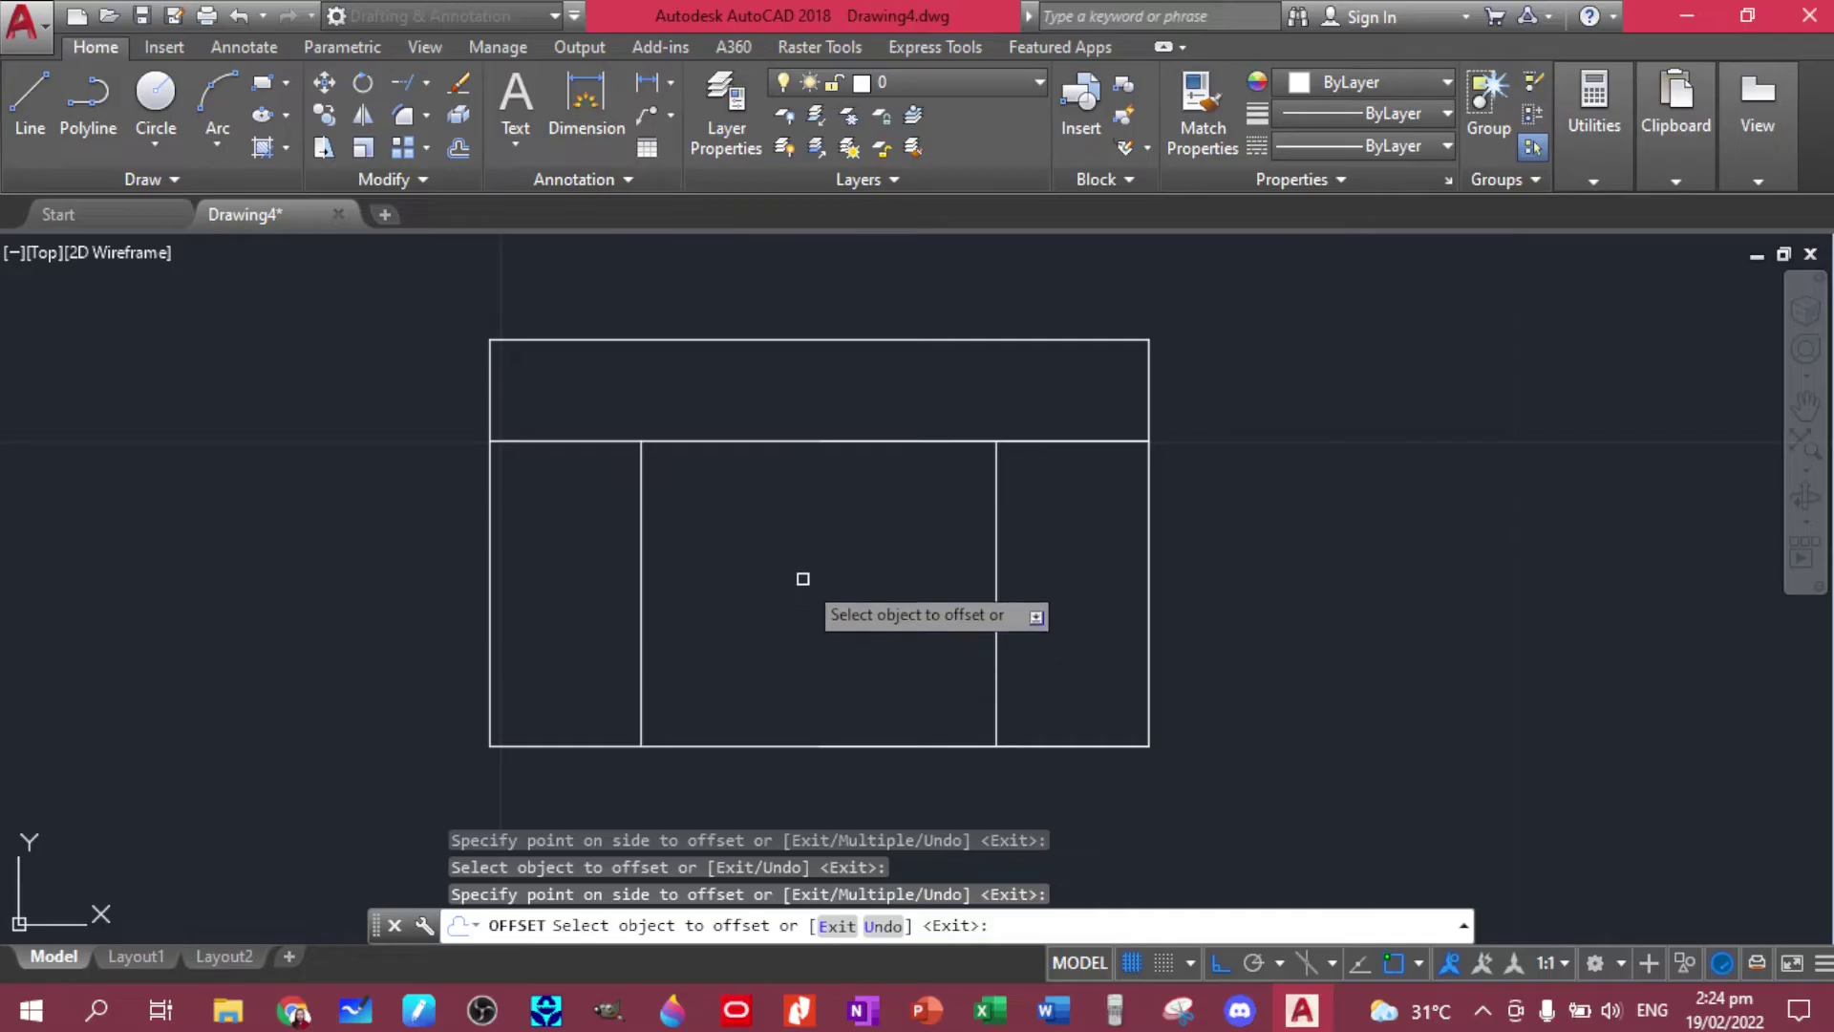
key("Escape")
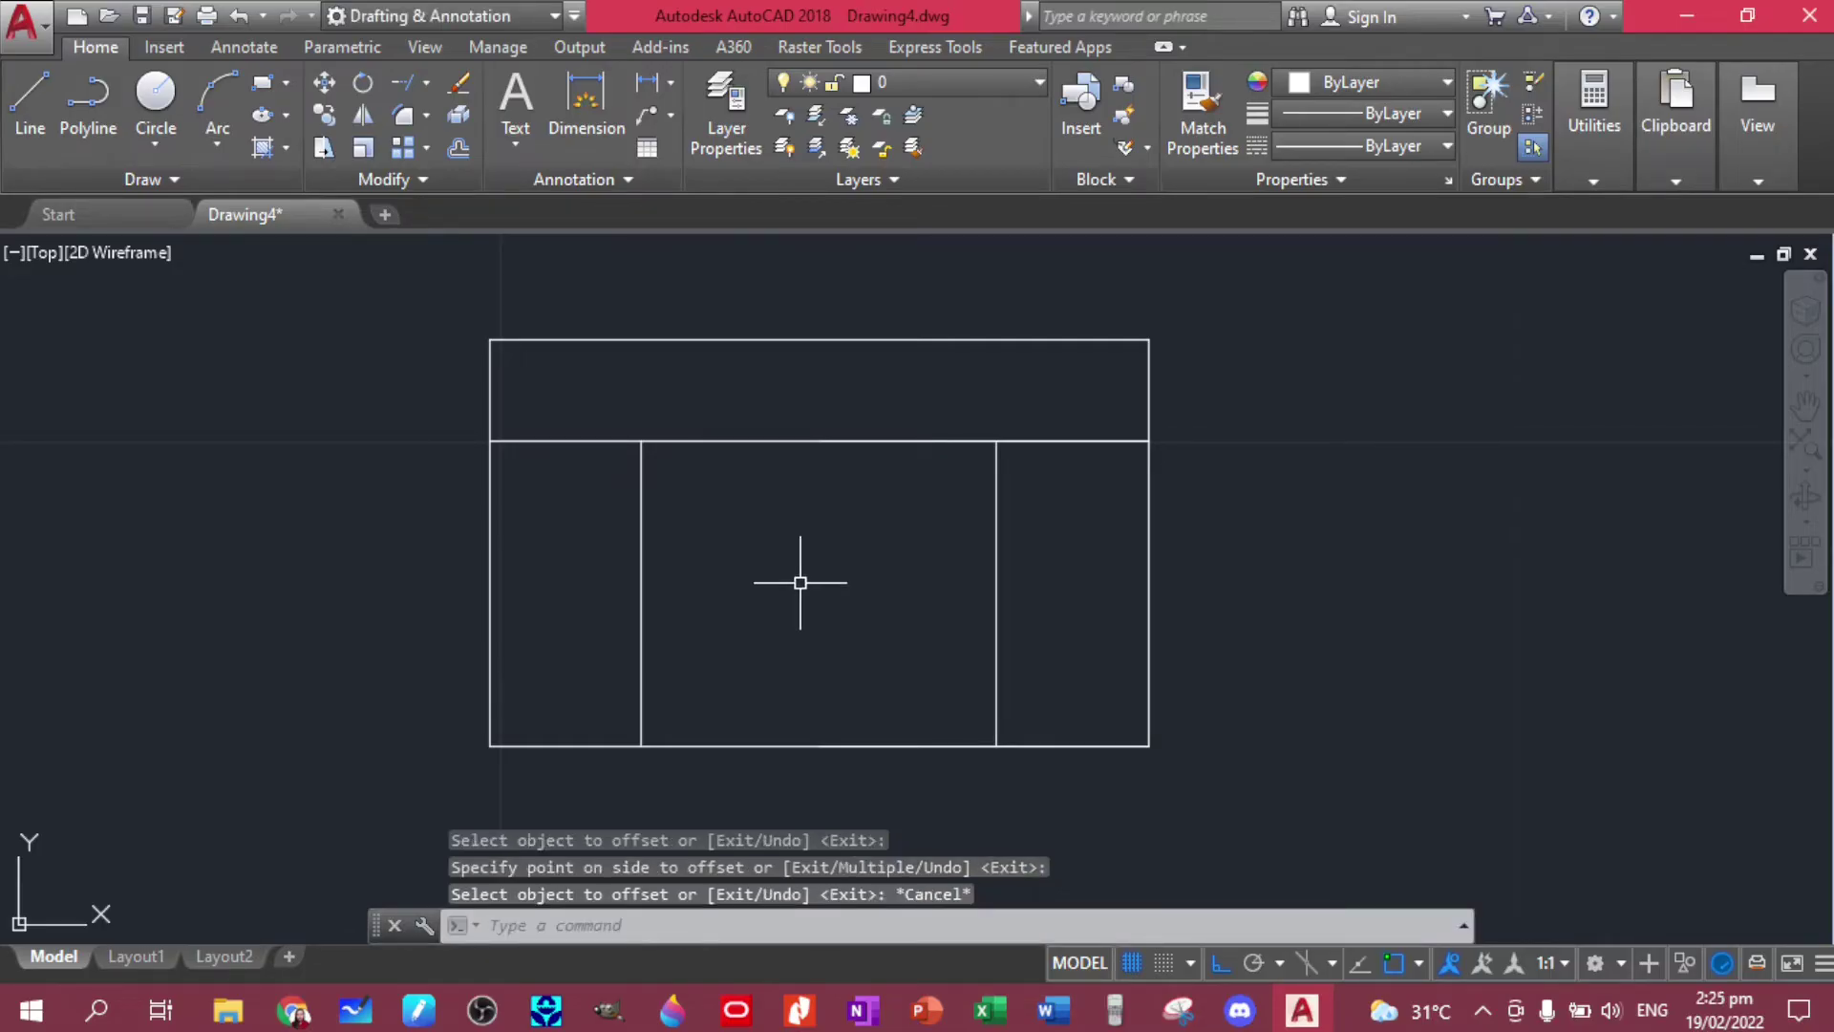
left_click(799, 1010)
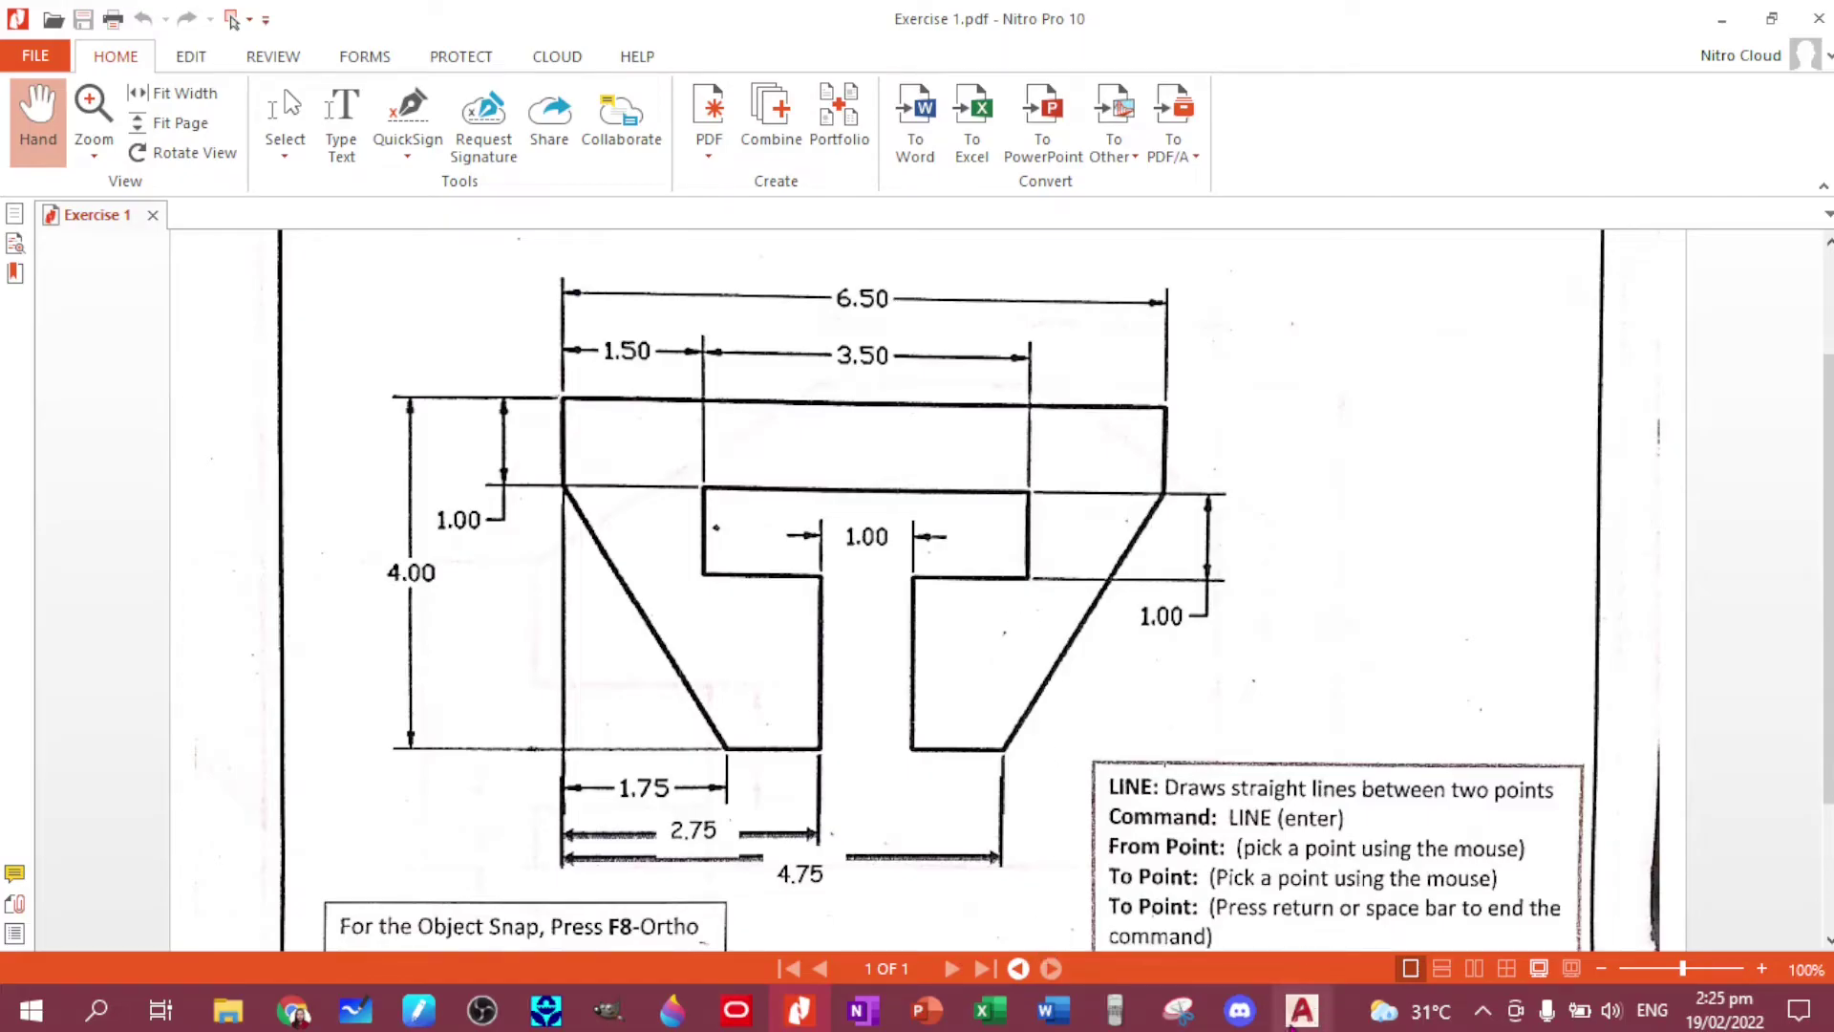
Back in AutoCAD, offset the top dividing line 1 unit downward.
left_click(1303, 1013)
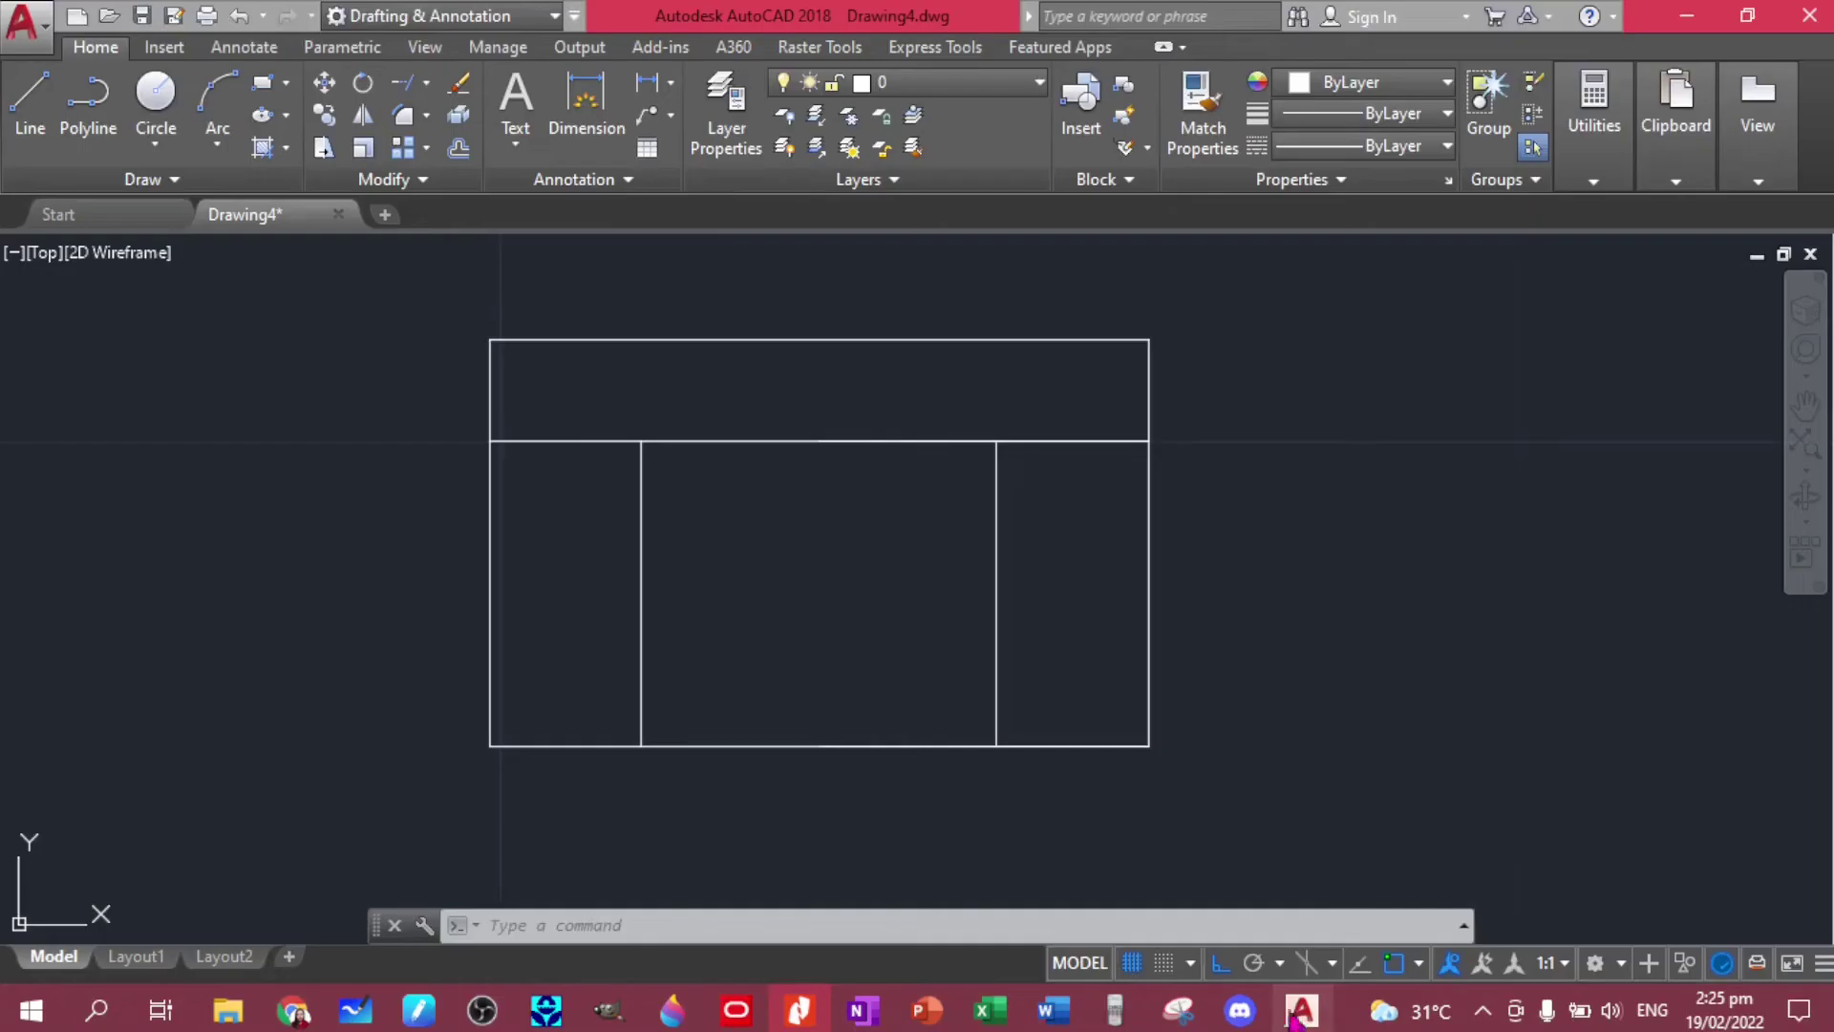
left_click(808, 441)
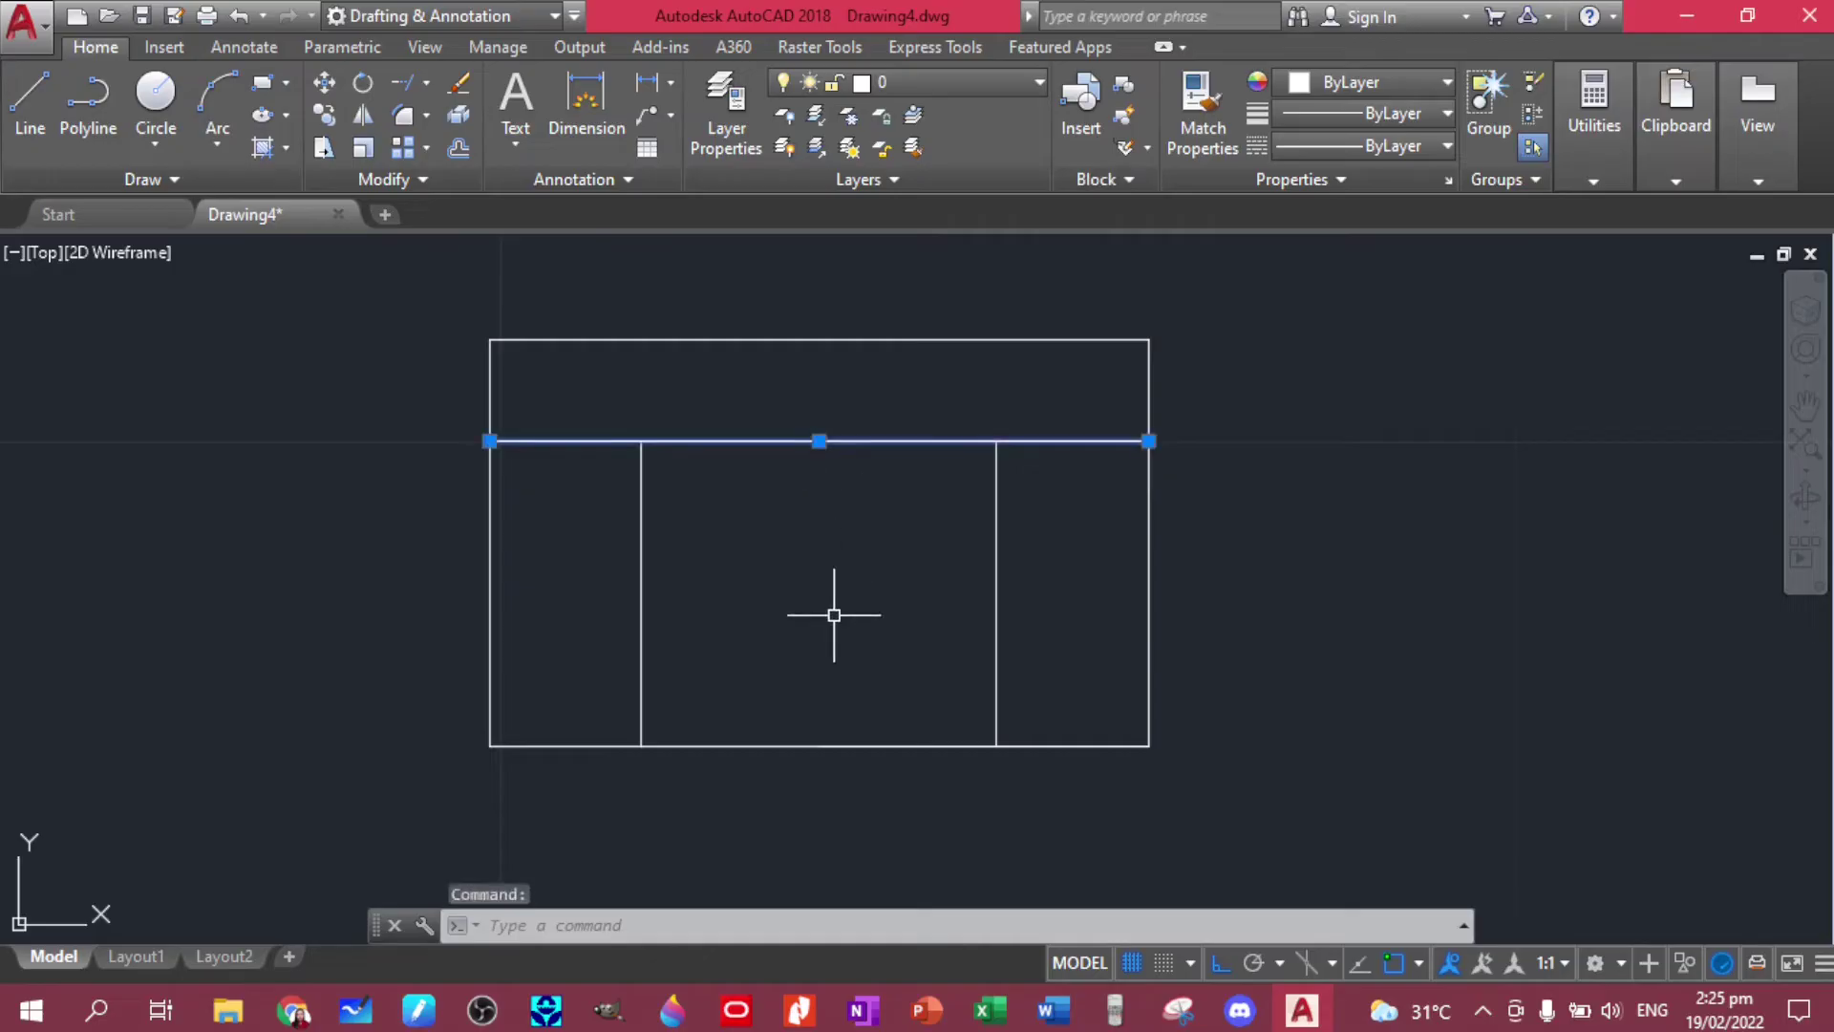
type("of")
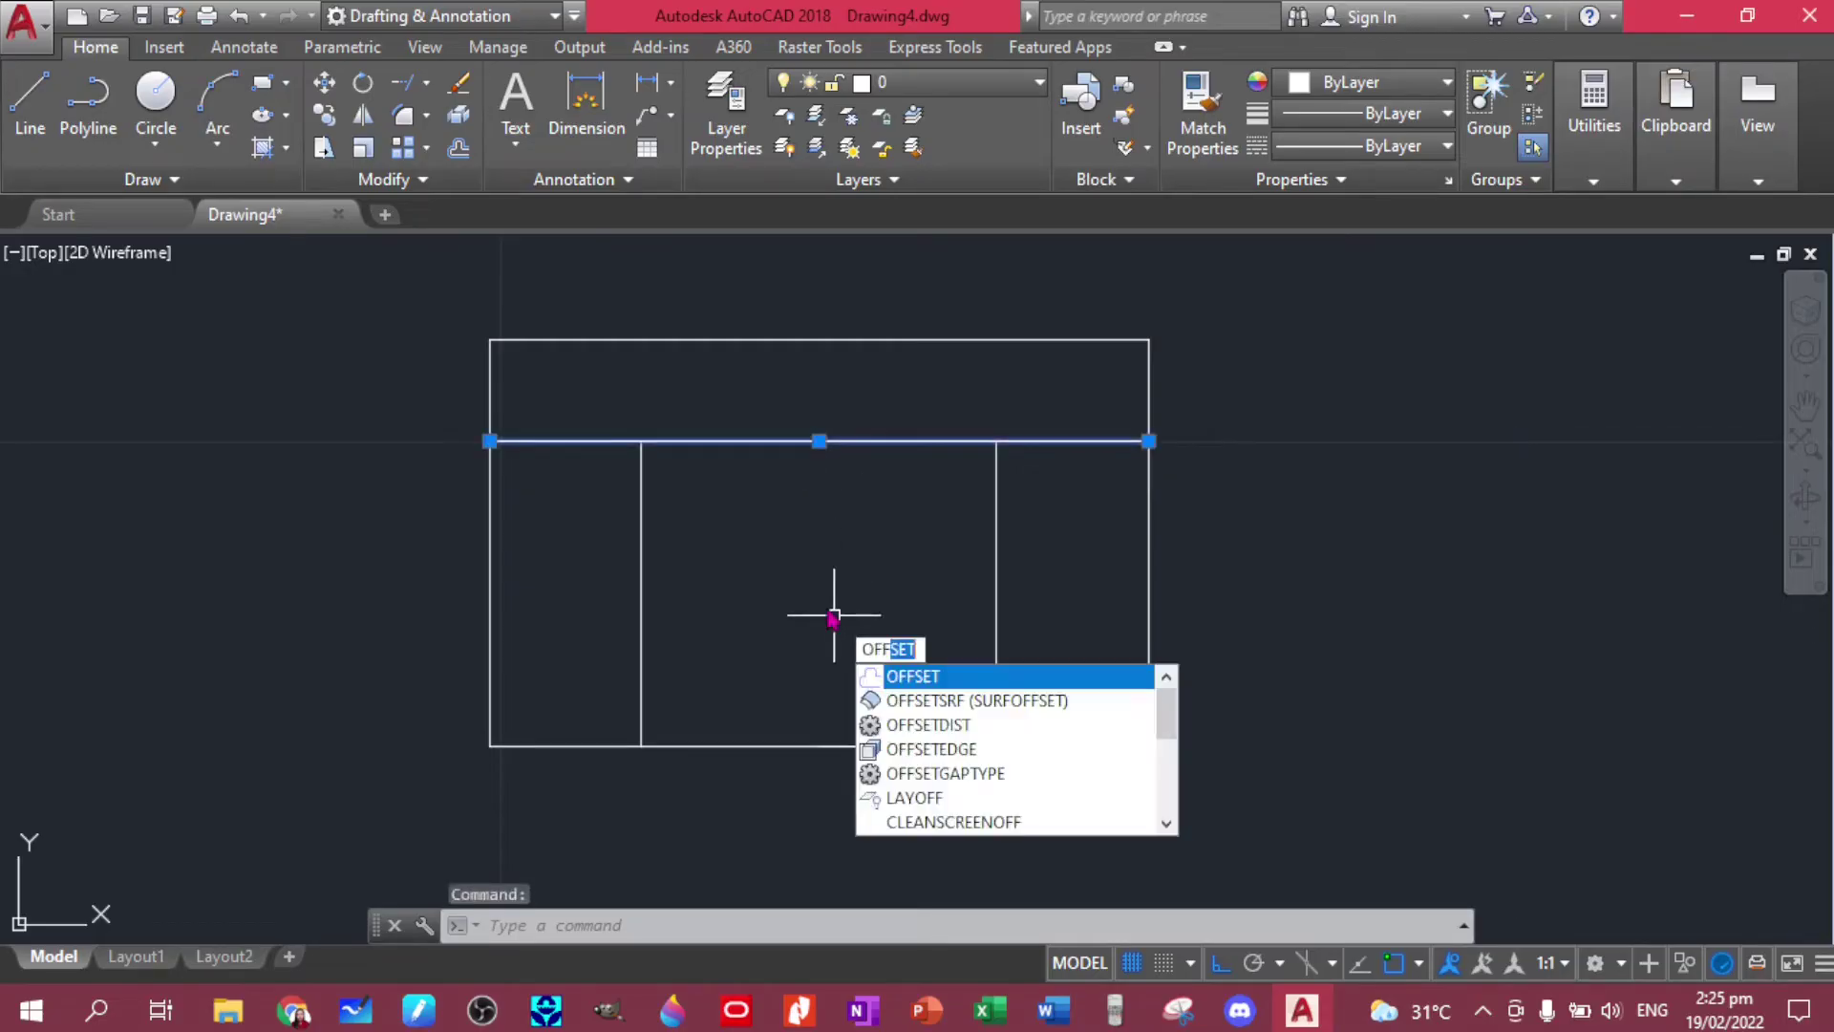
key("Return")
key("Return")
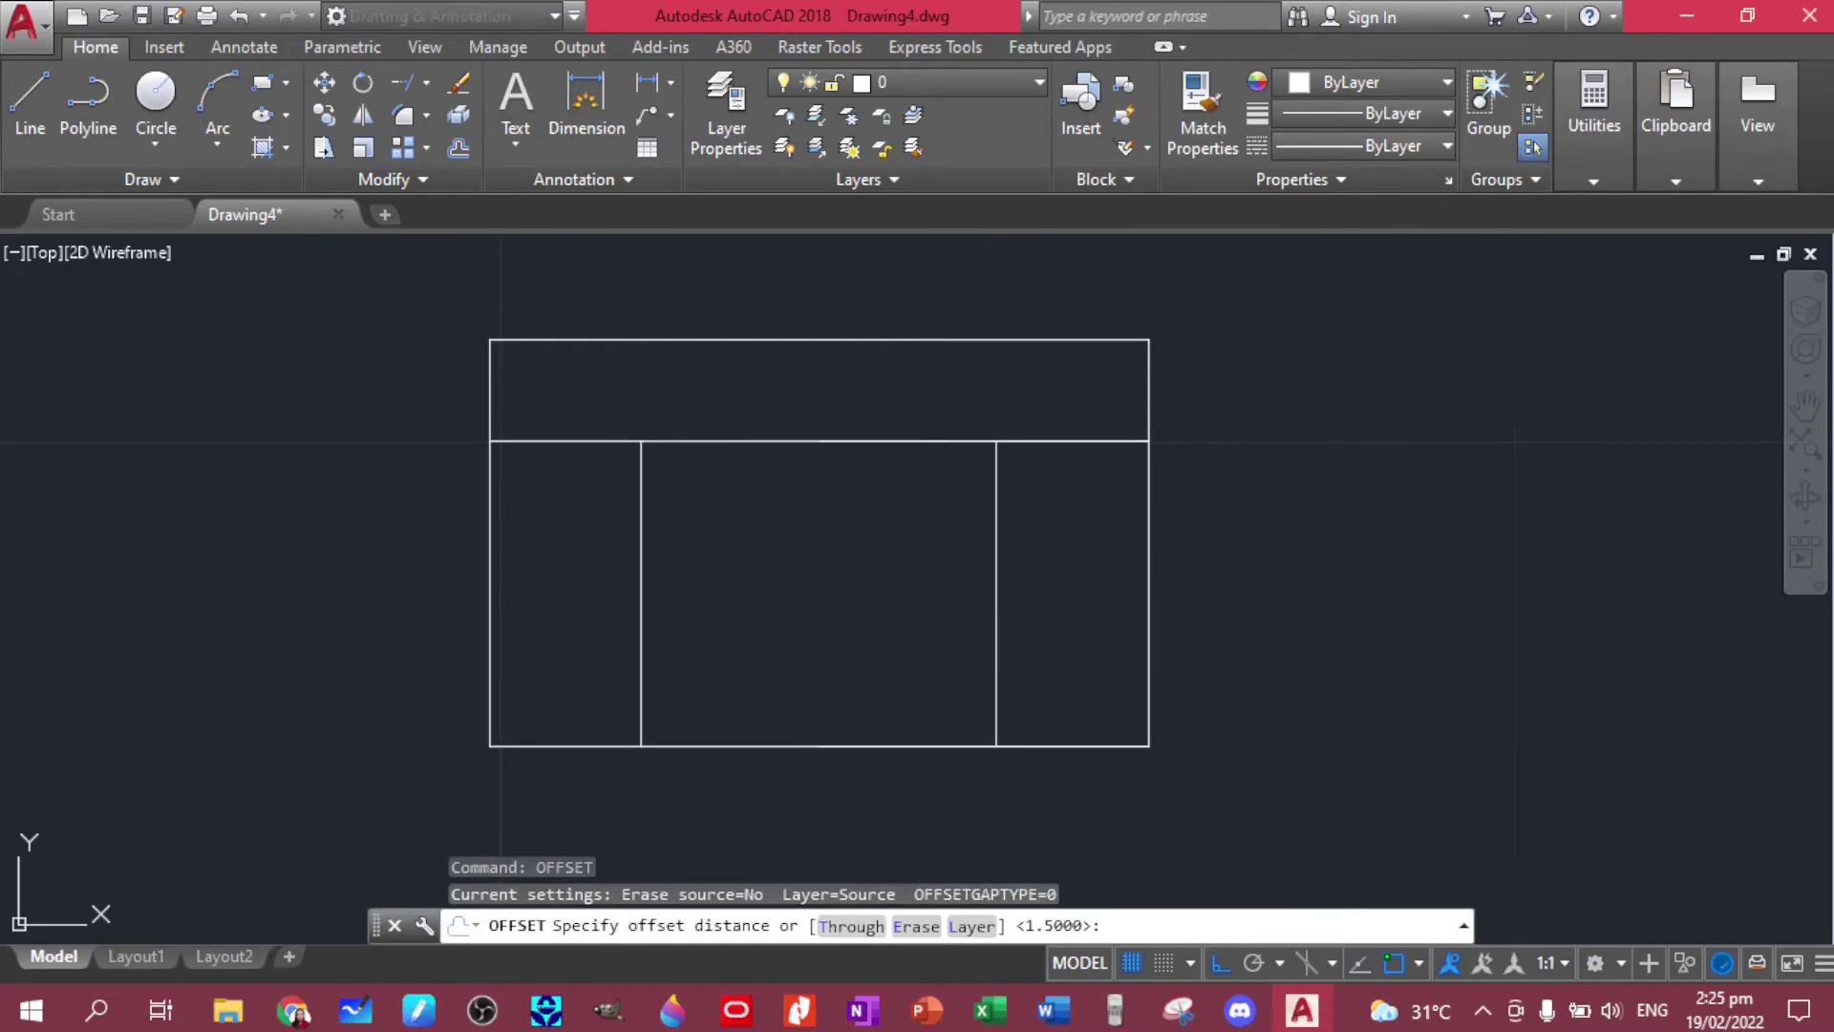
left_click(813, 442)
left_click(817, 581)
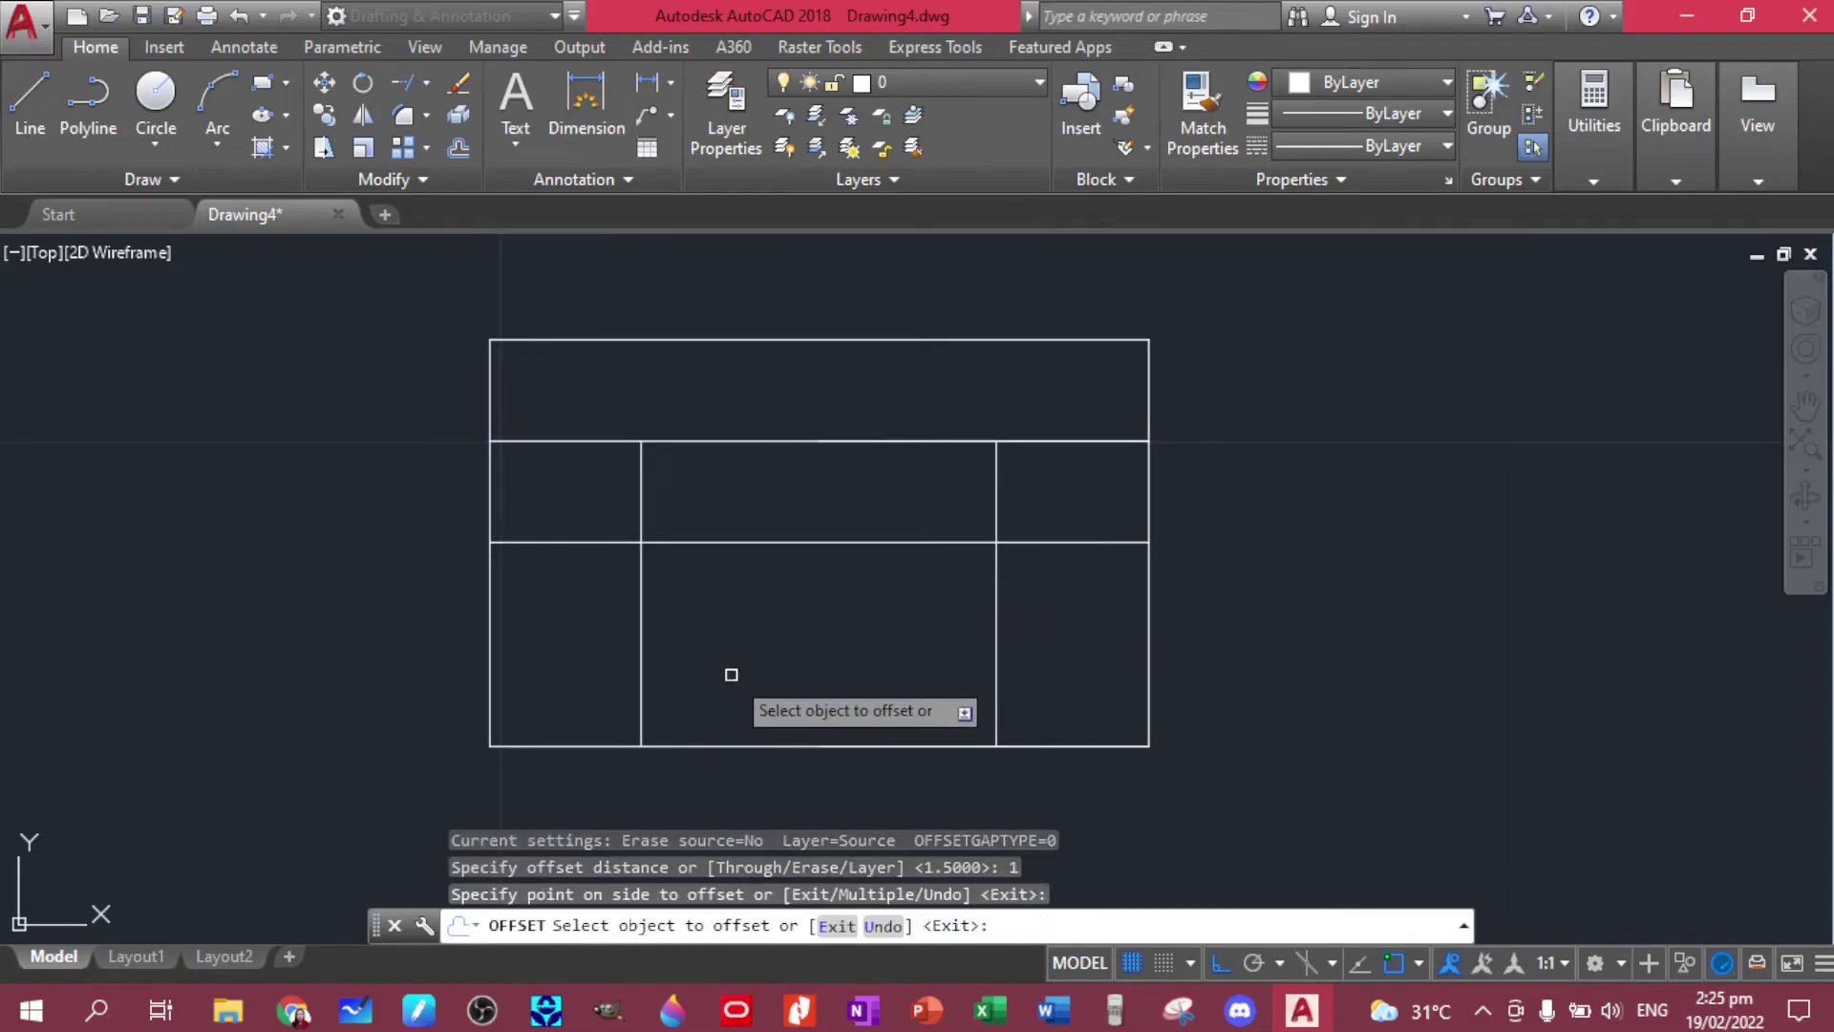
Copy the inner left vertical line 1.75 to the right, then select the copy for offsetting.
key("Escape")
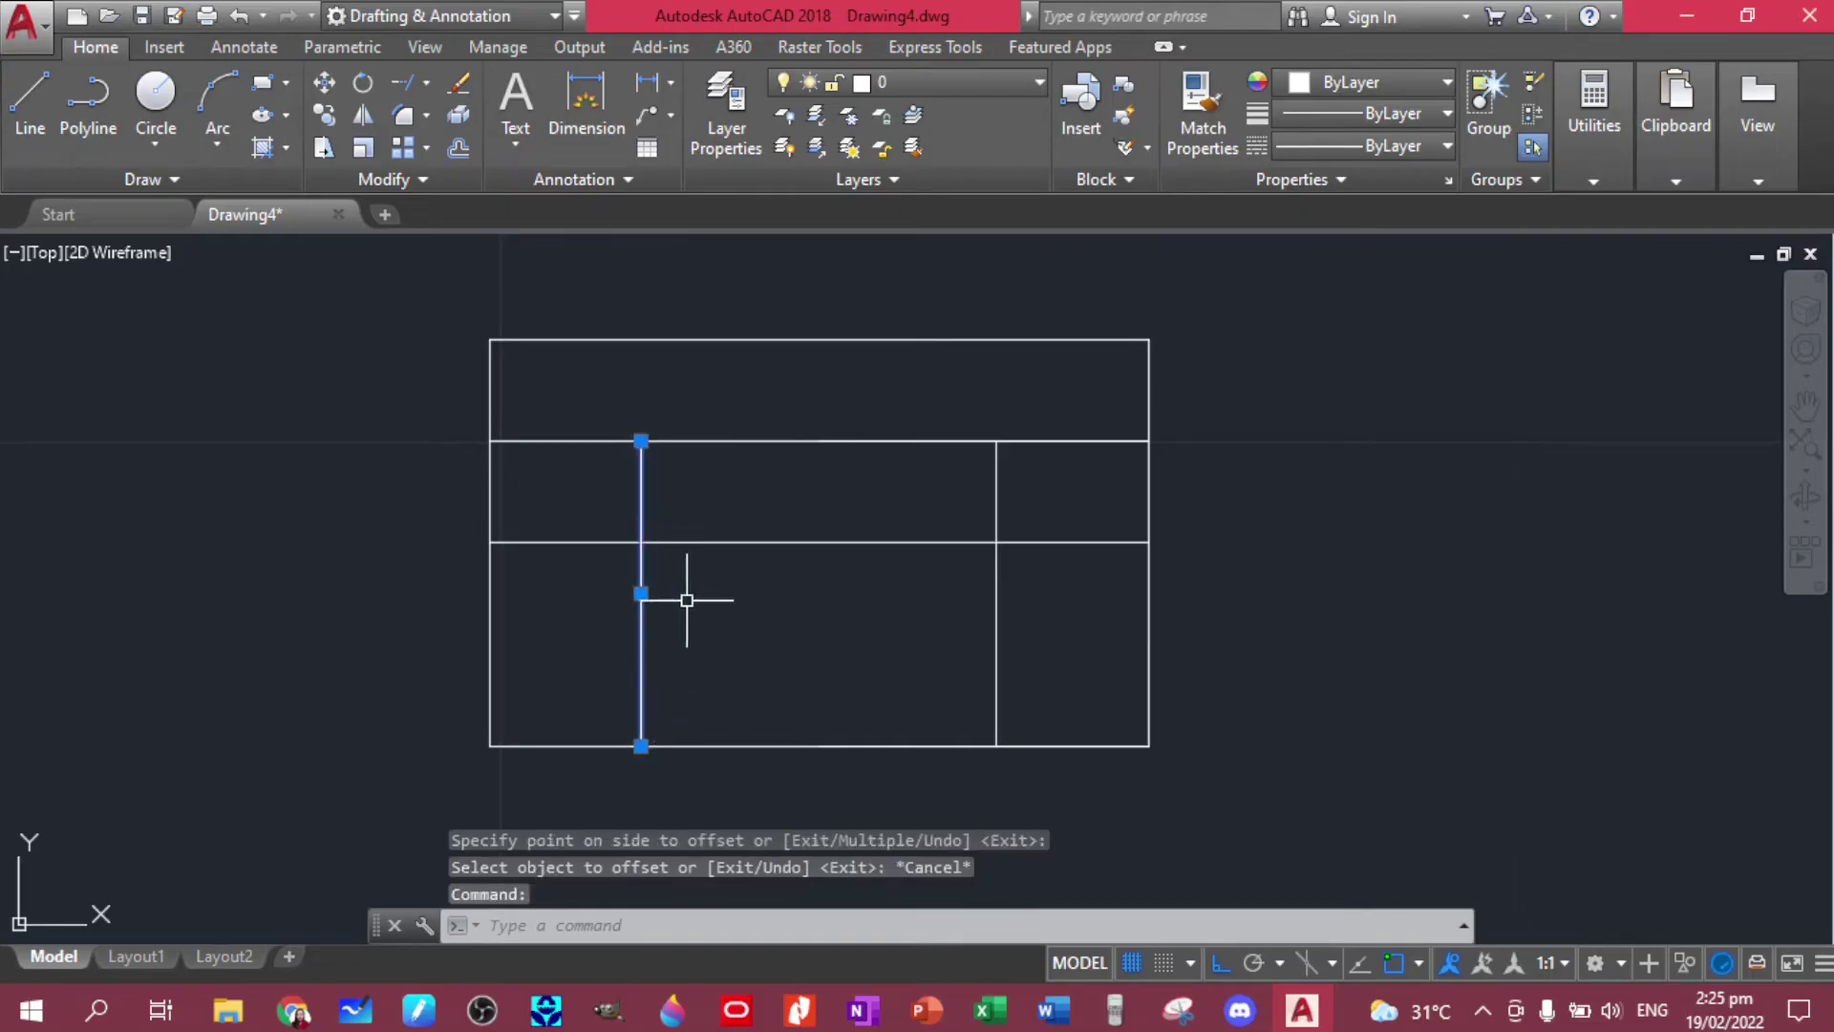
type("cp")
key("Return")
type("CP")
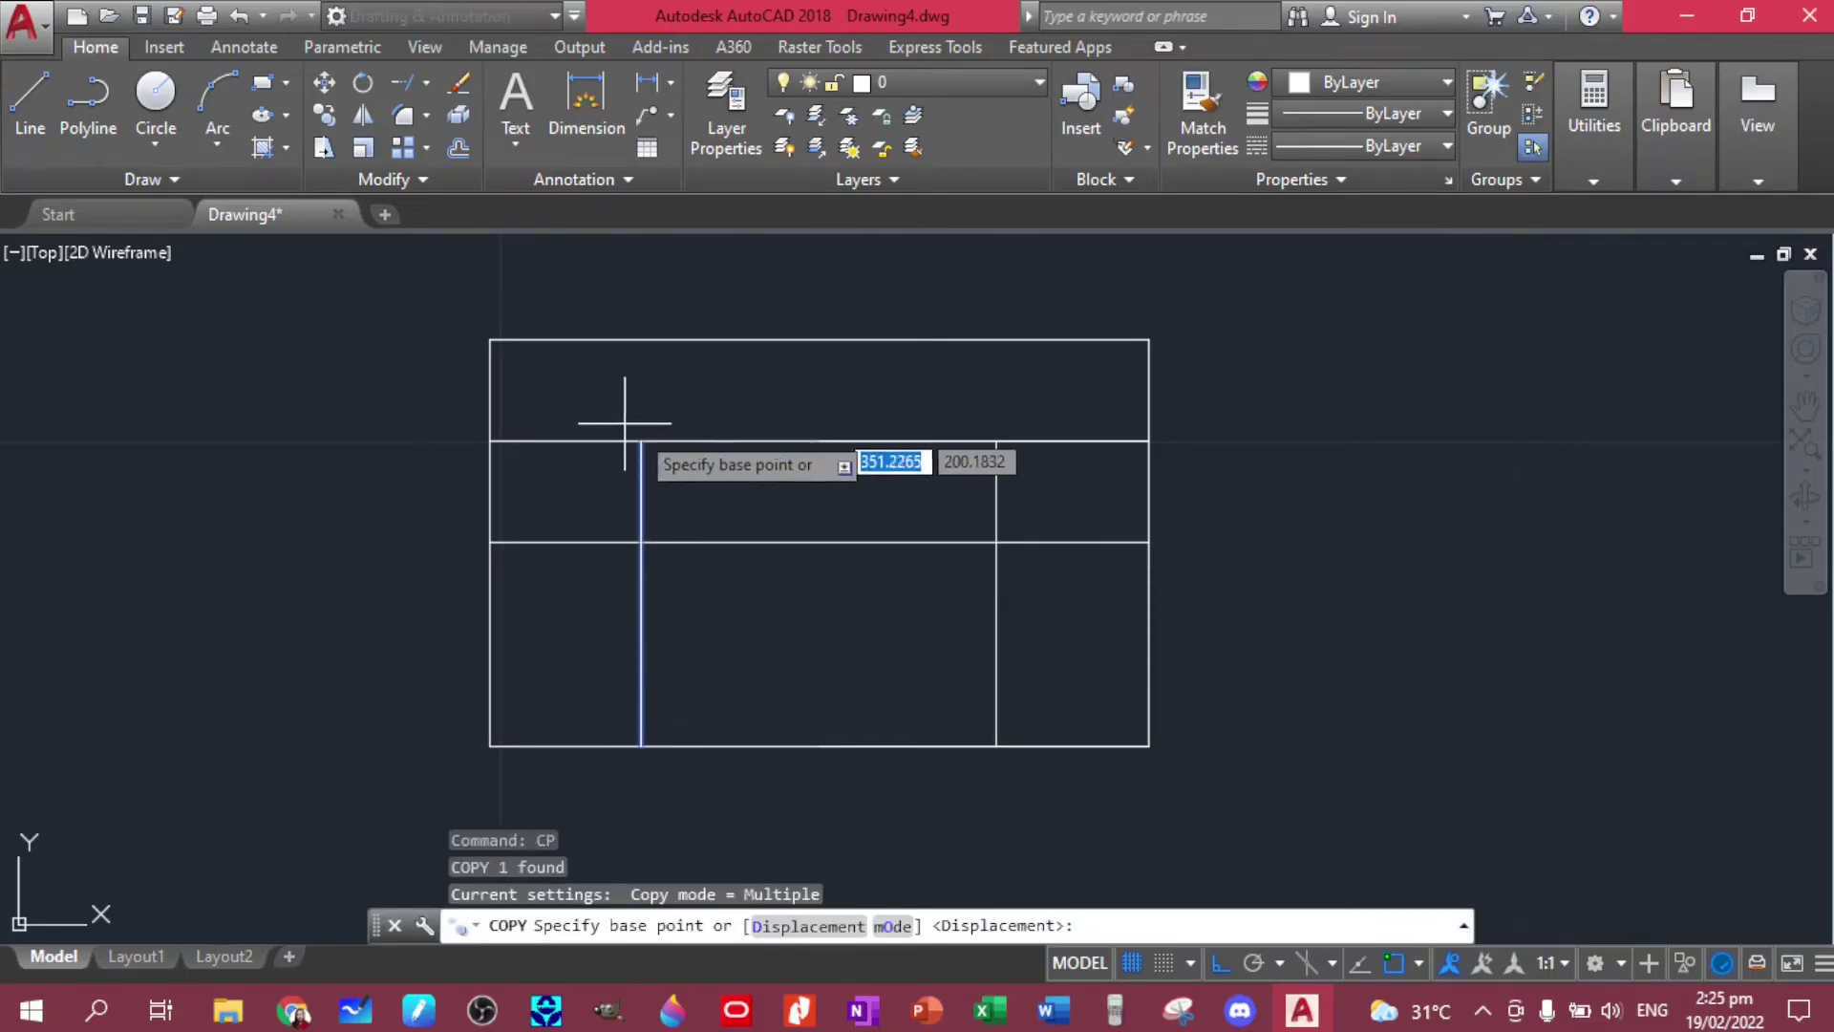
left_click(640, 441)
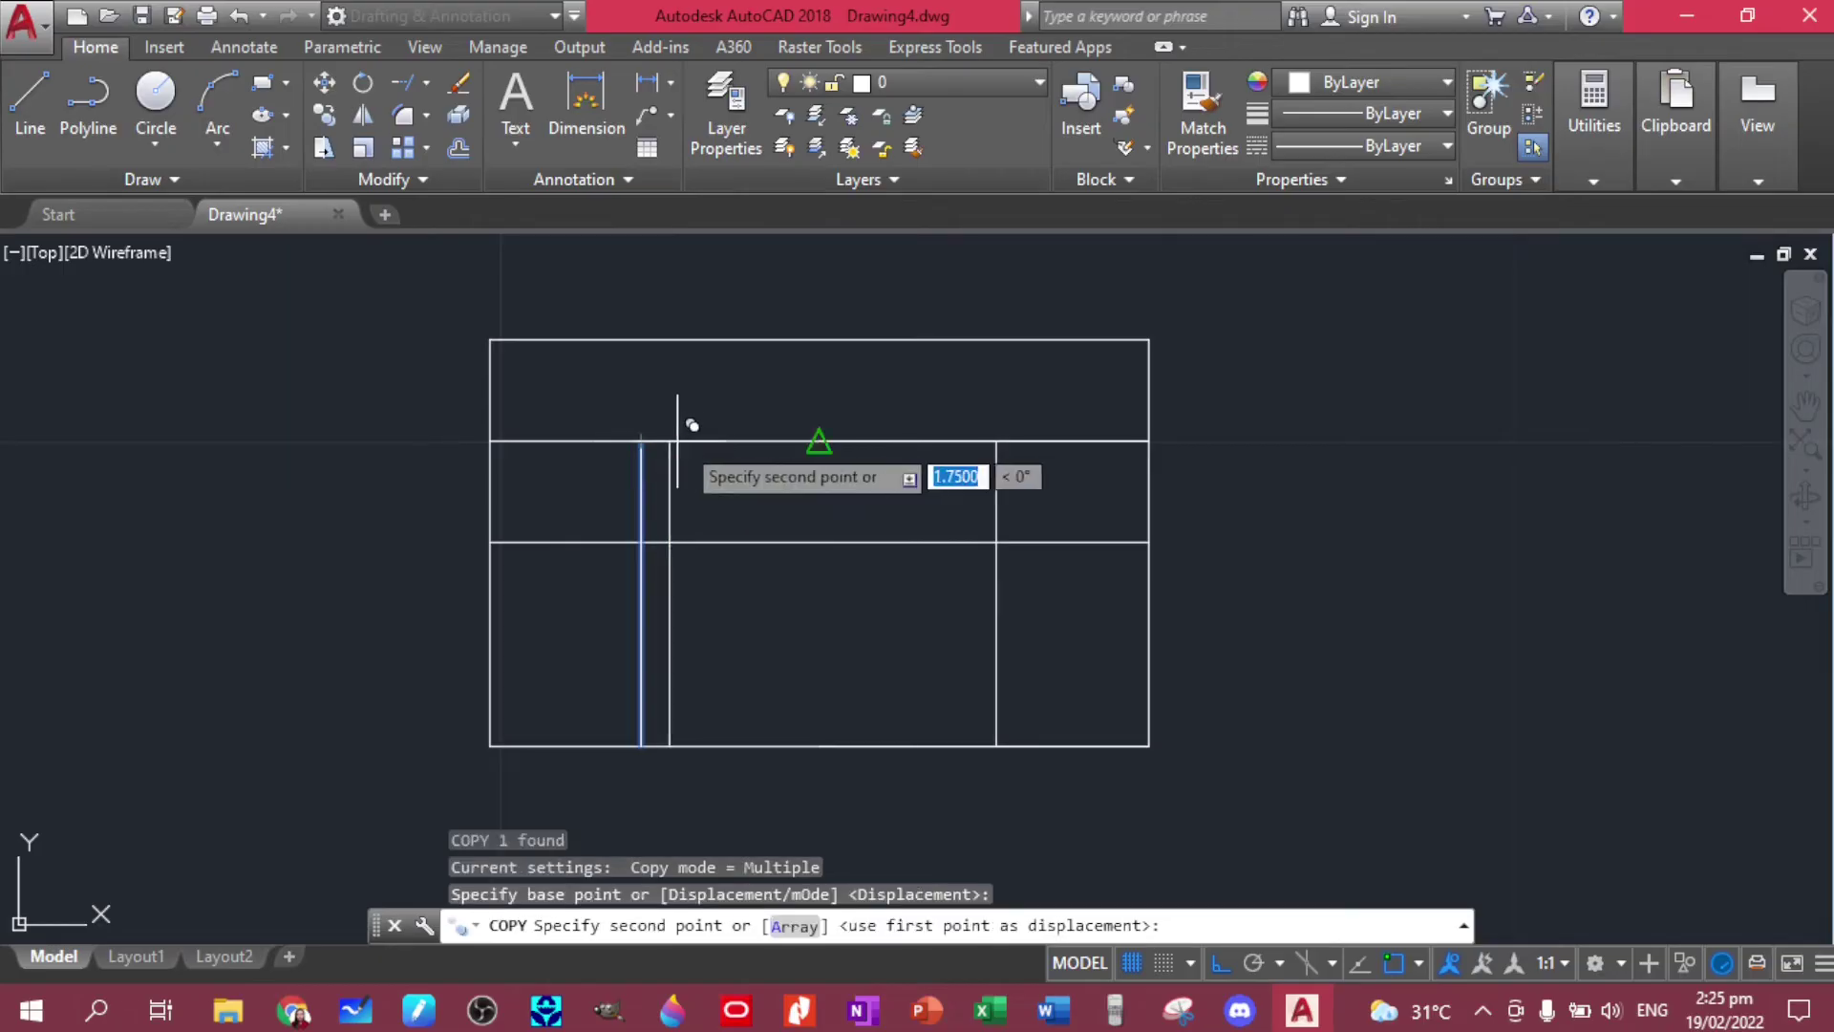
left_click(820, 443)
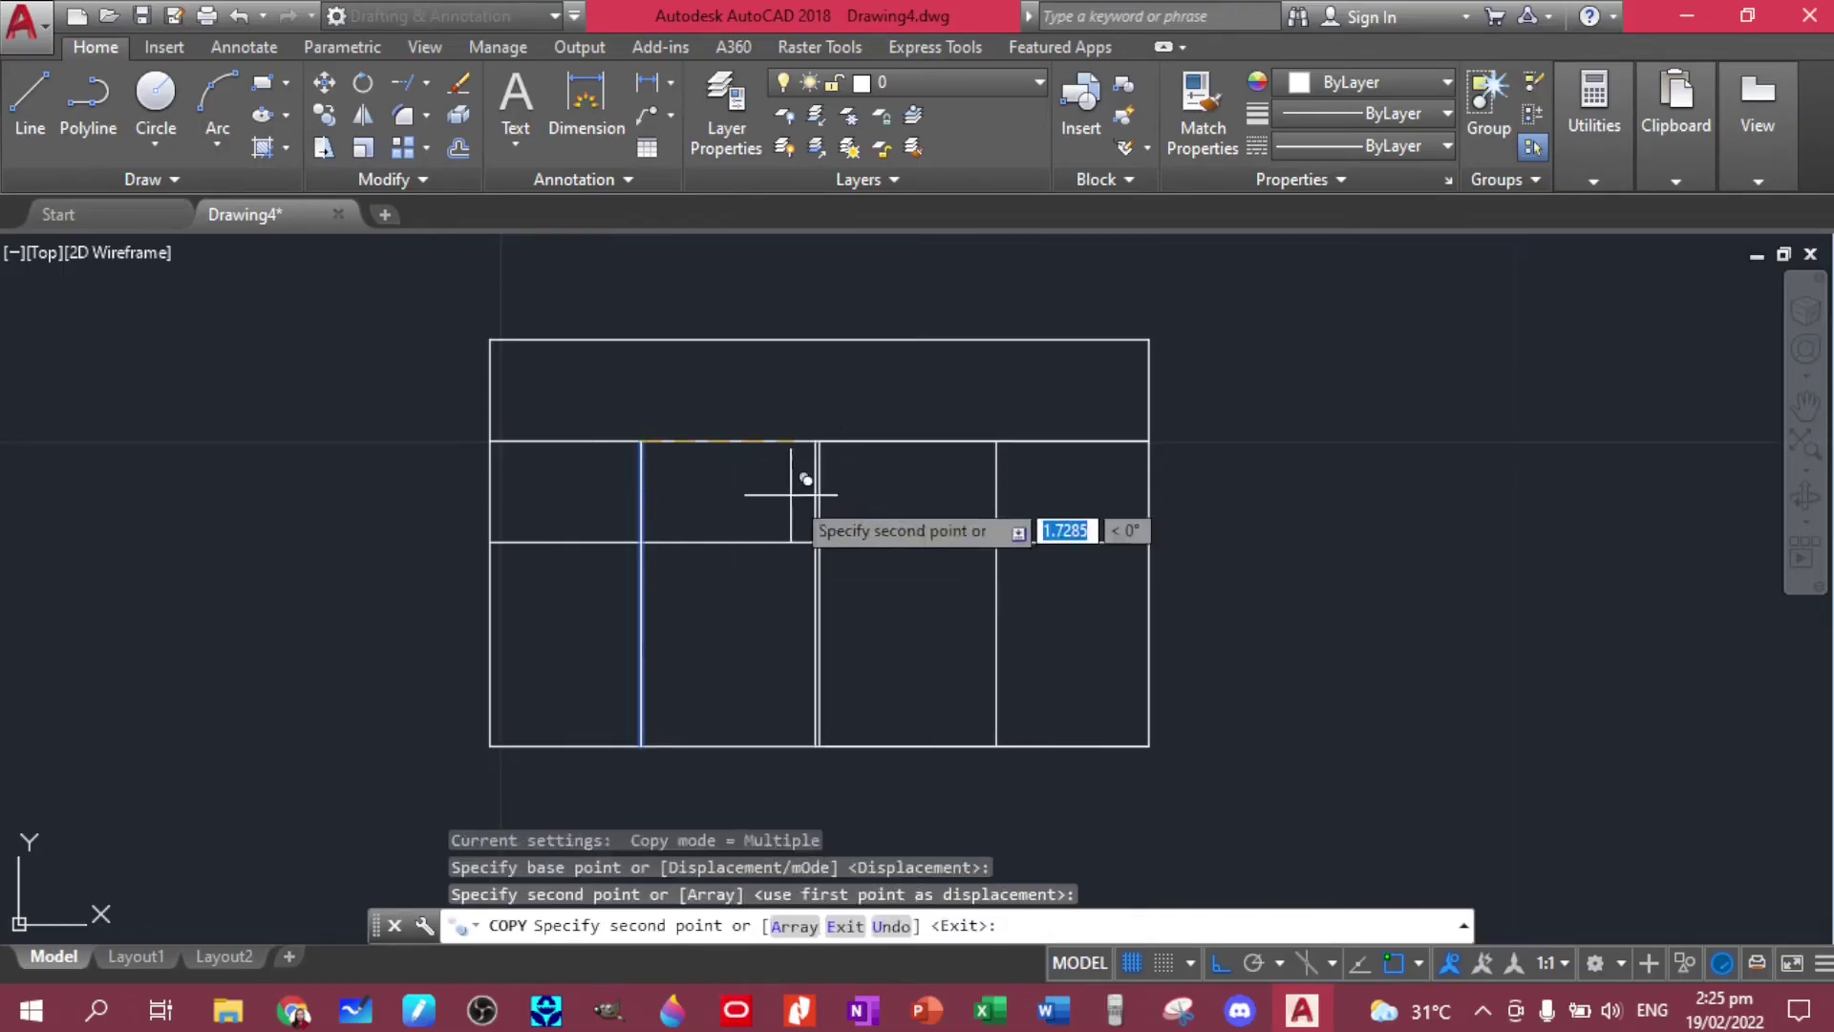
key("Escape")
left_click(842, 626)
left_click(784, 613)
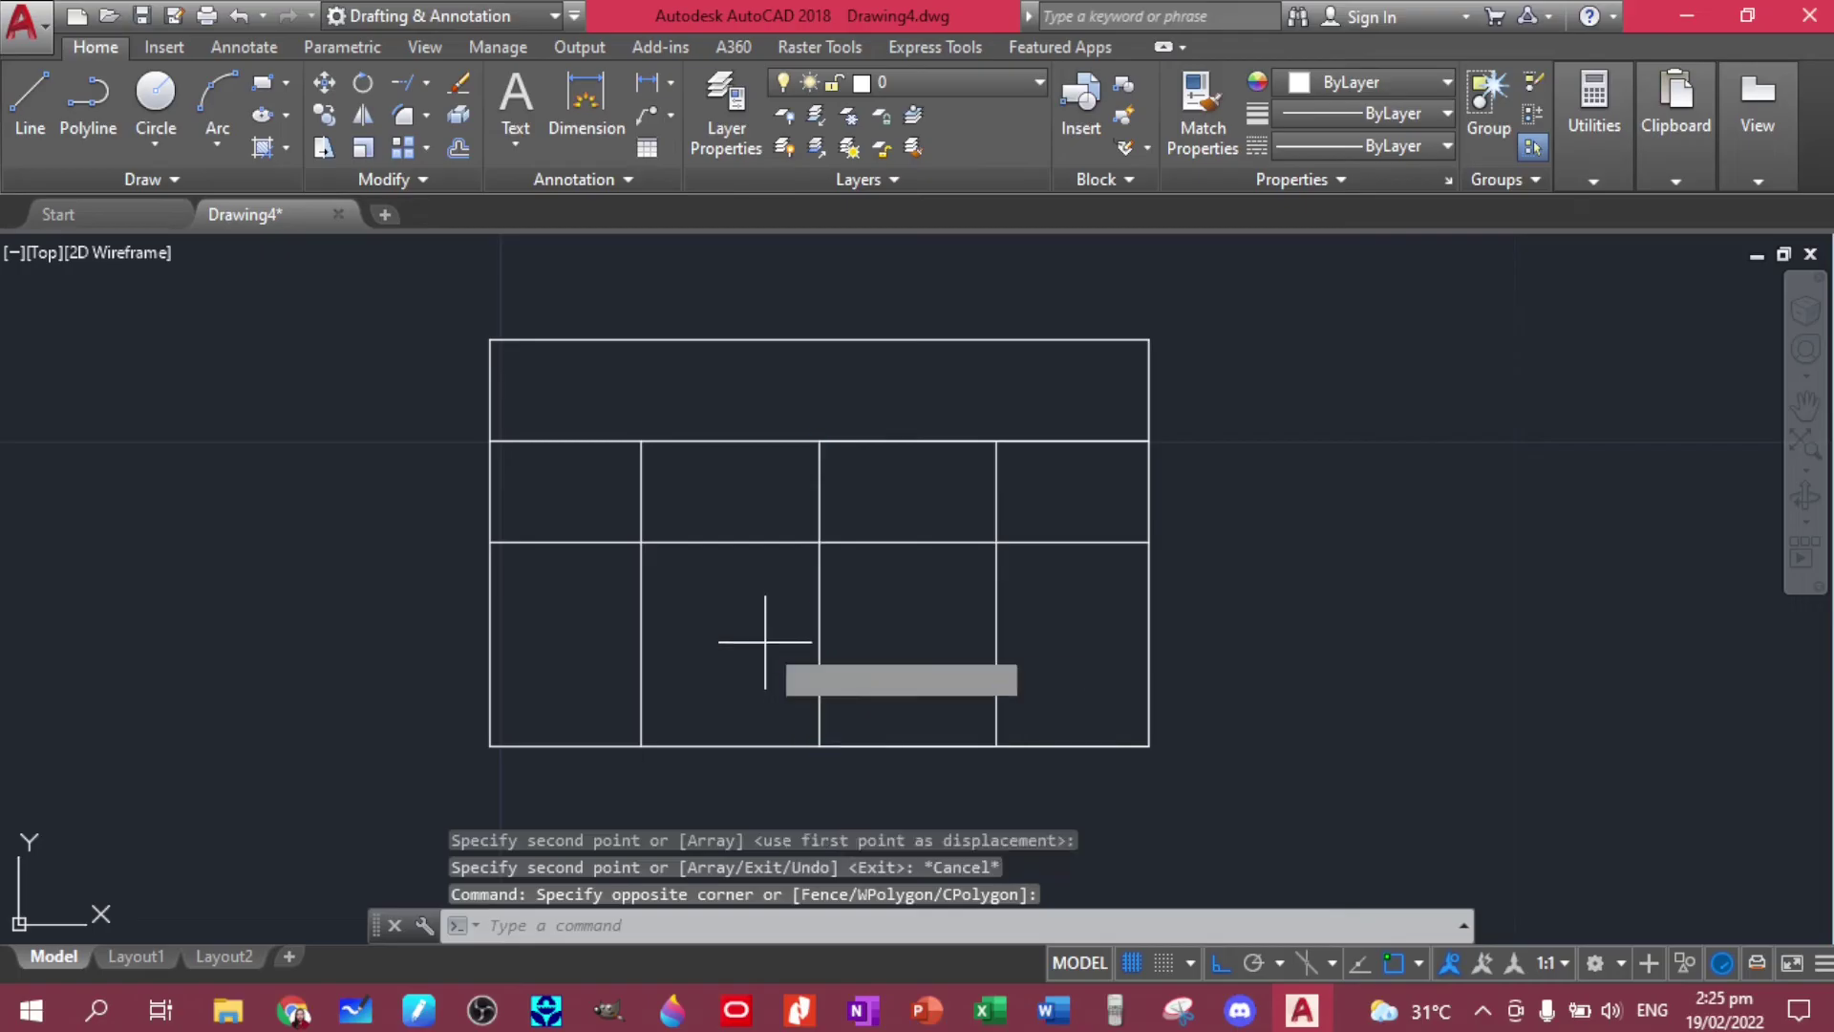
key("Return")
type("0.5")
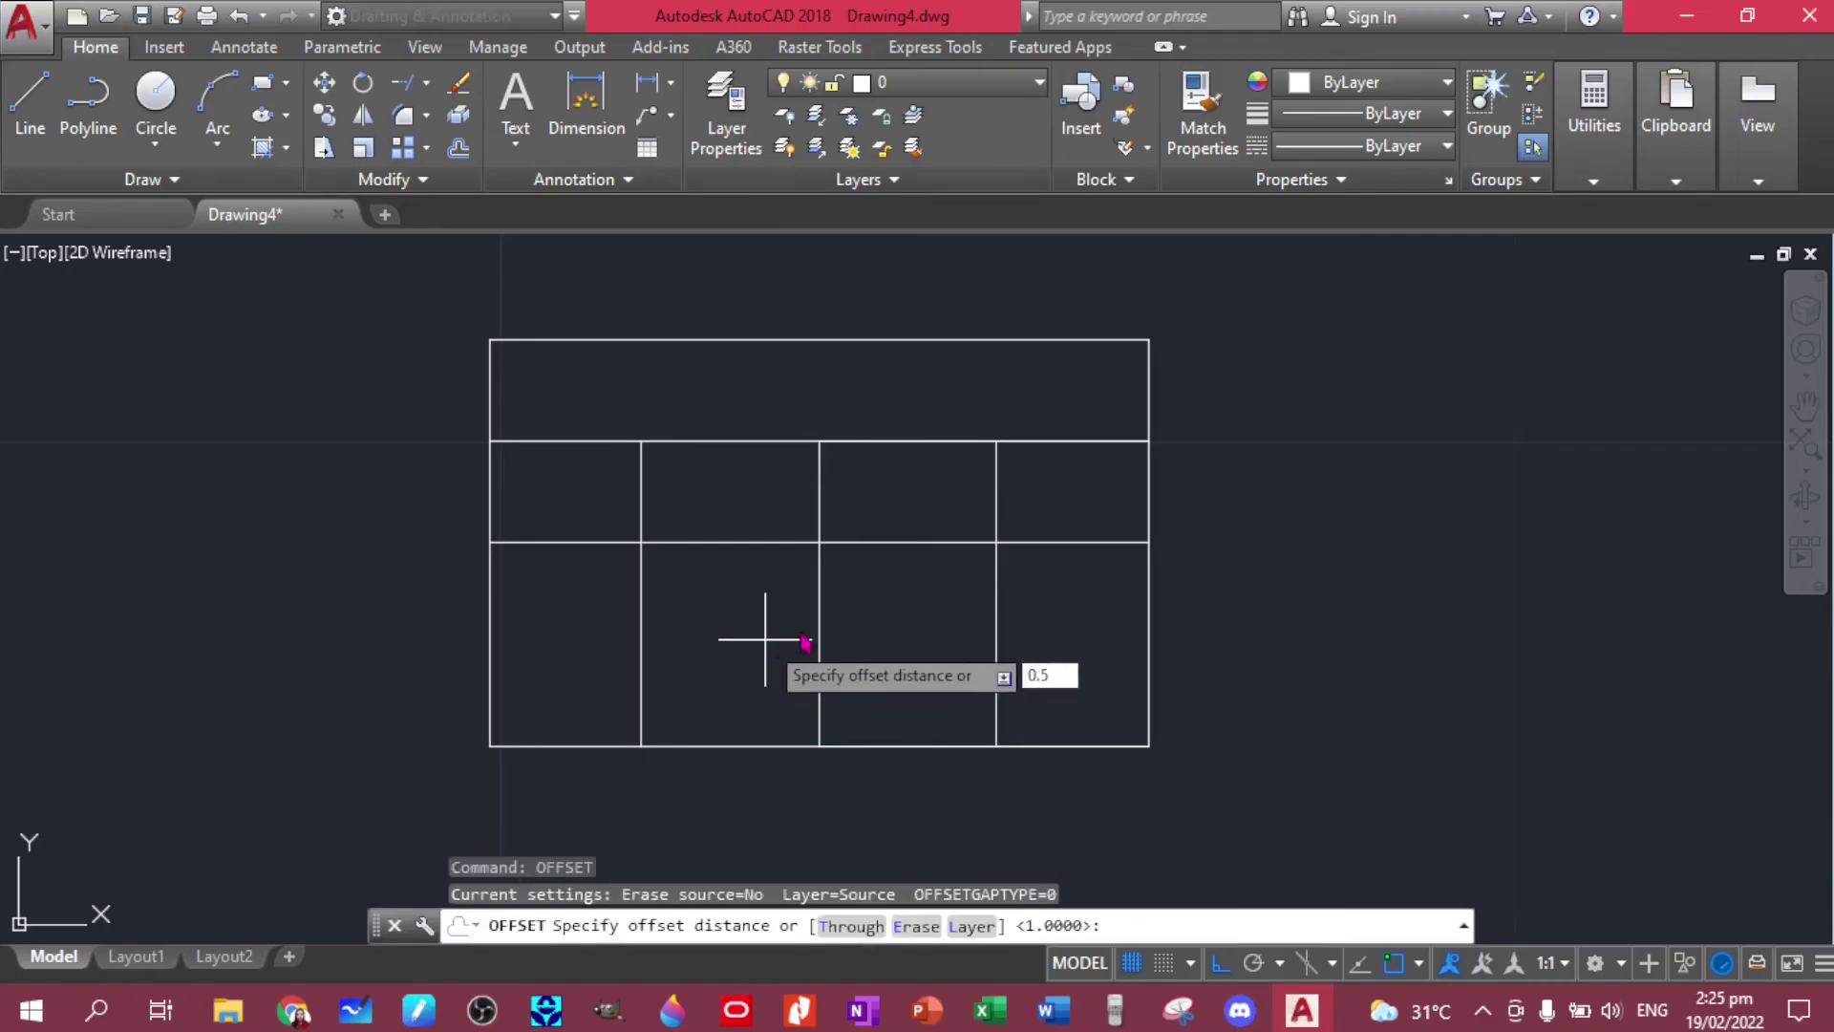
Offset the copied vertical line 0.5 to both its left and right.
key("Return")
left_click(788, 624)
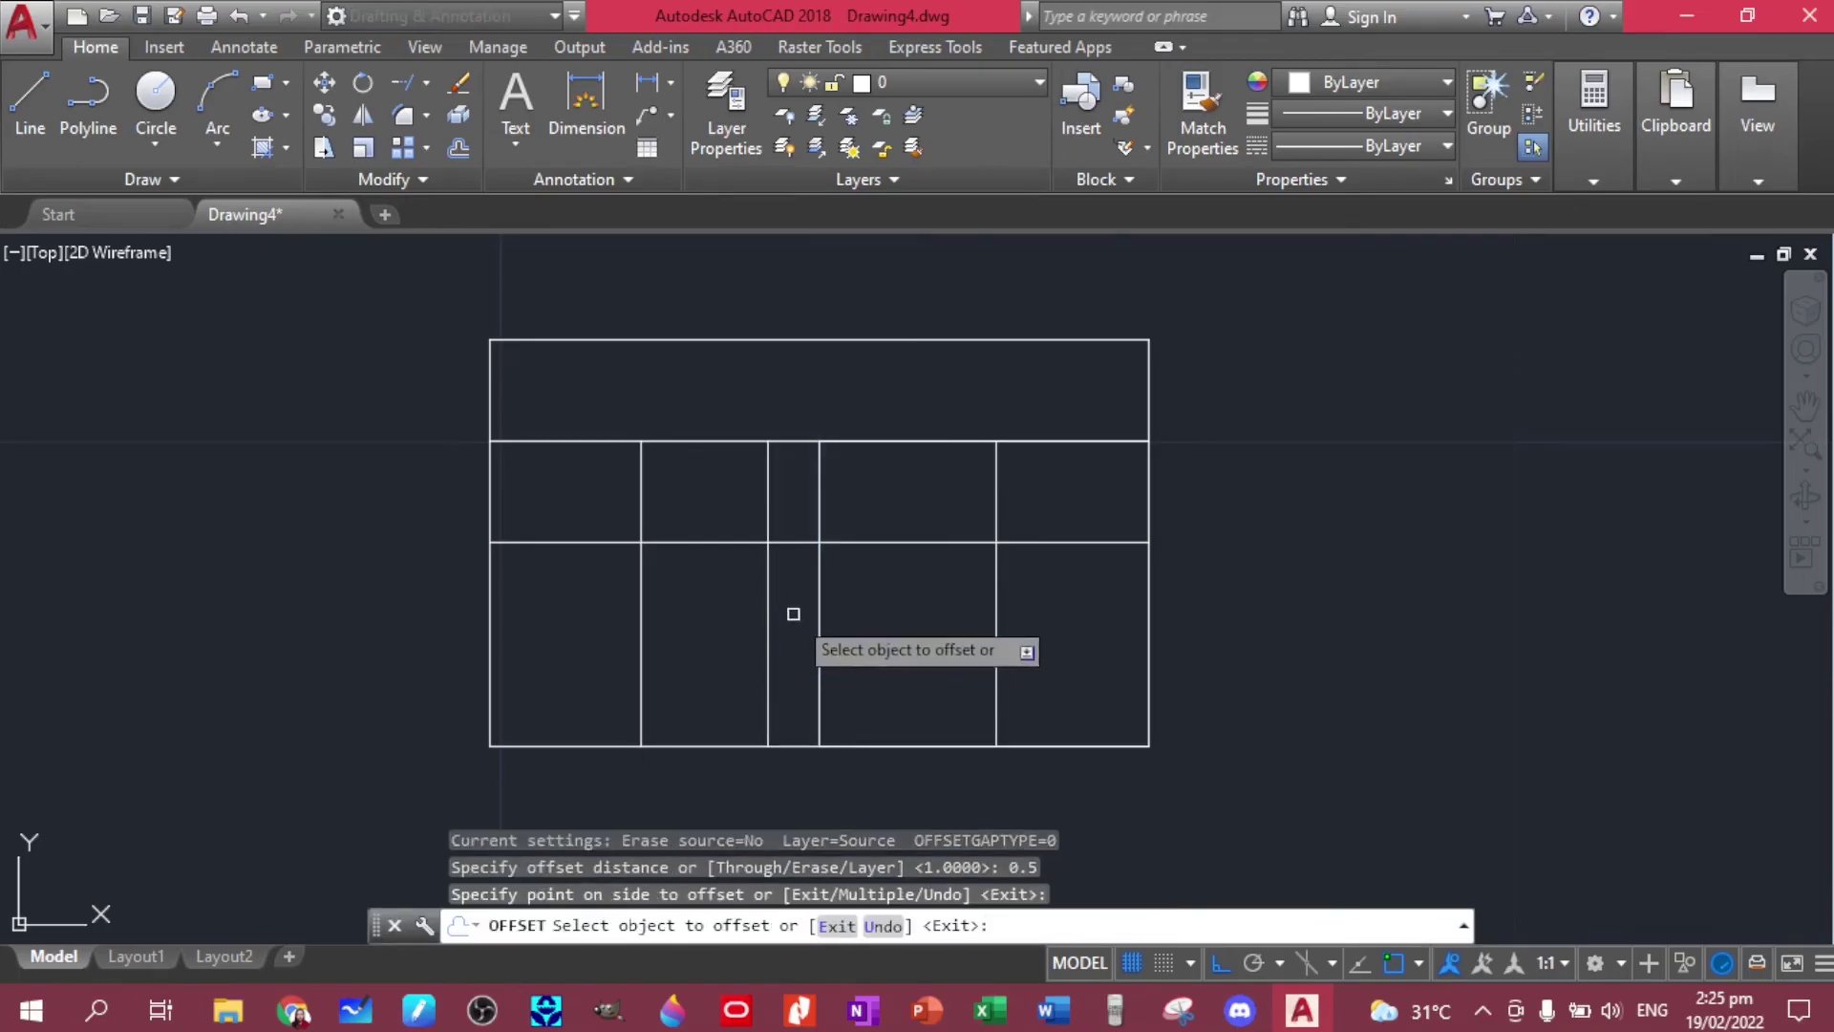
left_click(817, 613)
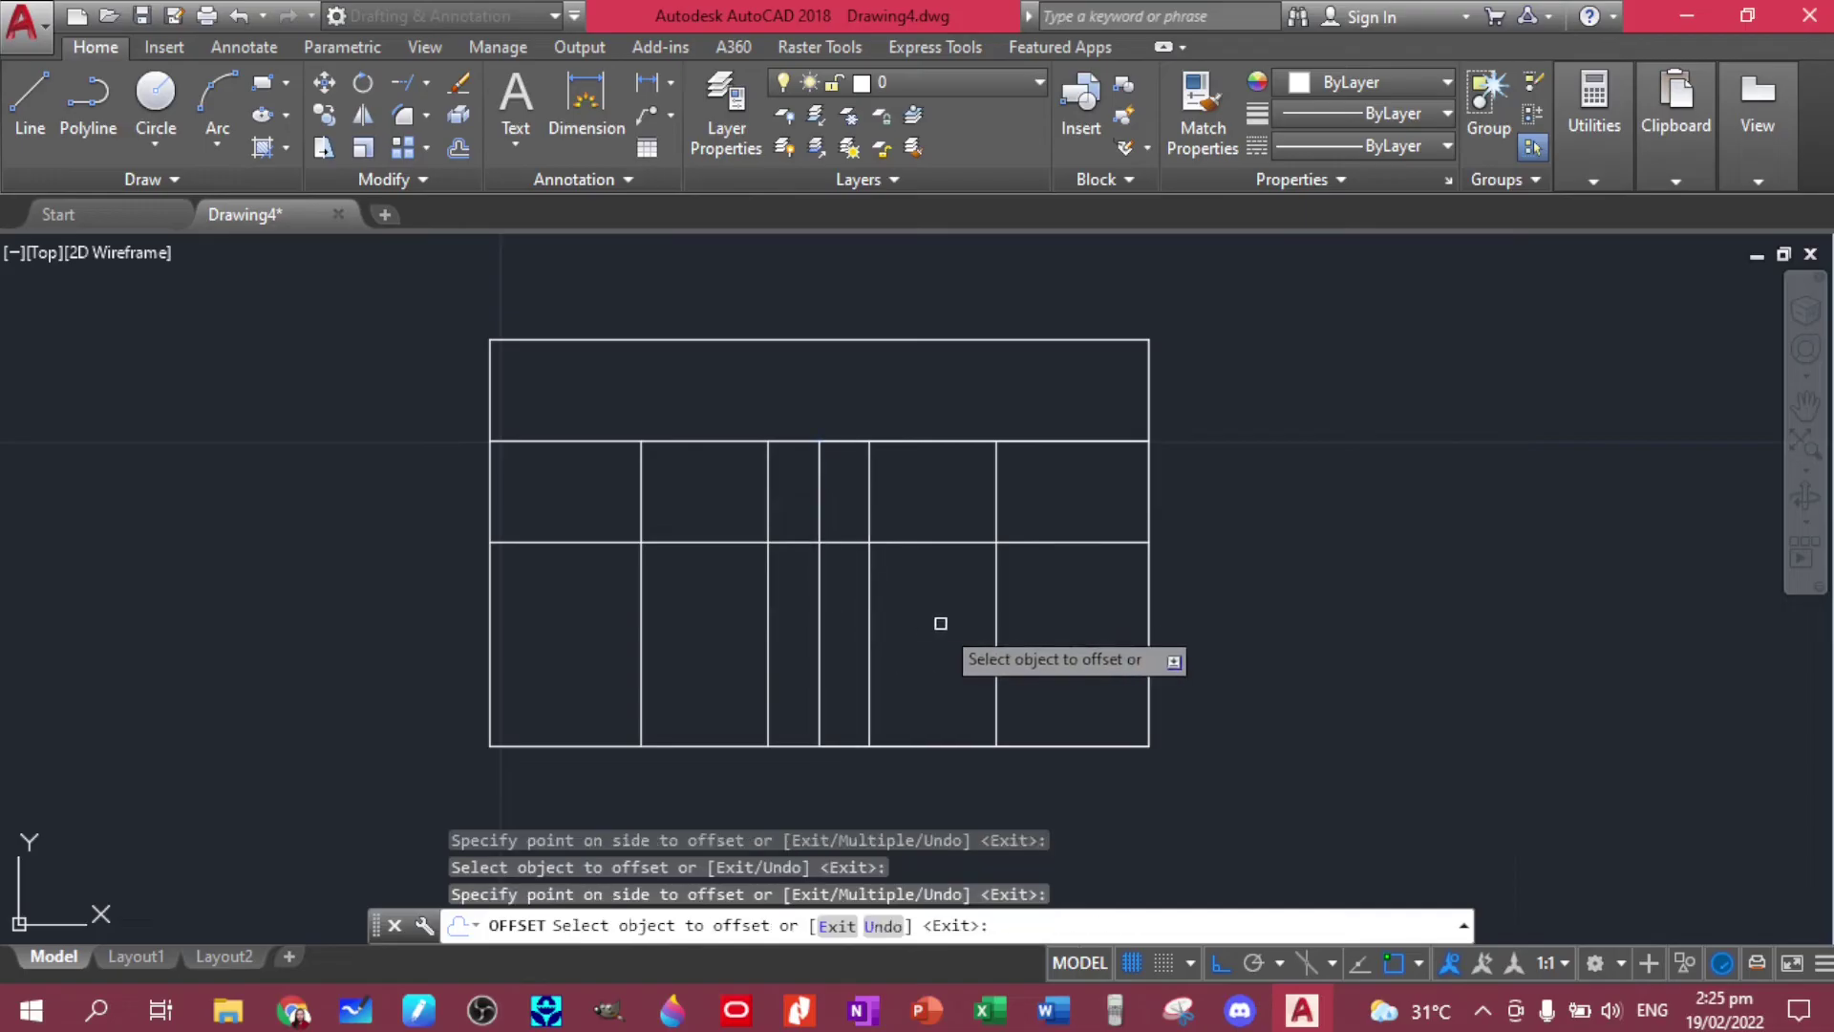
key("Escape")
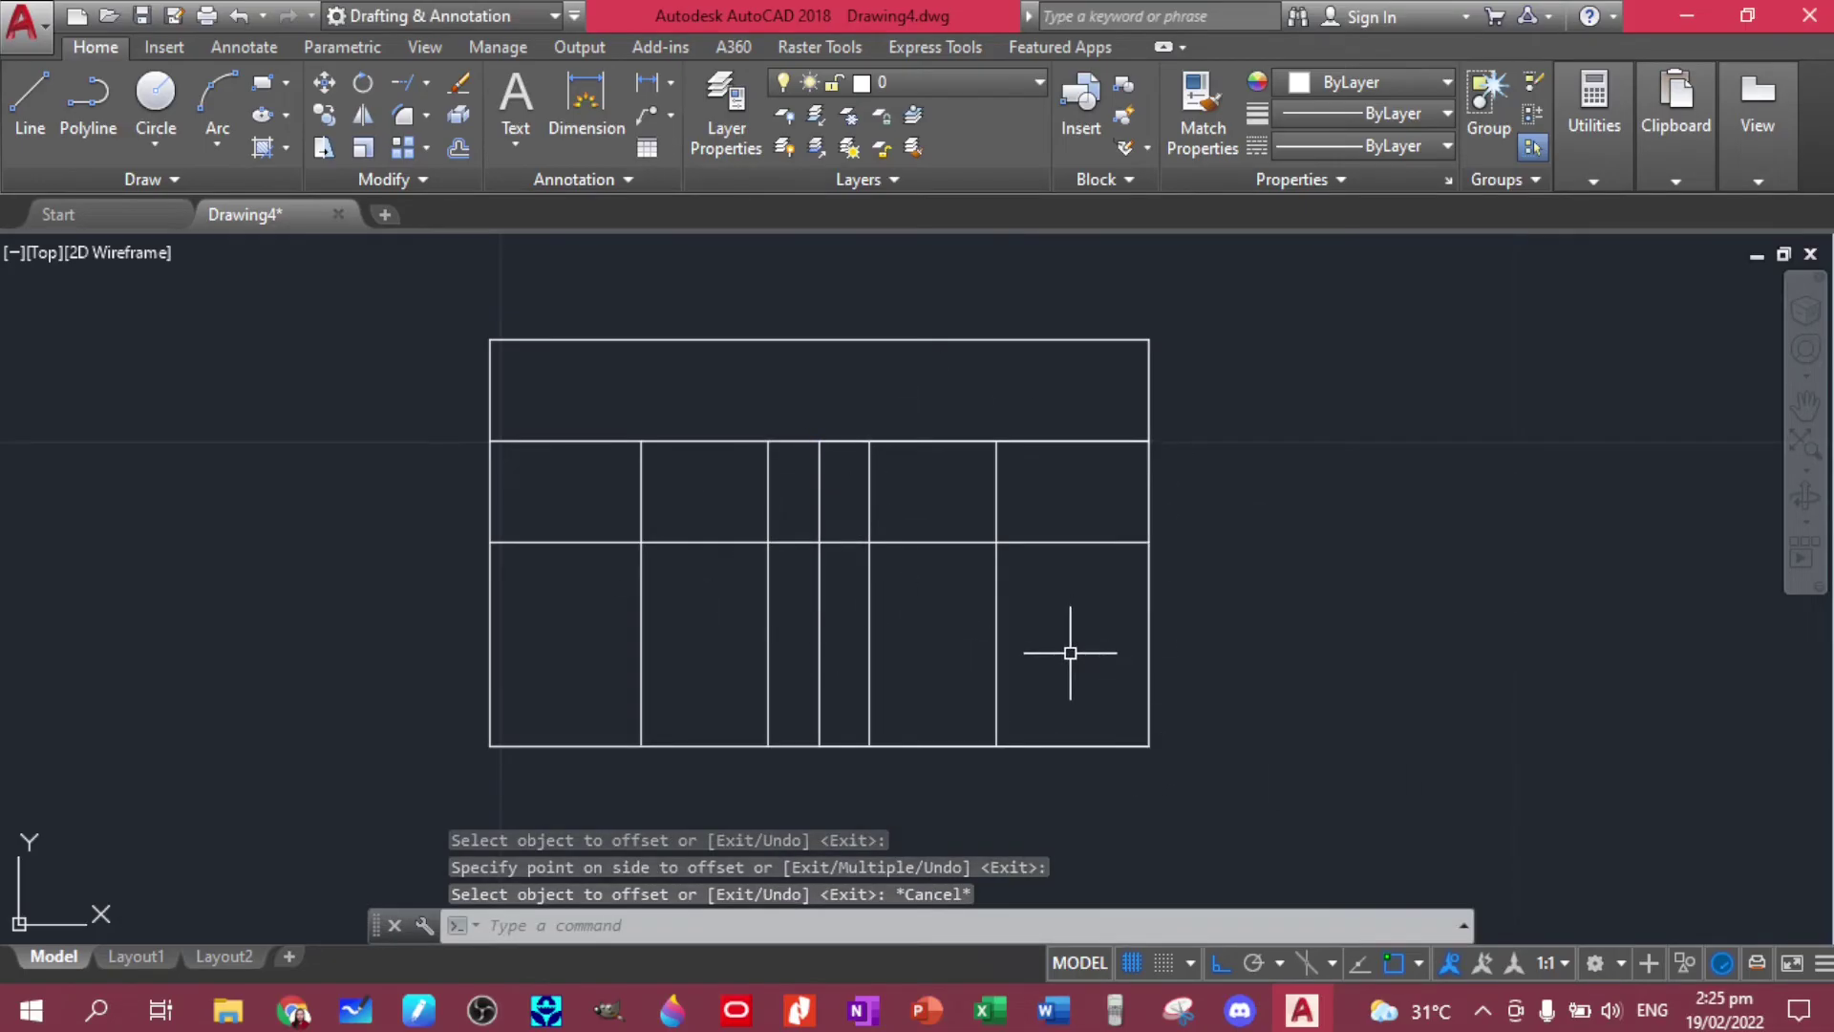
type("TR")
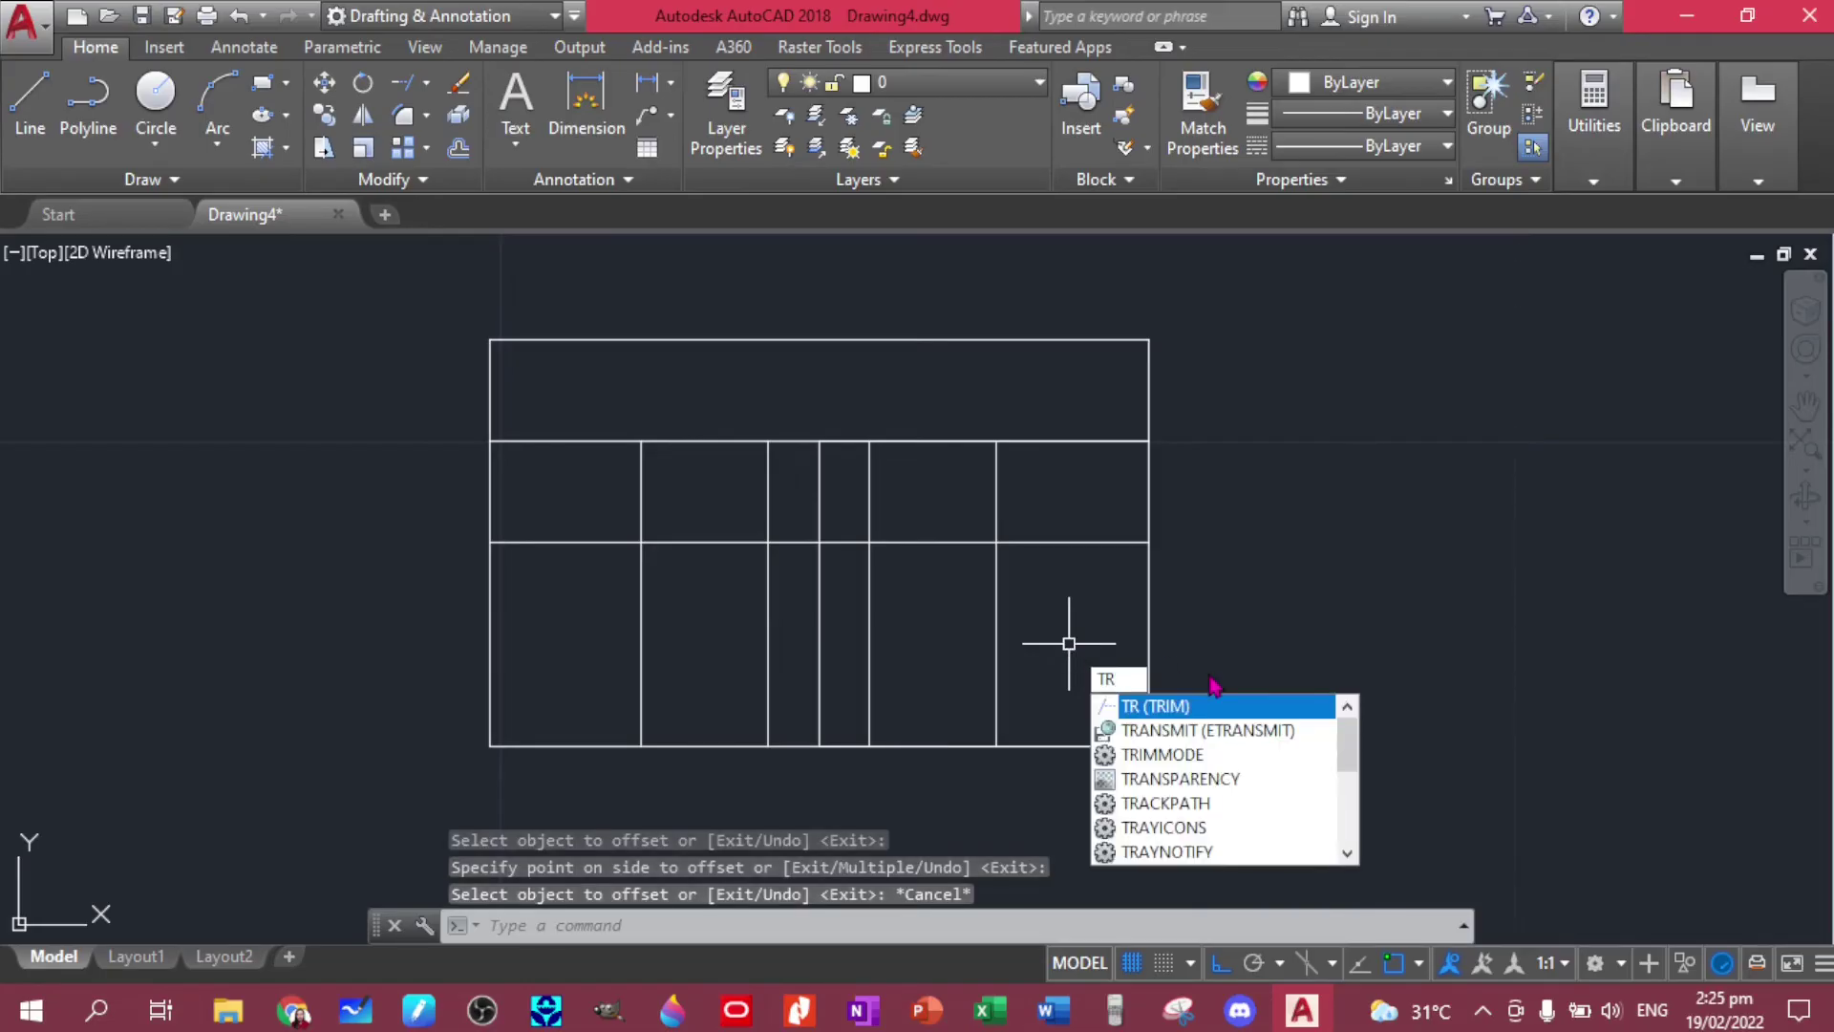
Trim the excess horizontal and vertical construction pieces around the slot.
key("Return")
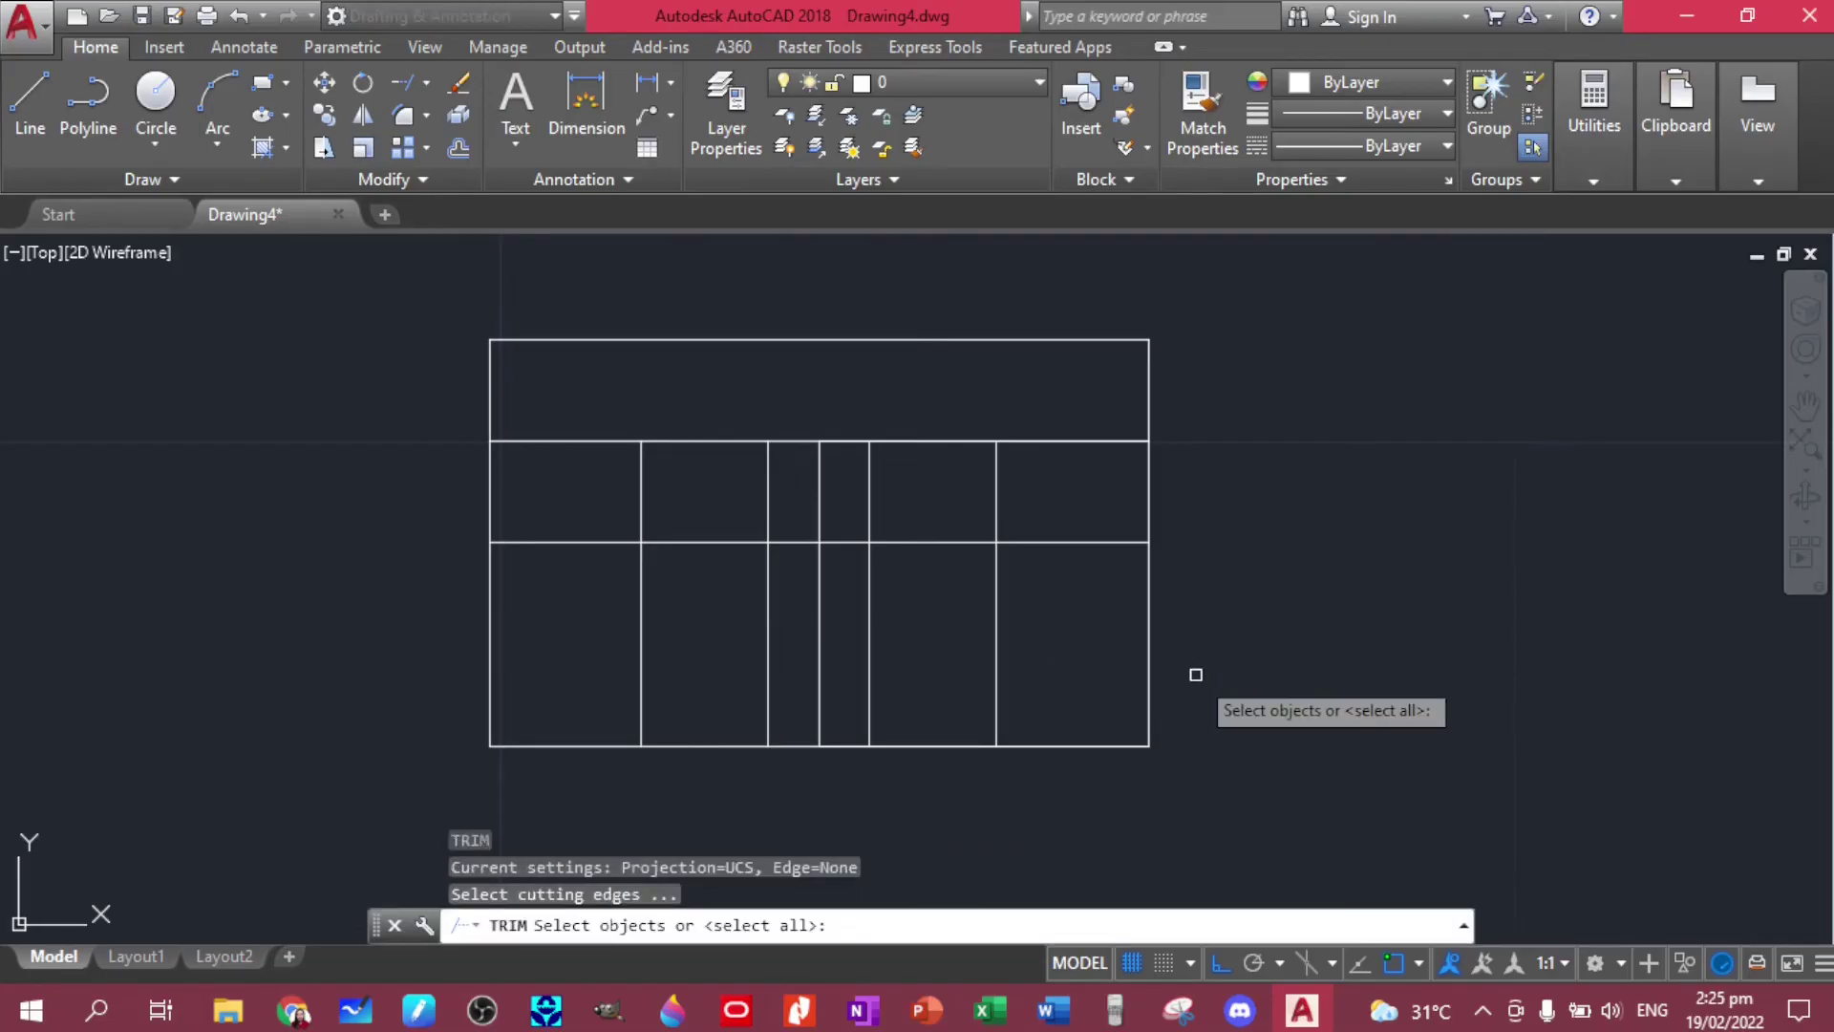
key("Return")
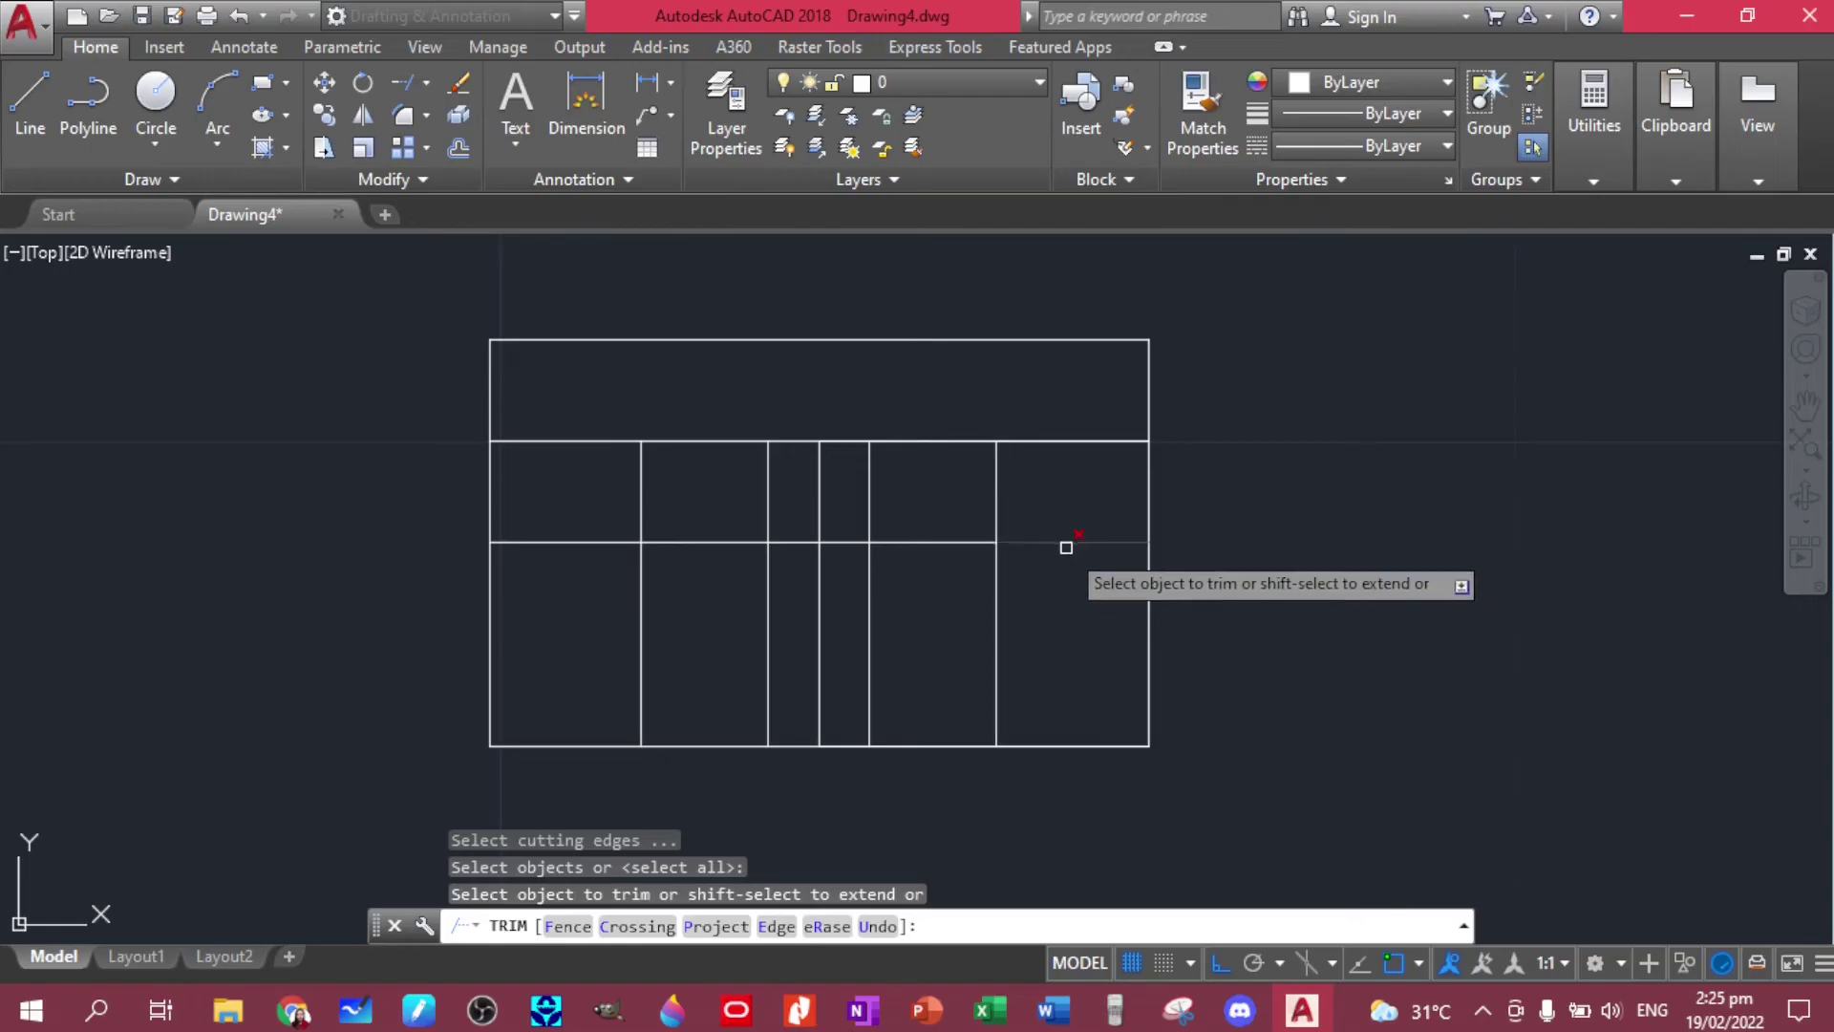
left_click(1065, 542)
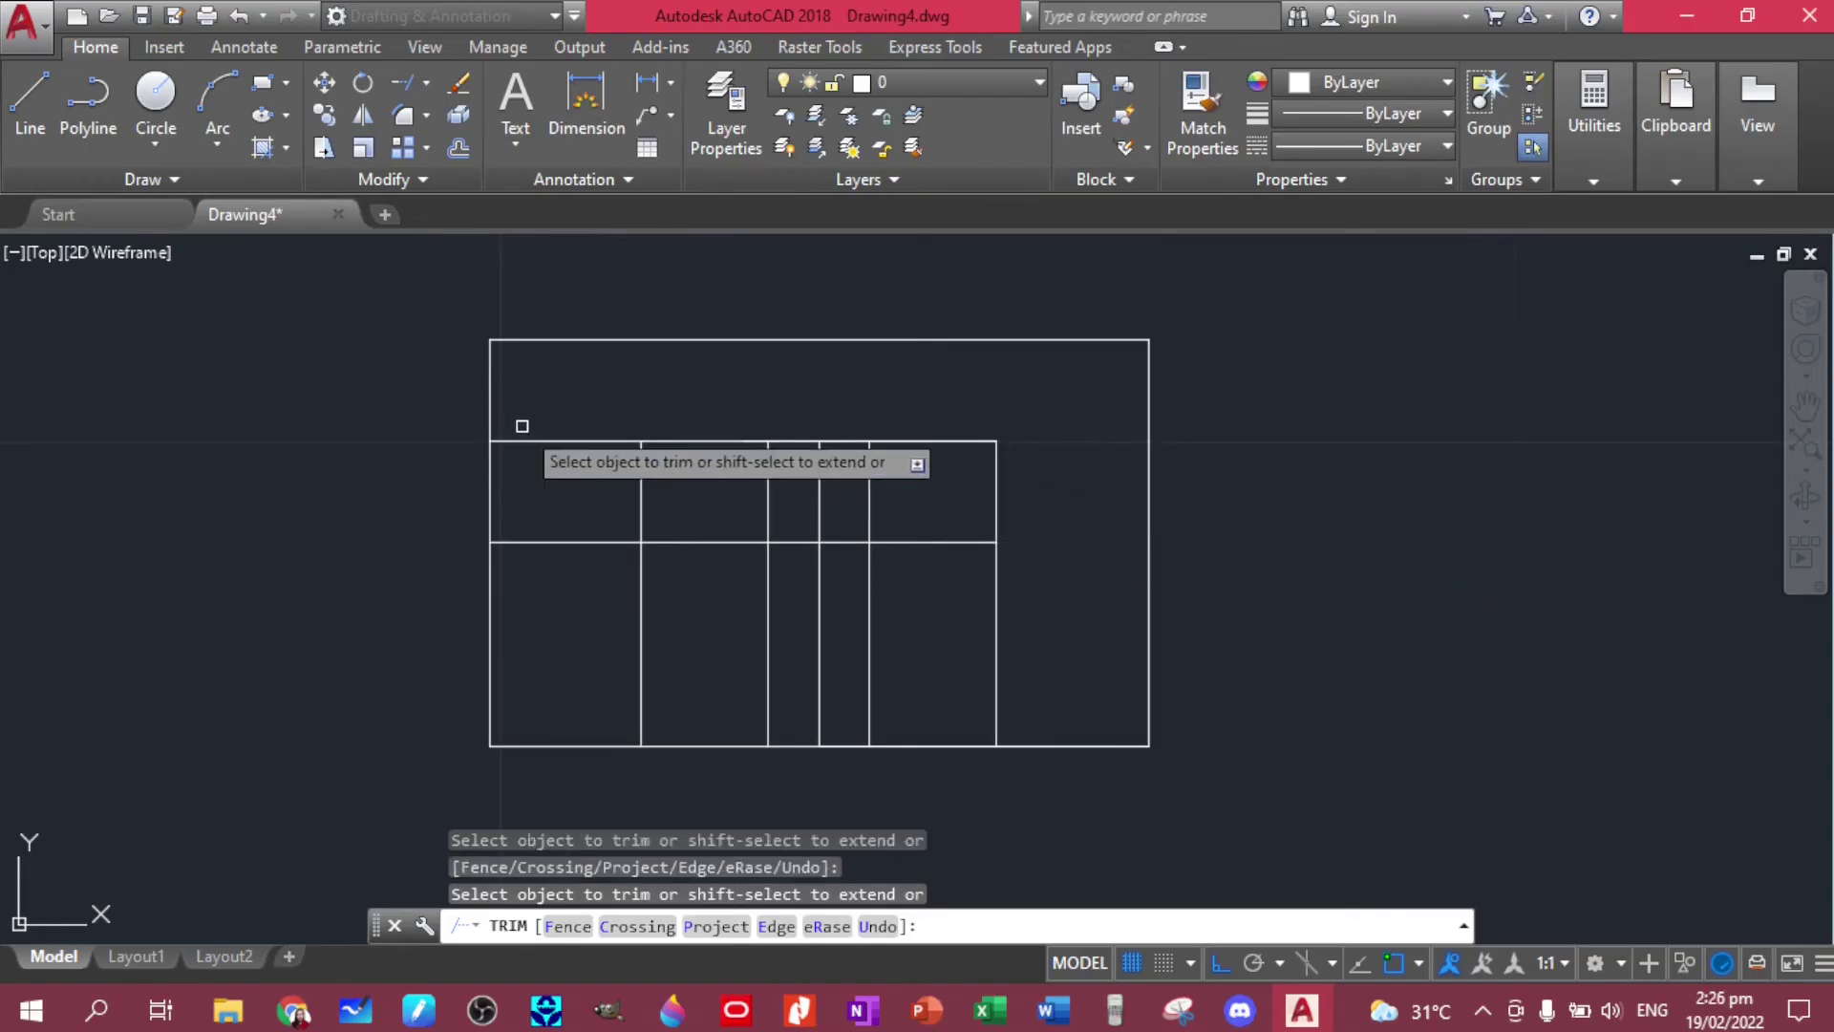
mouse_move(571, 610)
left_mouse_down()
mouse_move(533, 415)
mouse_move(611, 515)
left_mouse_up()
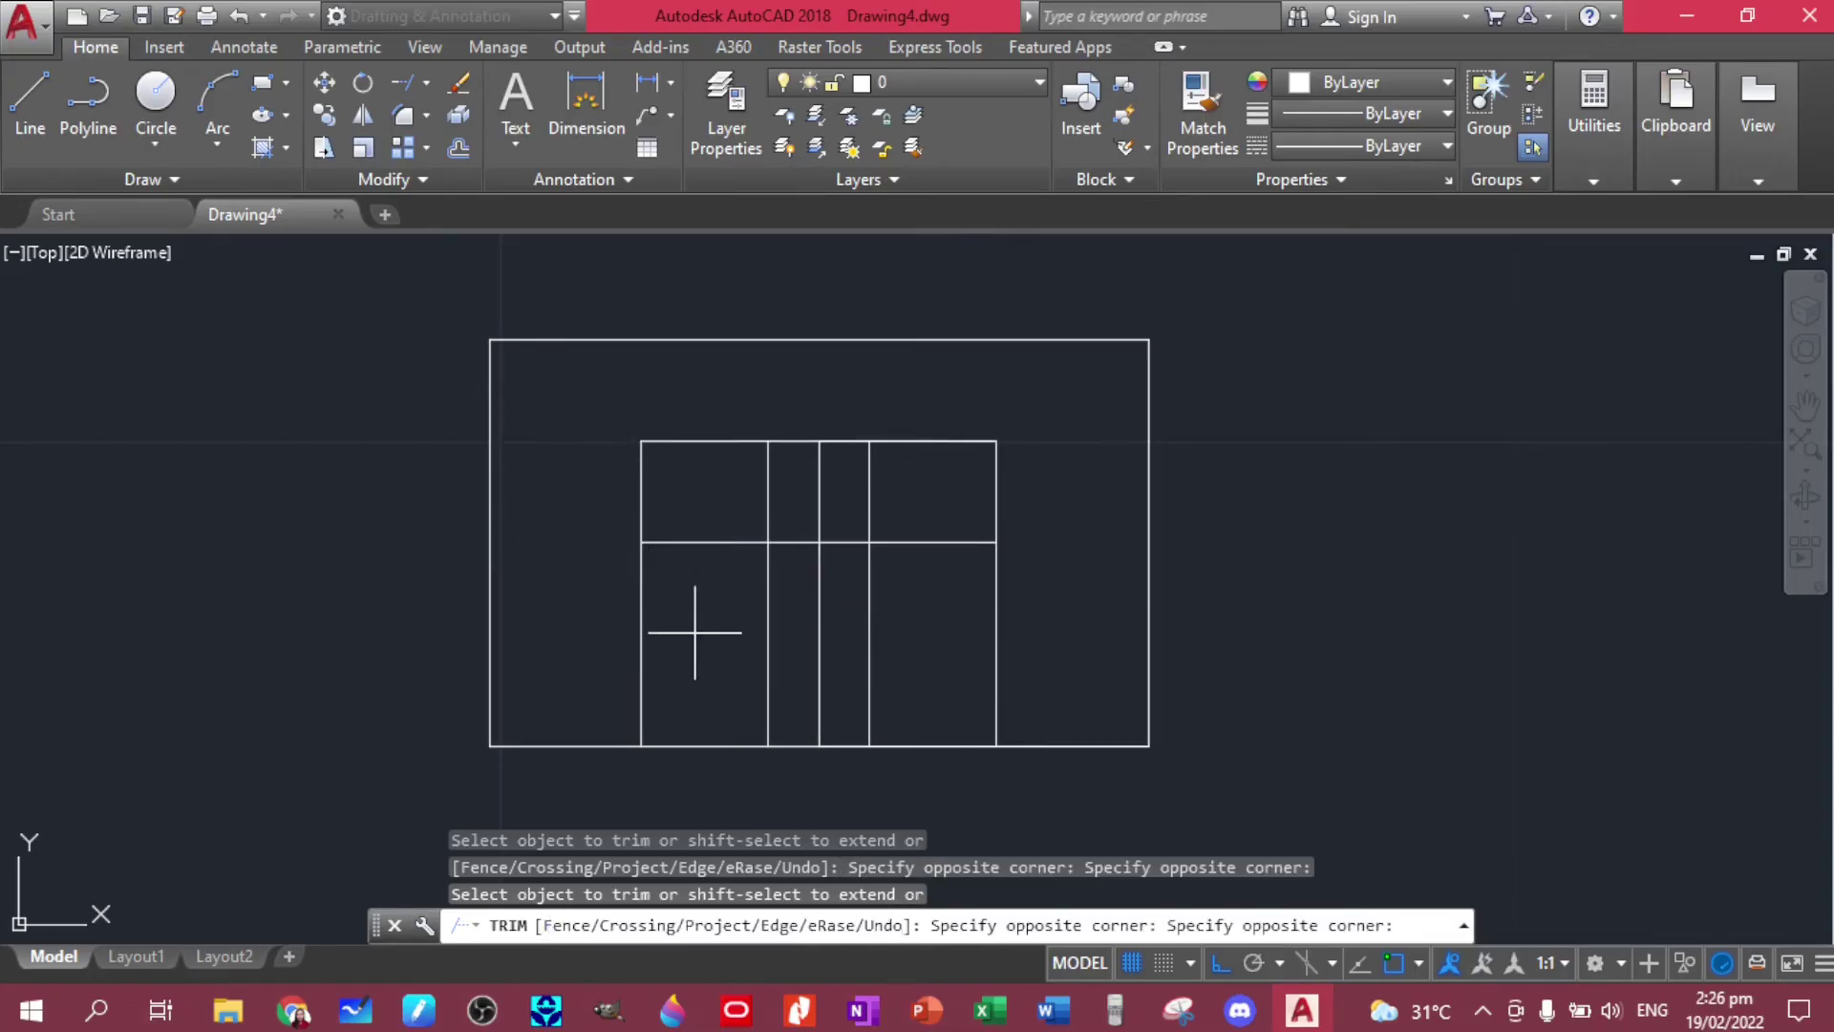
left_click_drag(696, 636, 608, 616)
left_click_drag(1069, 614, 957, 622)
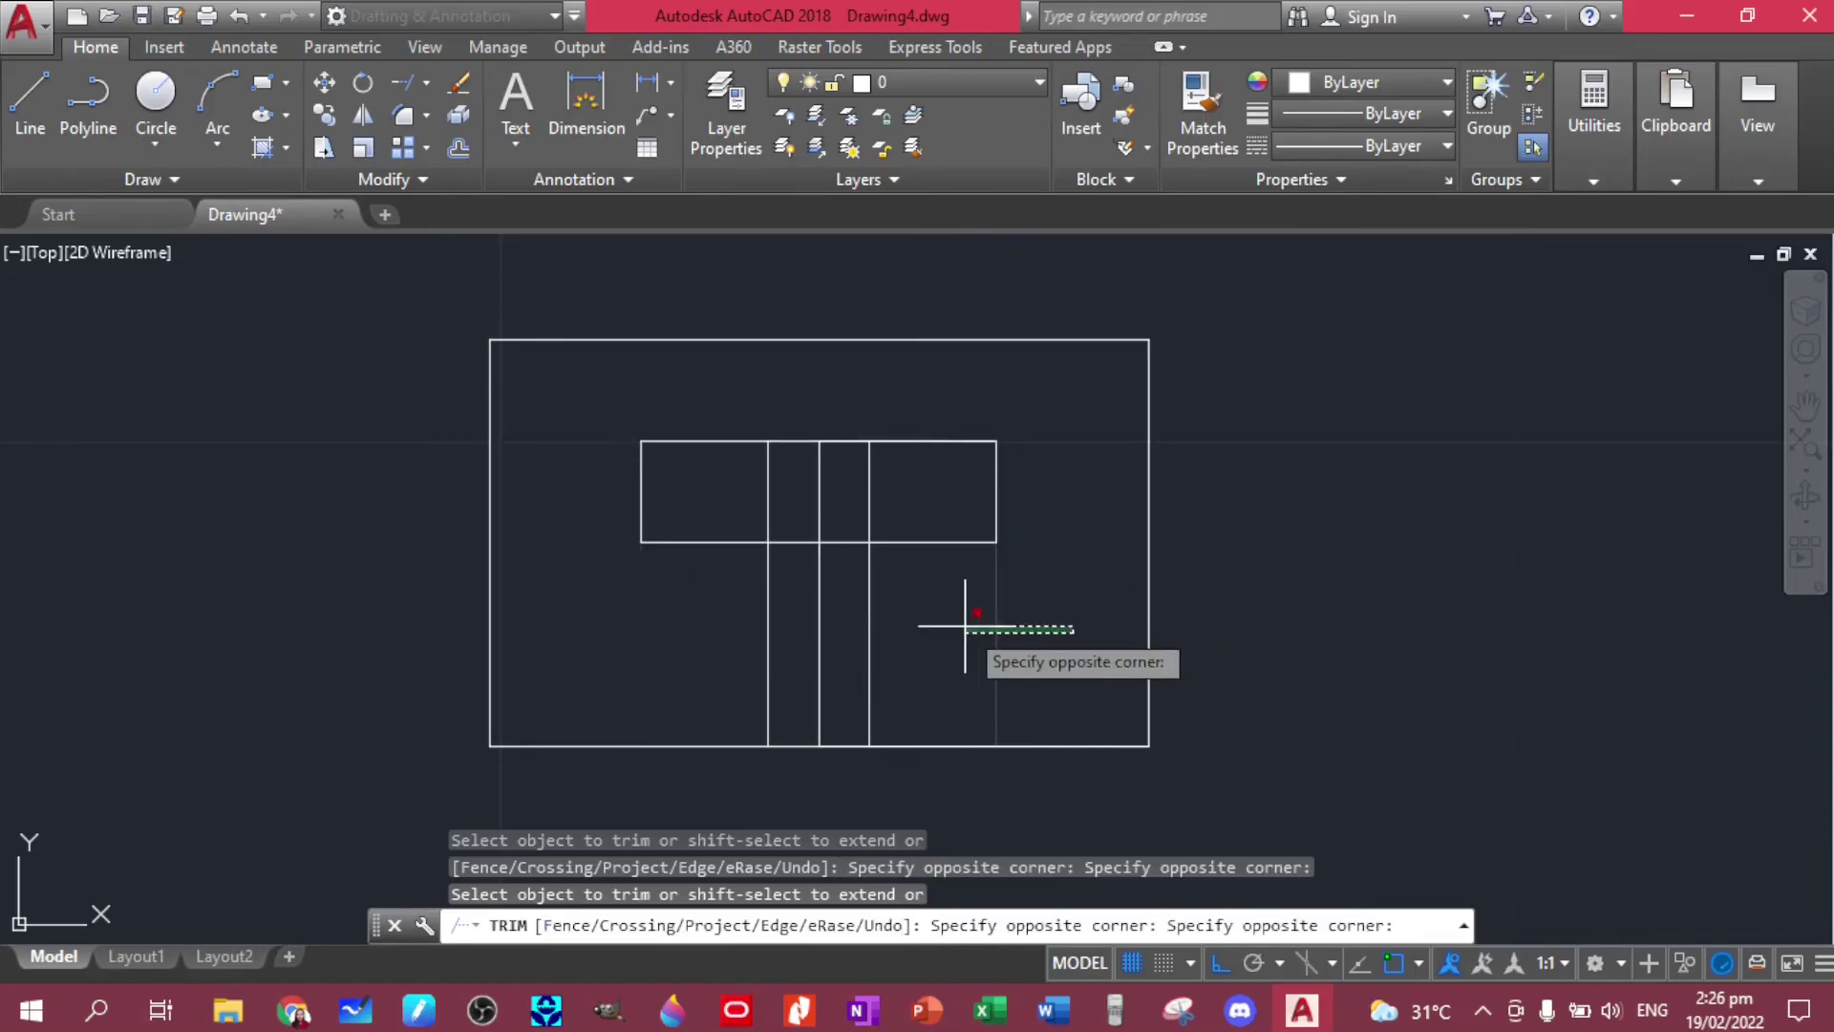
left_click_drag(964, 487, 739, 519)
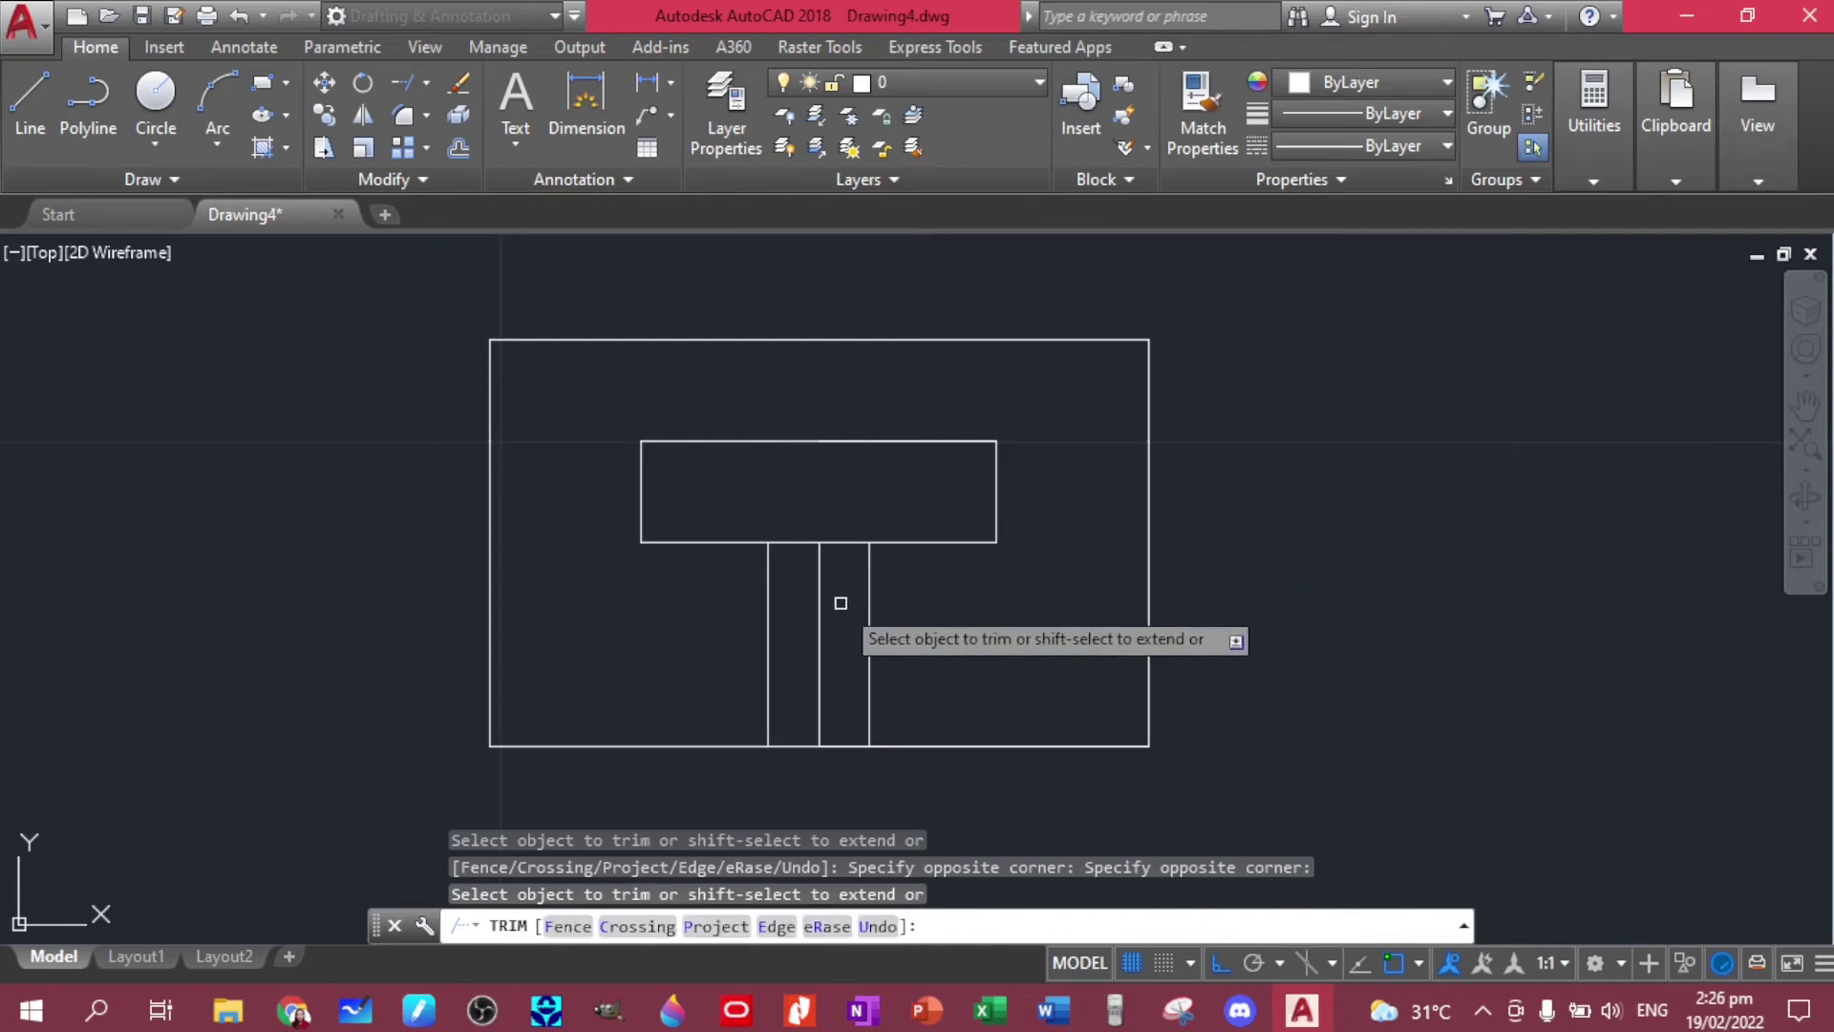
left_click(846, 544)
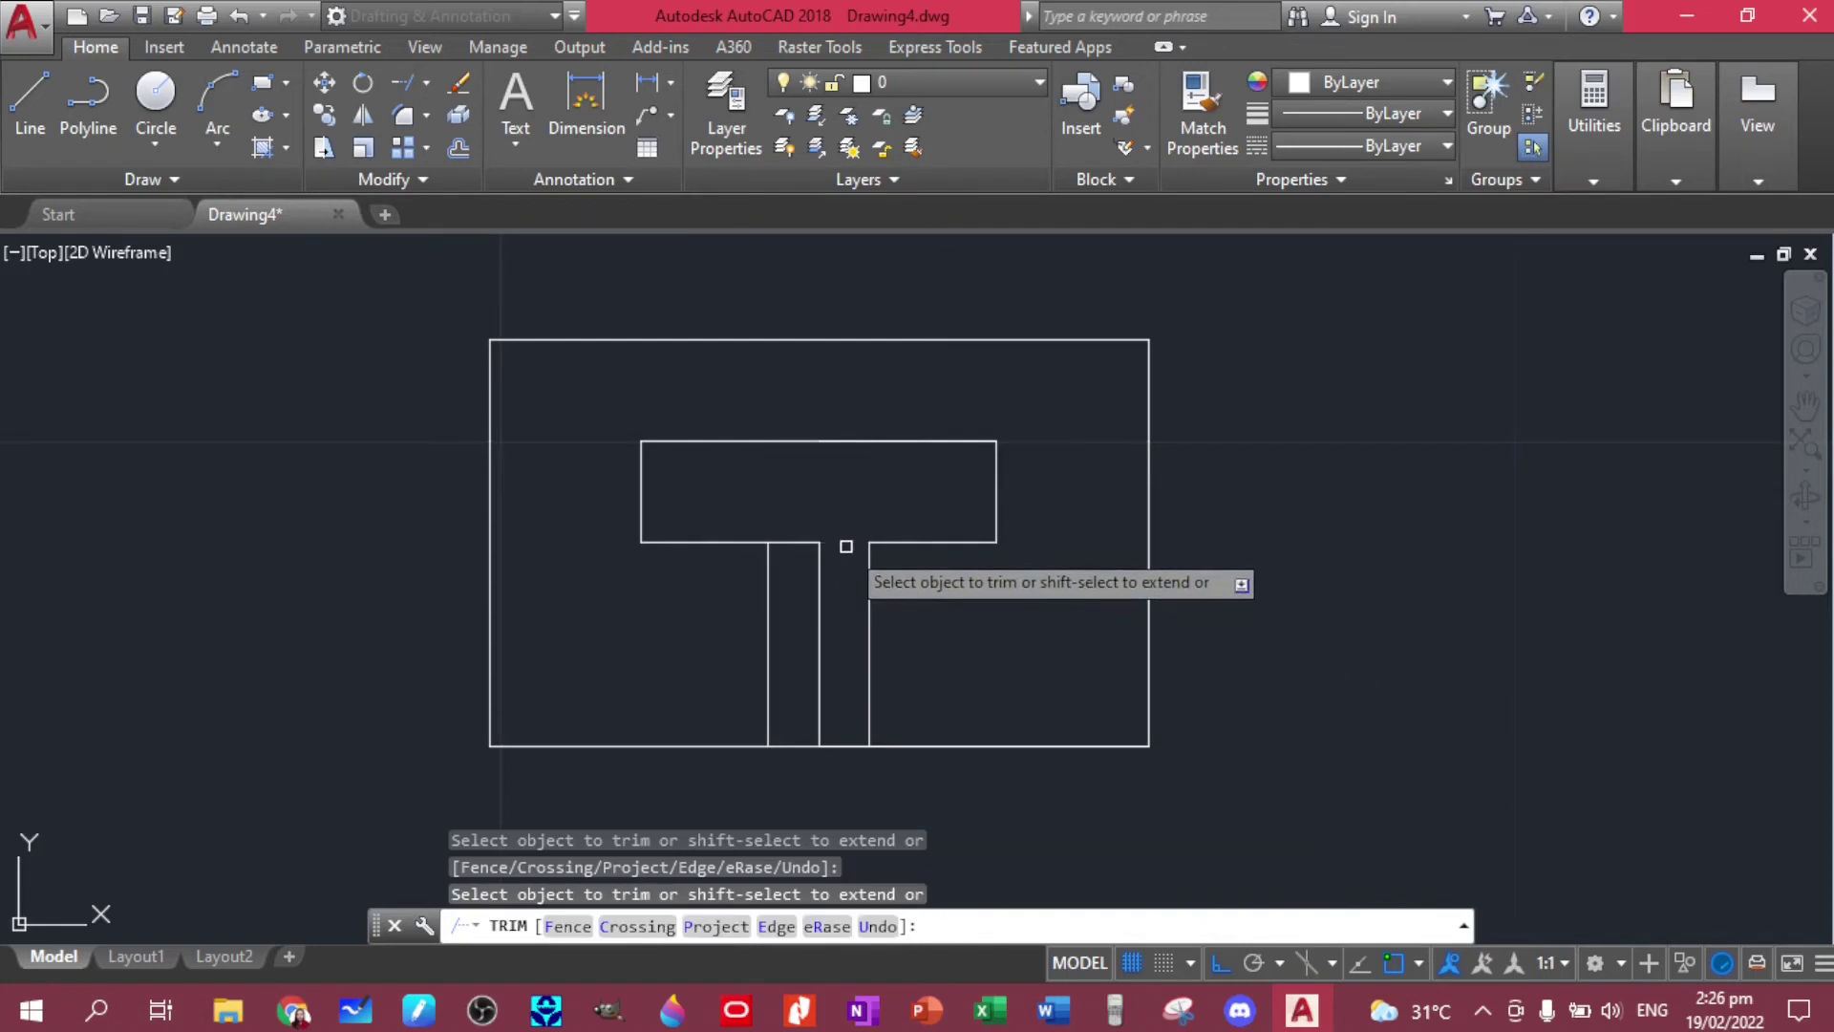
left_click(790, 542)
key("Escape")
left_click(821, 594)
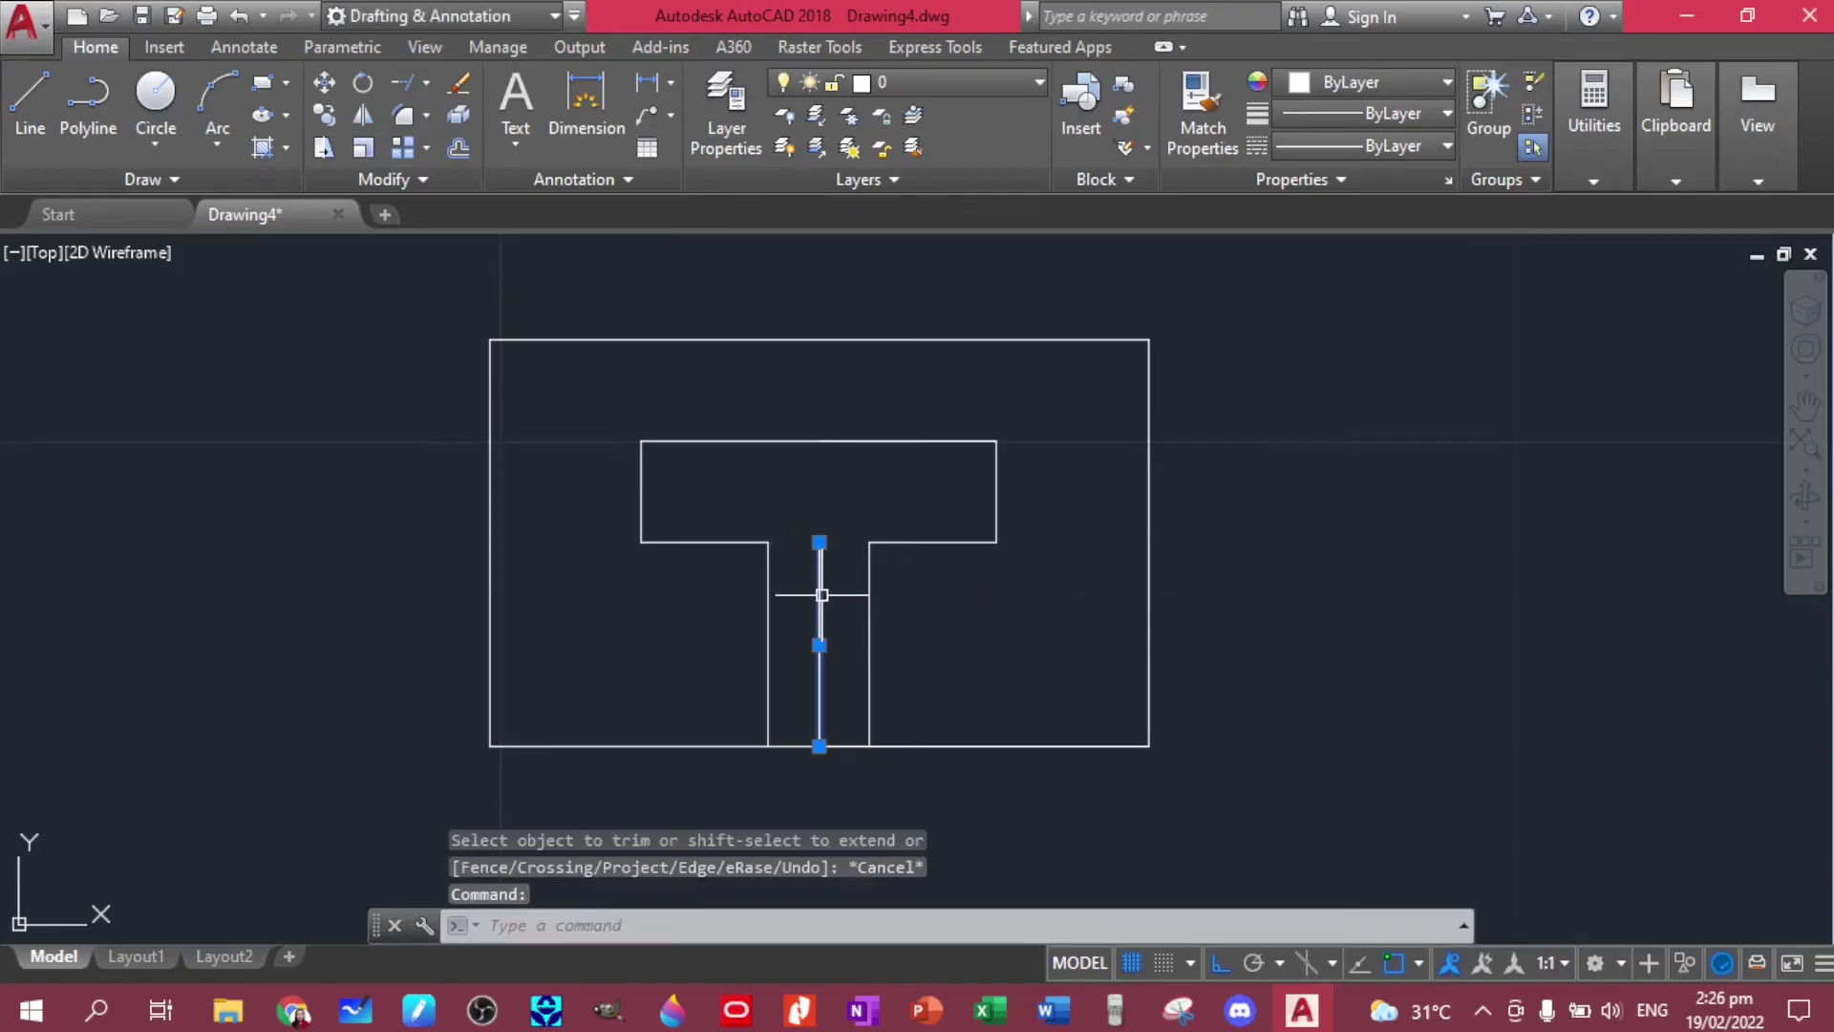
Erase the middle vertical line and trim the bottom edge beneath the slot.
key("Delete")
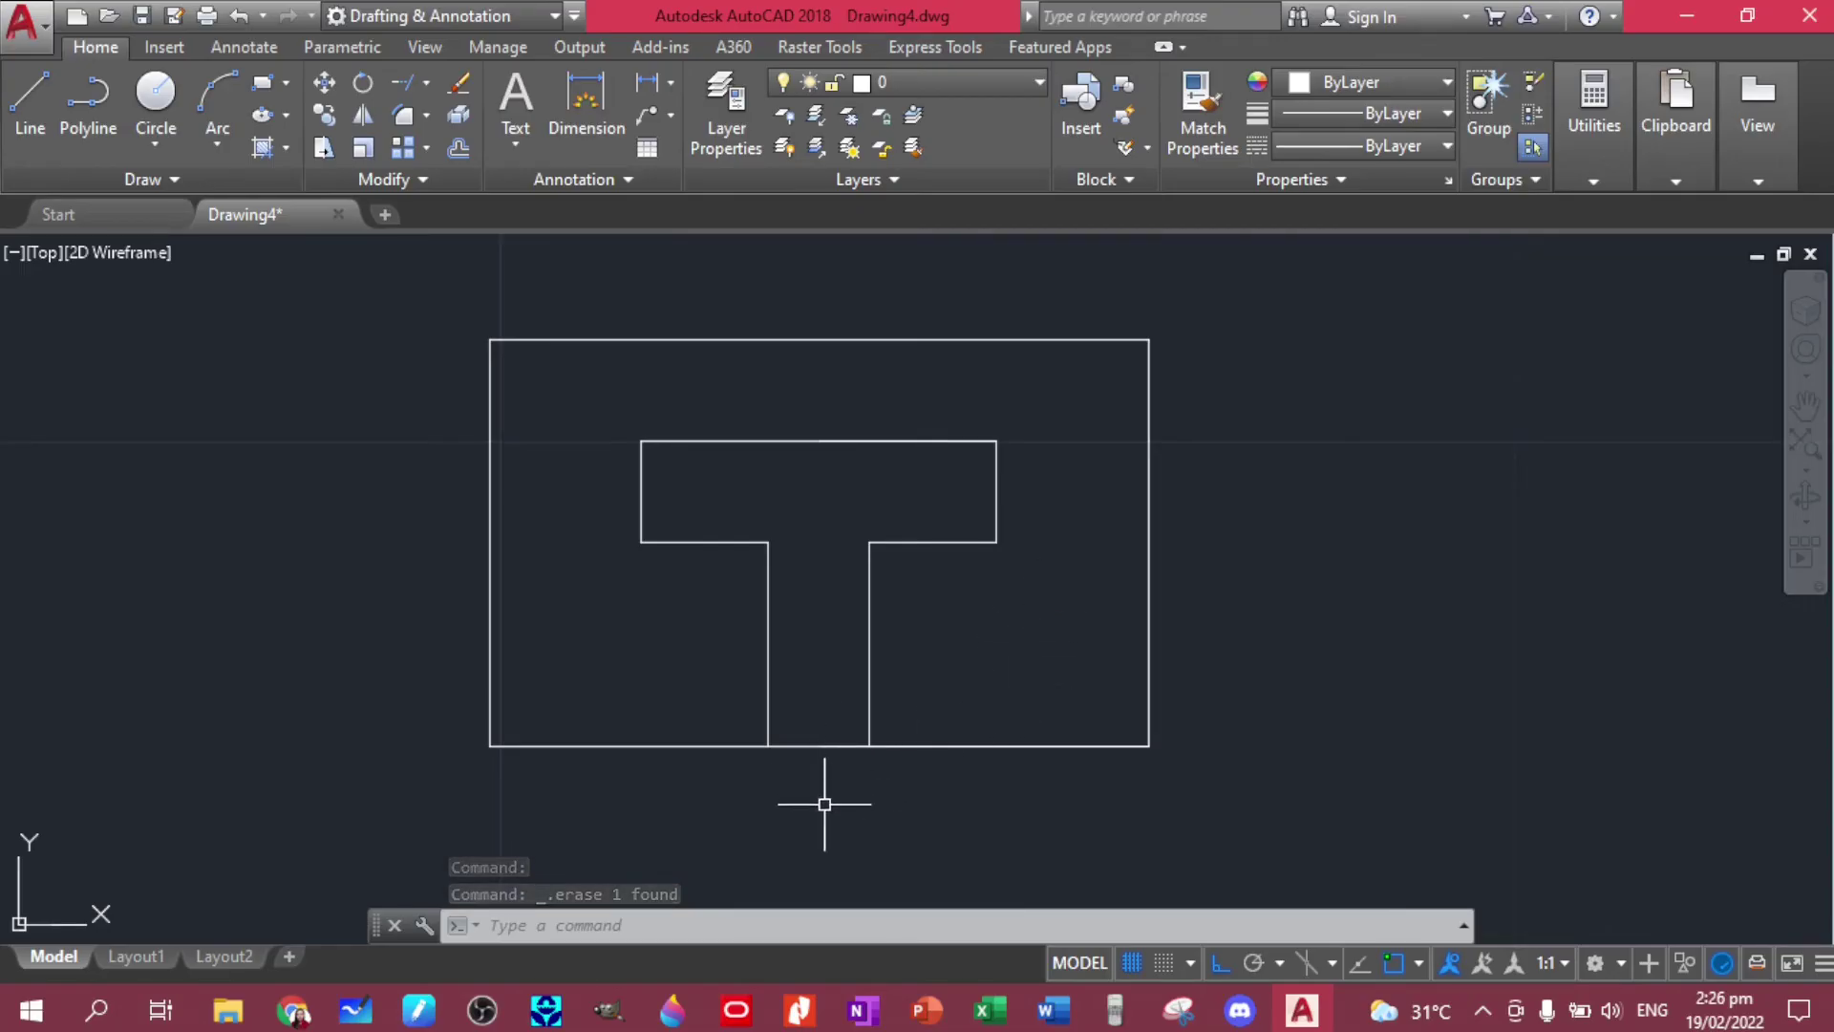
type("TR")
key("Return")
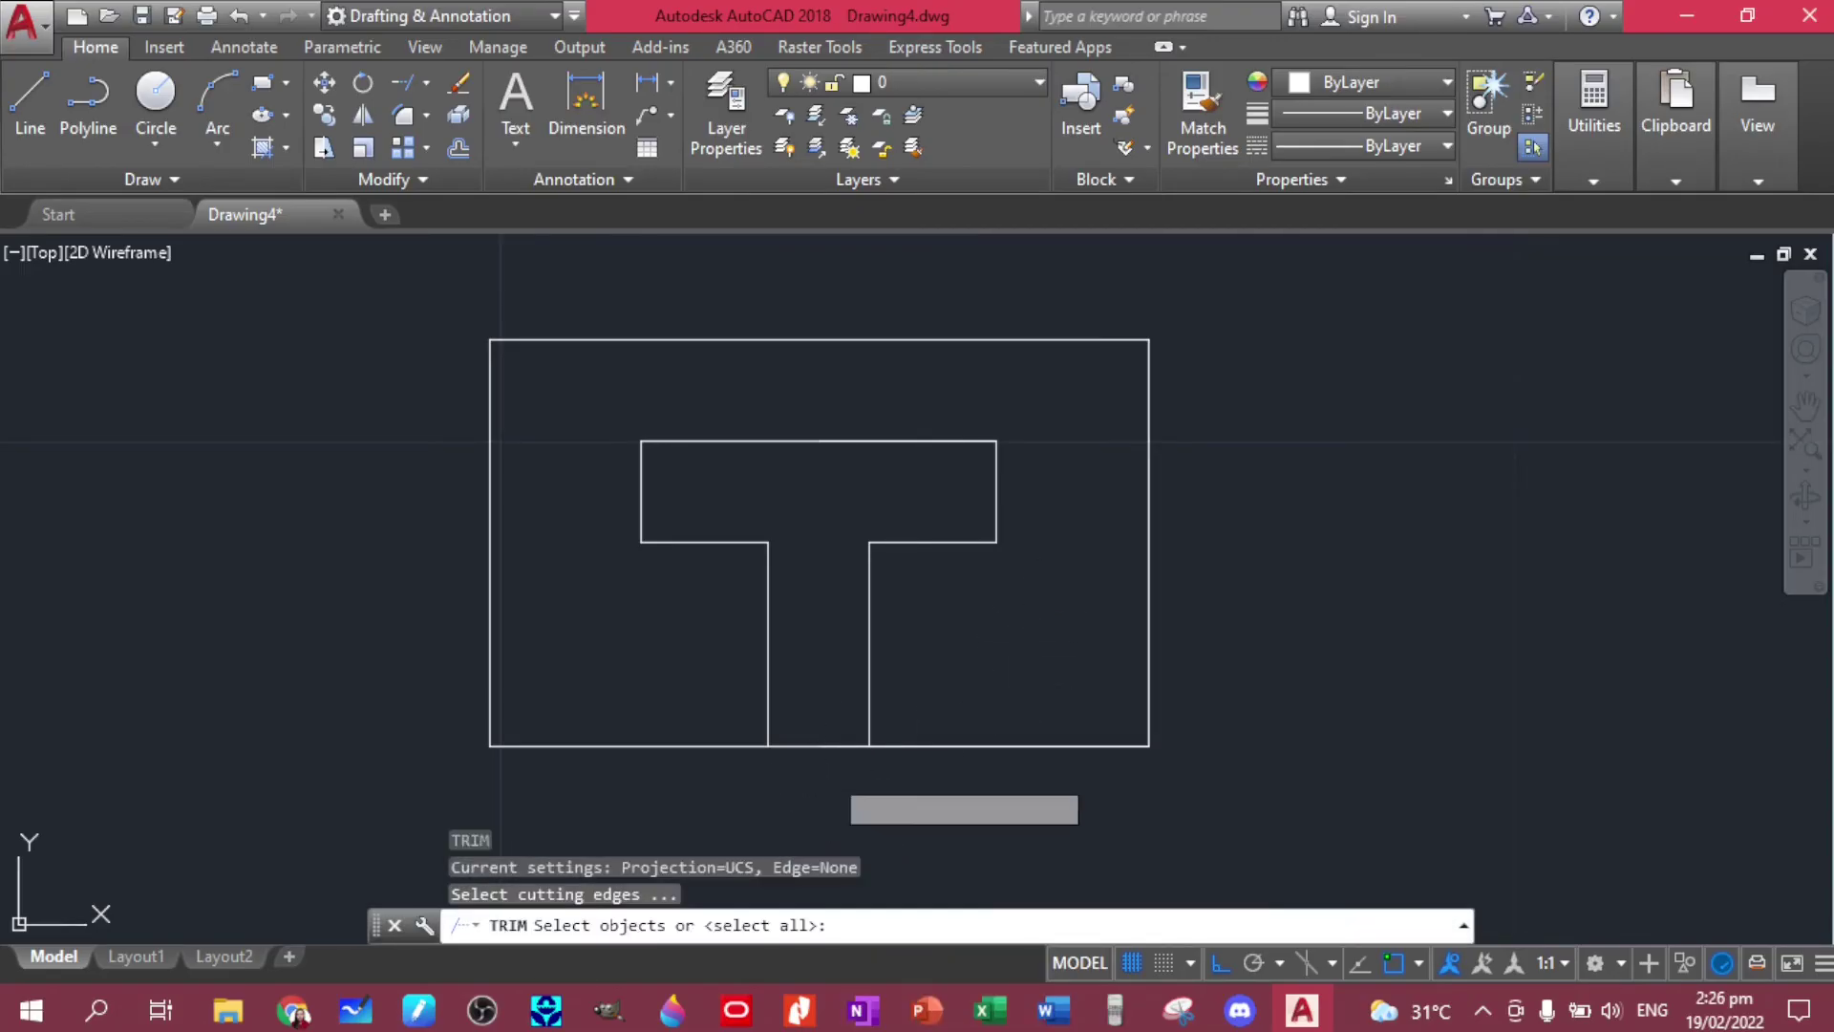
key("Return")
left_click(819, 745)
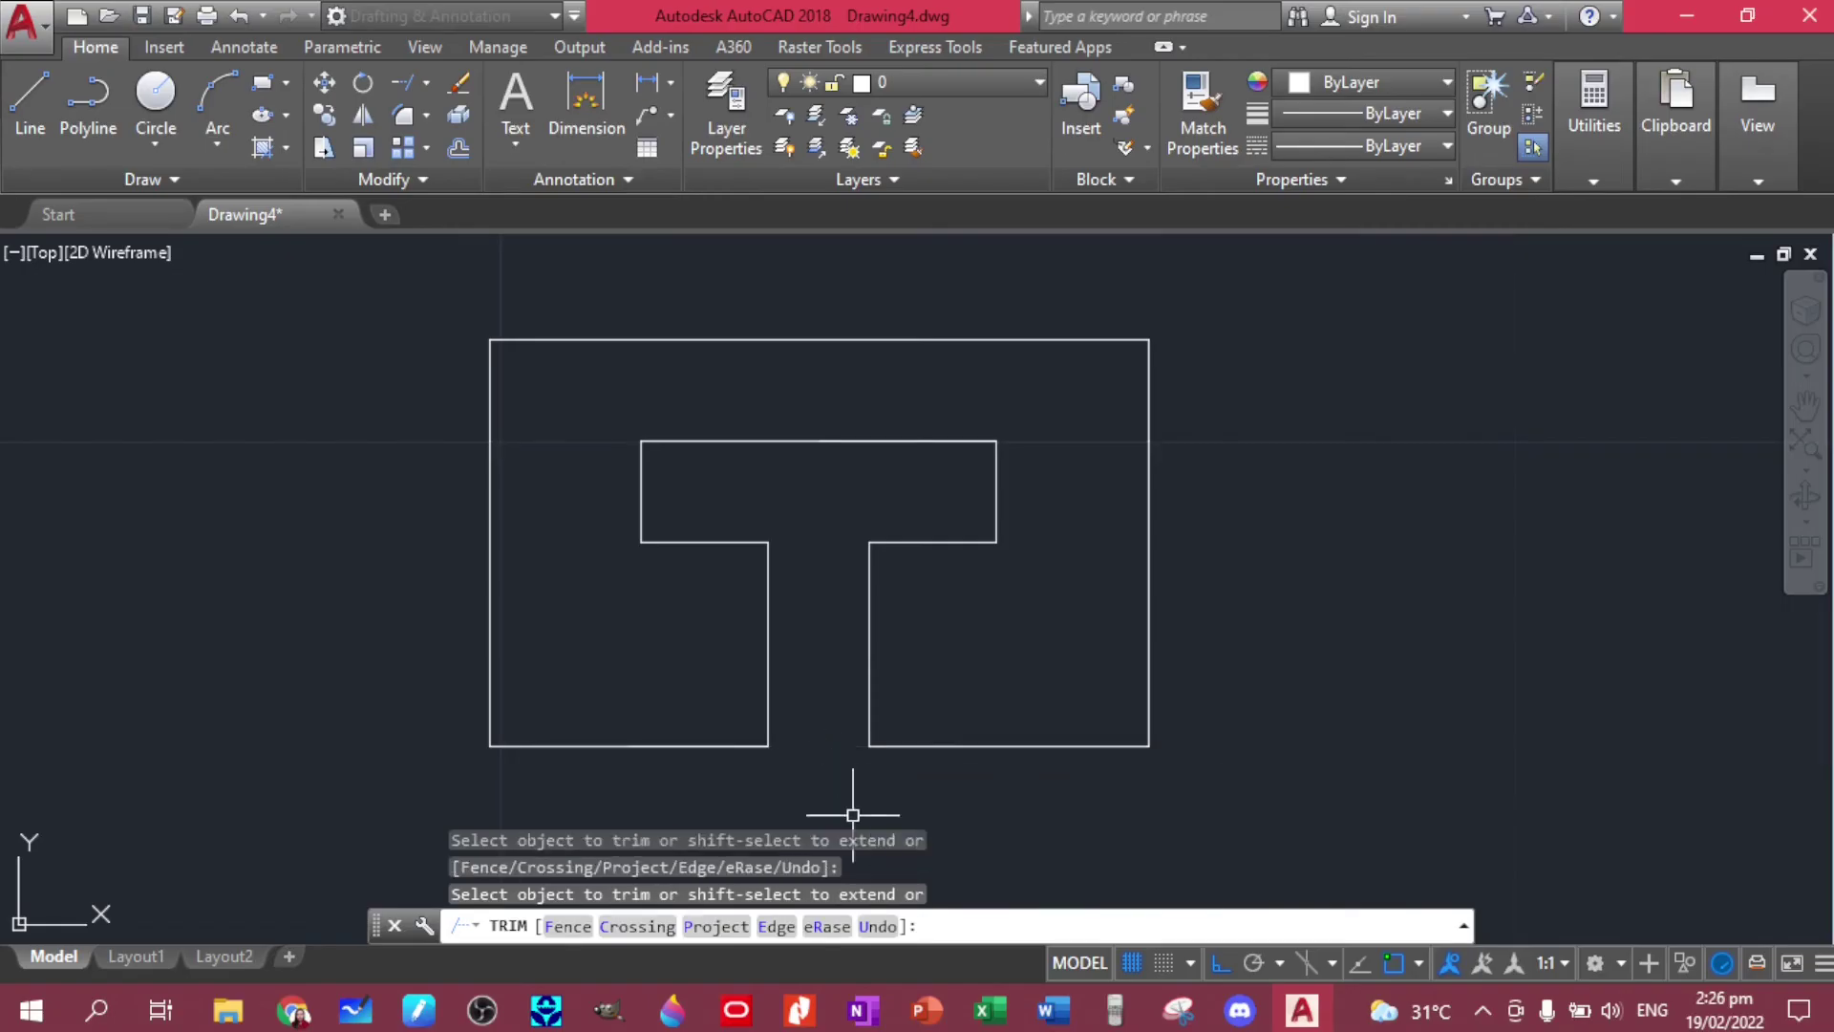
key("Escape")
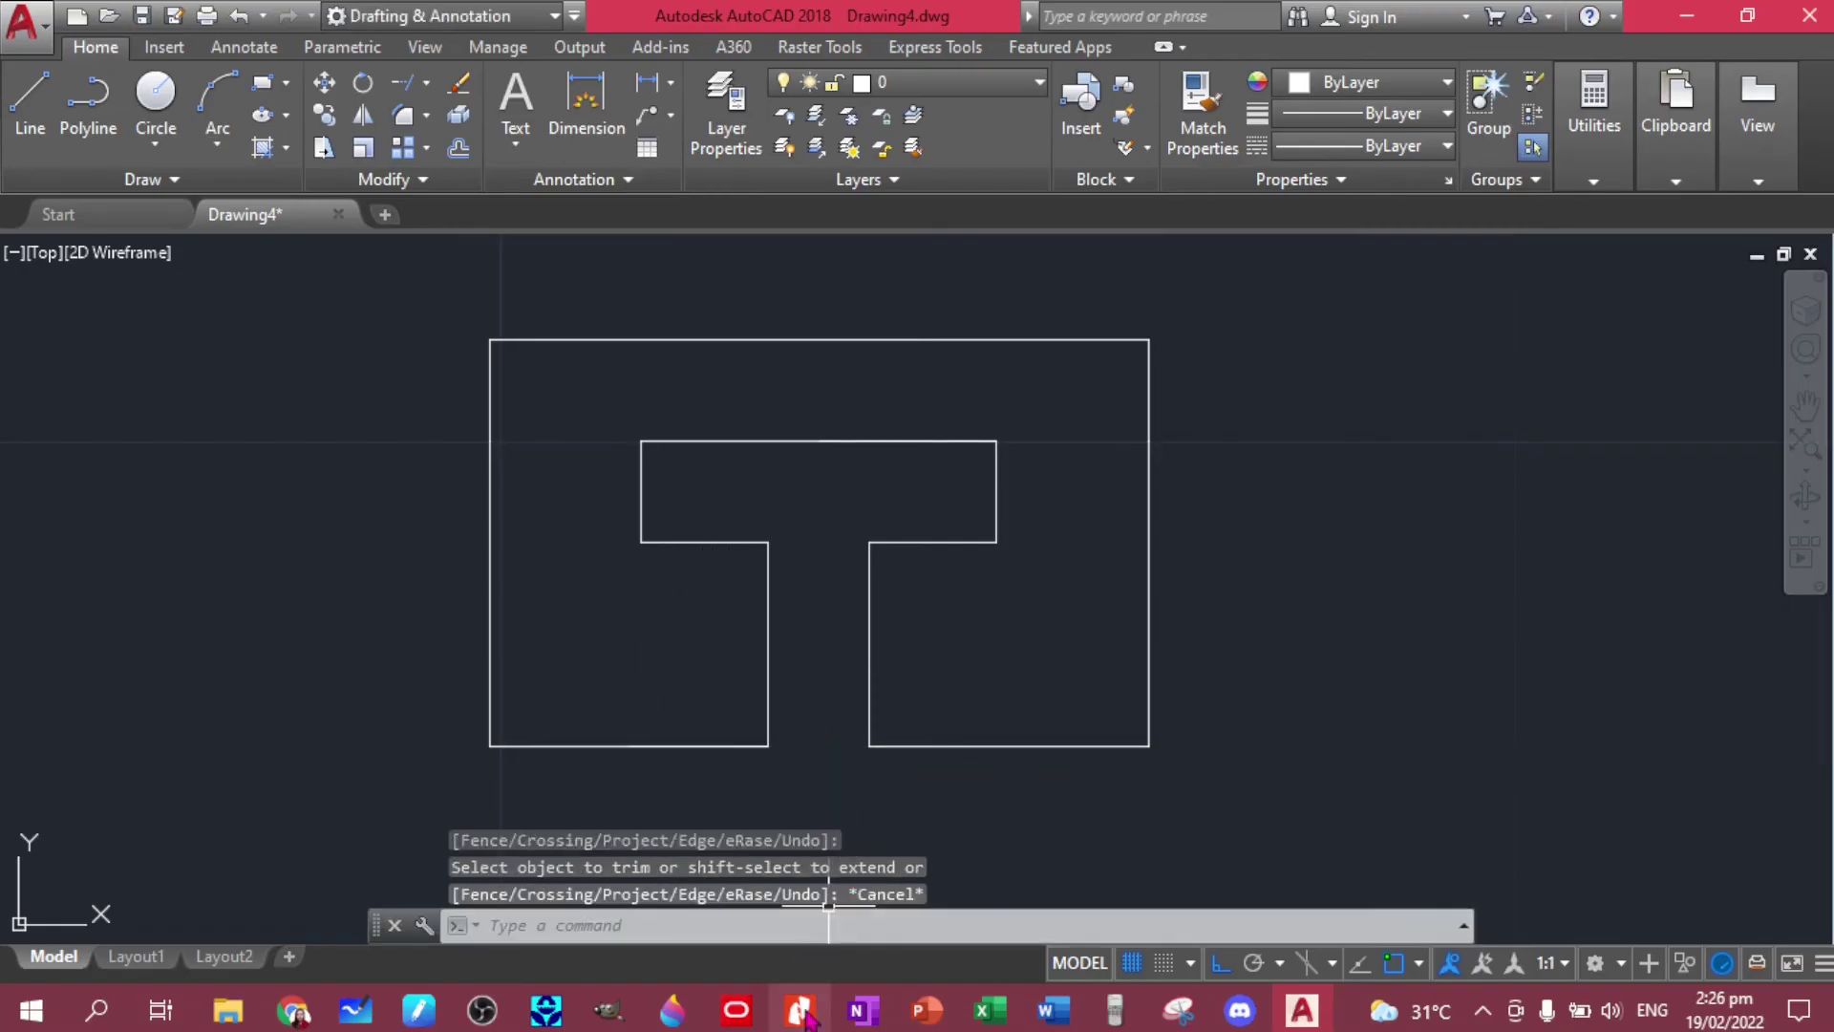
left_click(800, 1012)
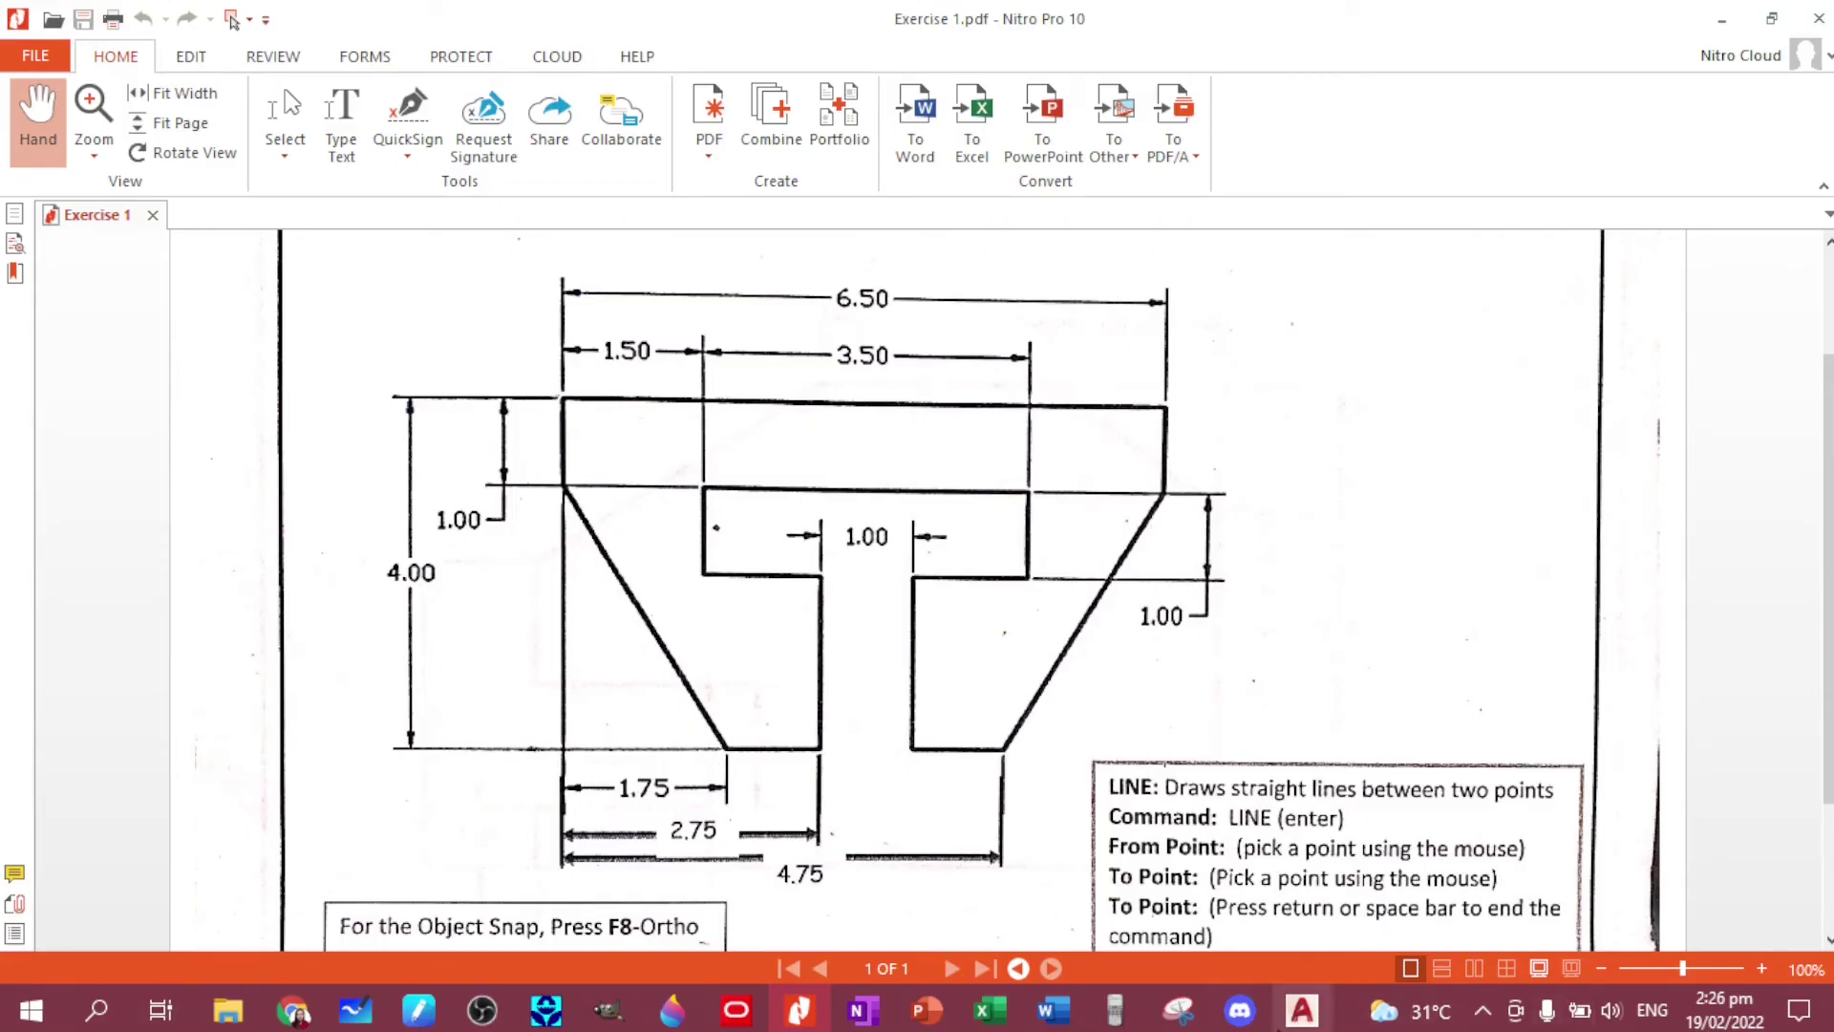
left_click(1302, 1012)
left_click(525, 663)
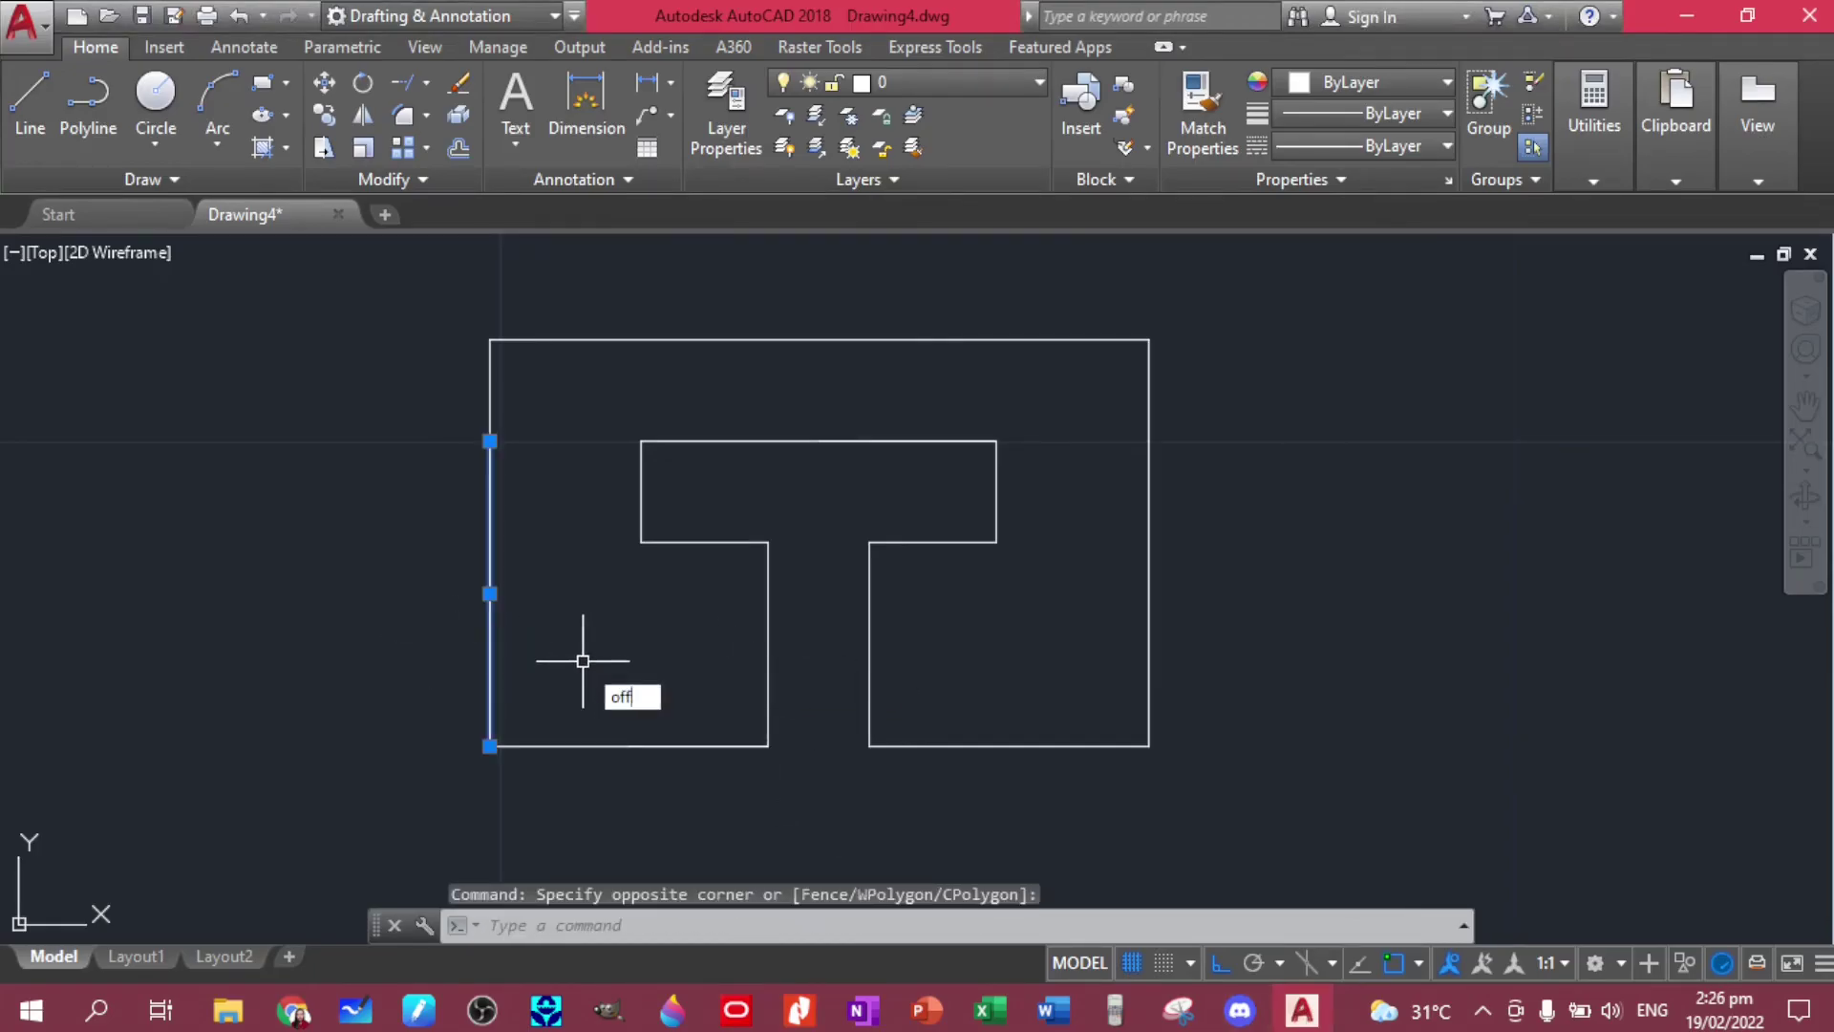
Offset the rectangle's left and right sides 1.75 inward.
key("Return")
type("1.75")
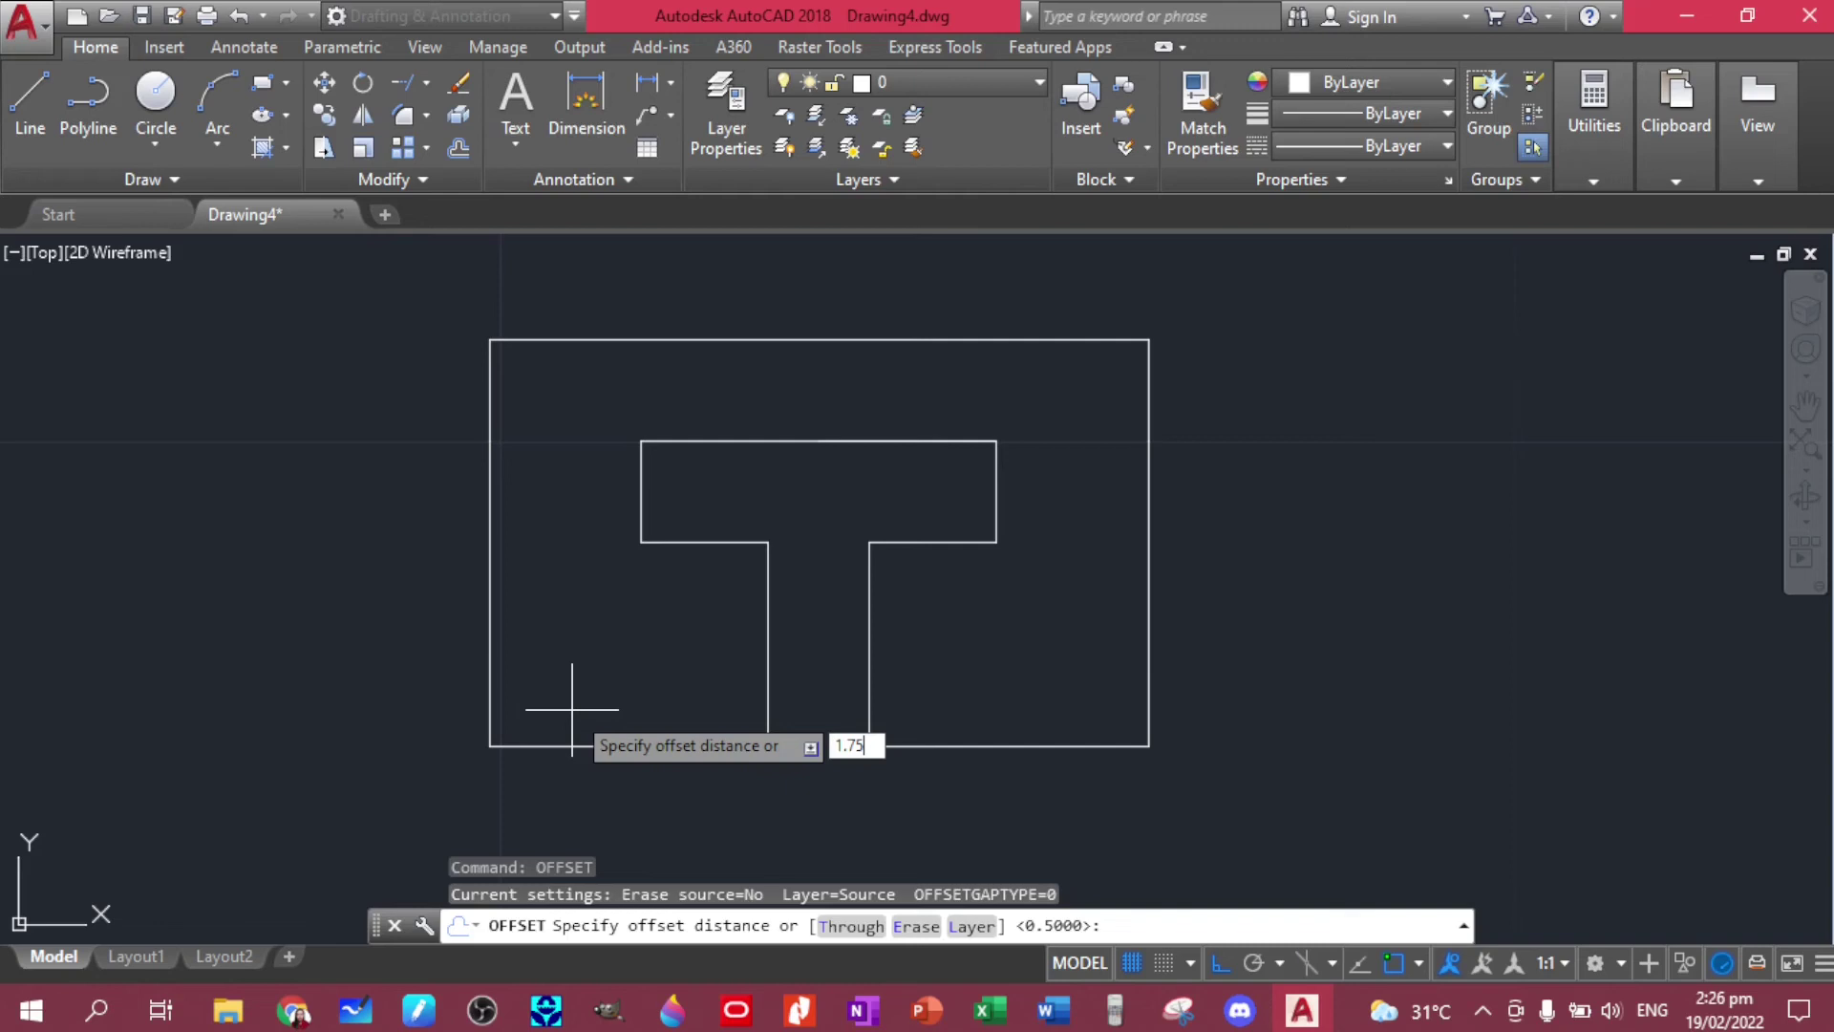
key("Return")
left_click(492, 674)
left_click(674, 653)
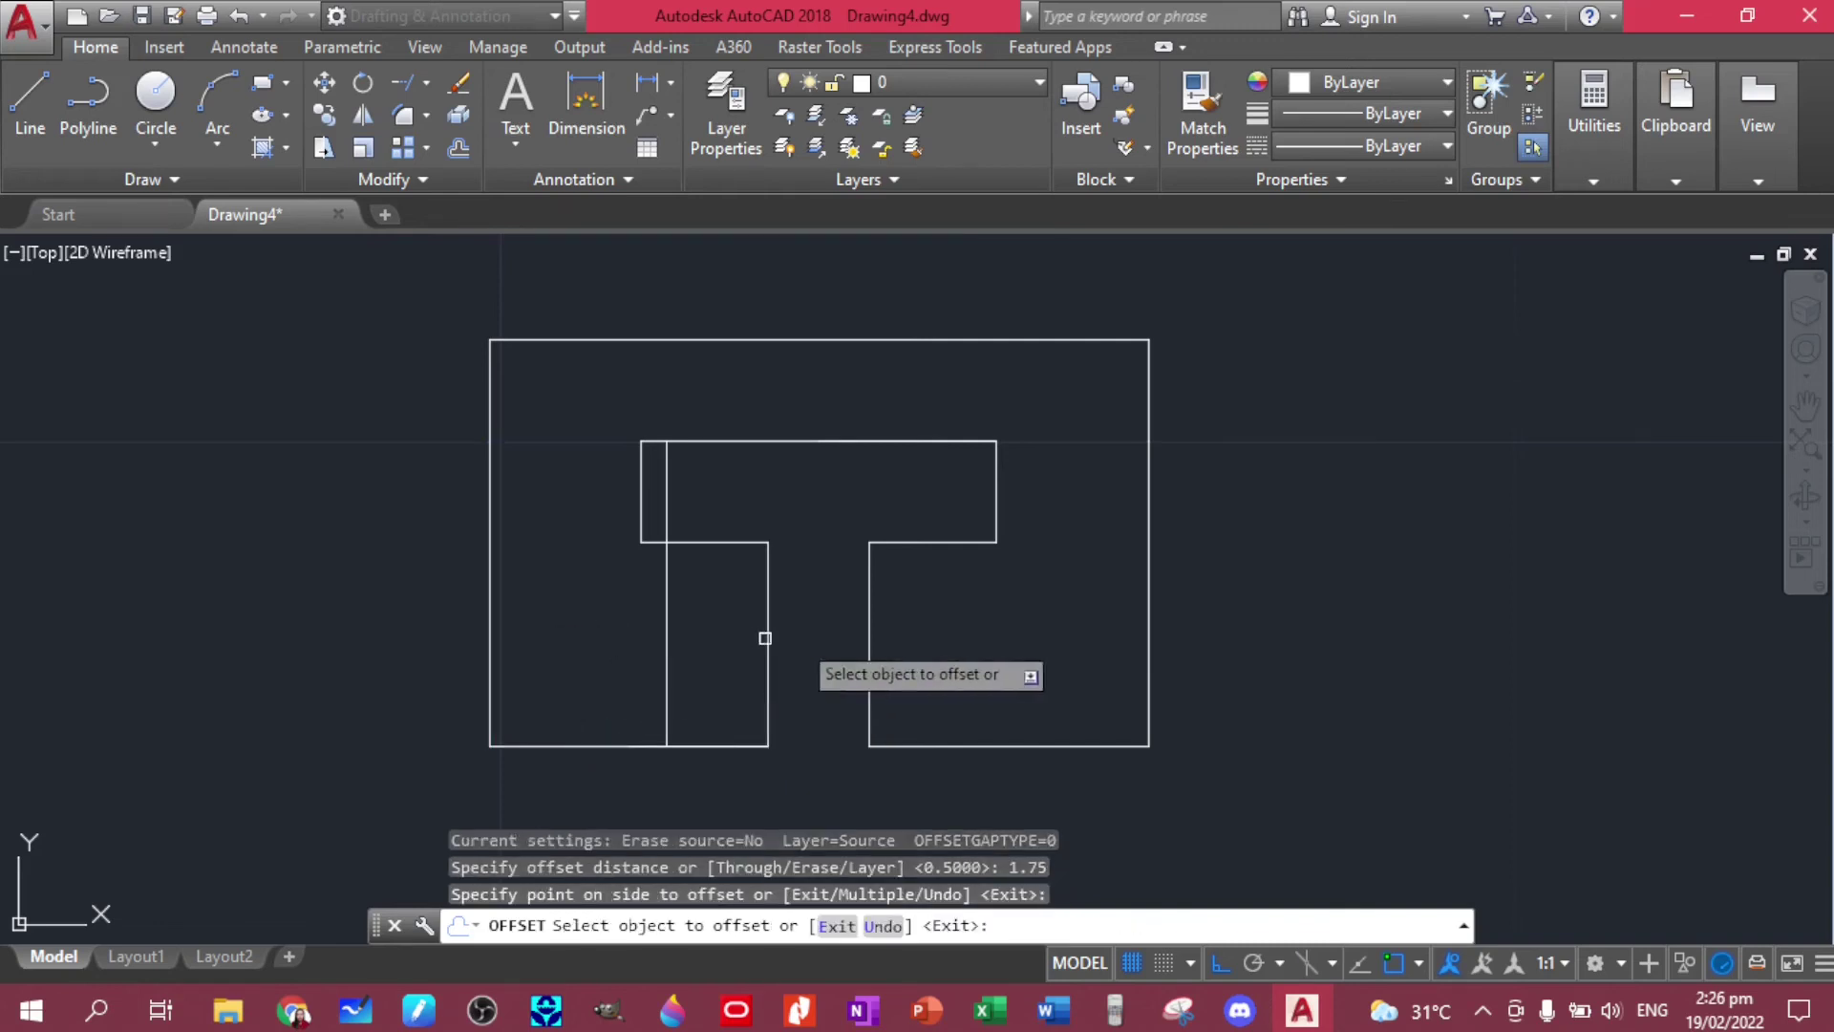
left_click(1149, 638)
left_click(964, 625)
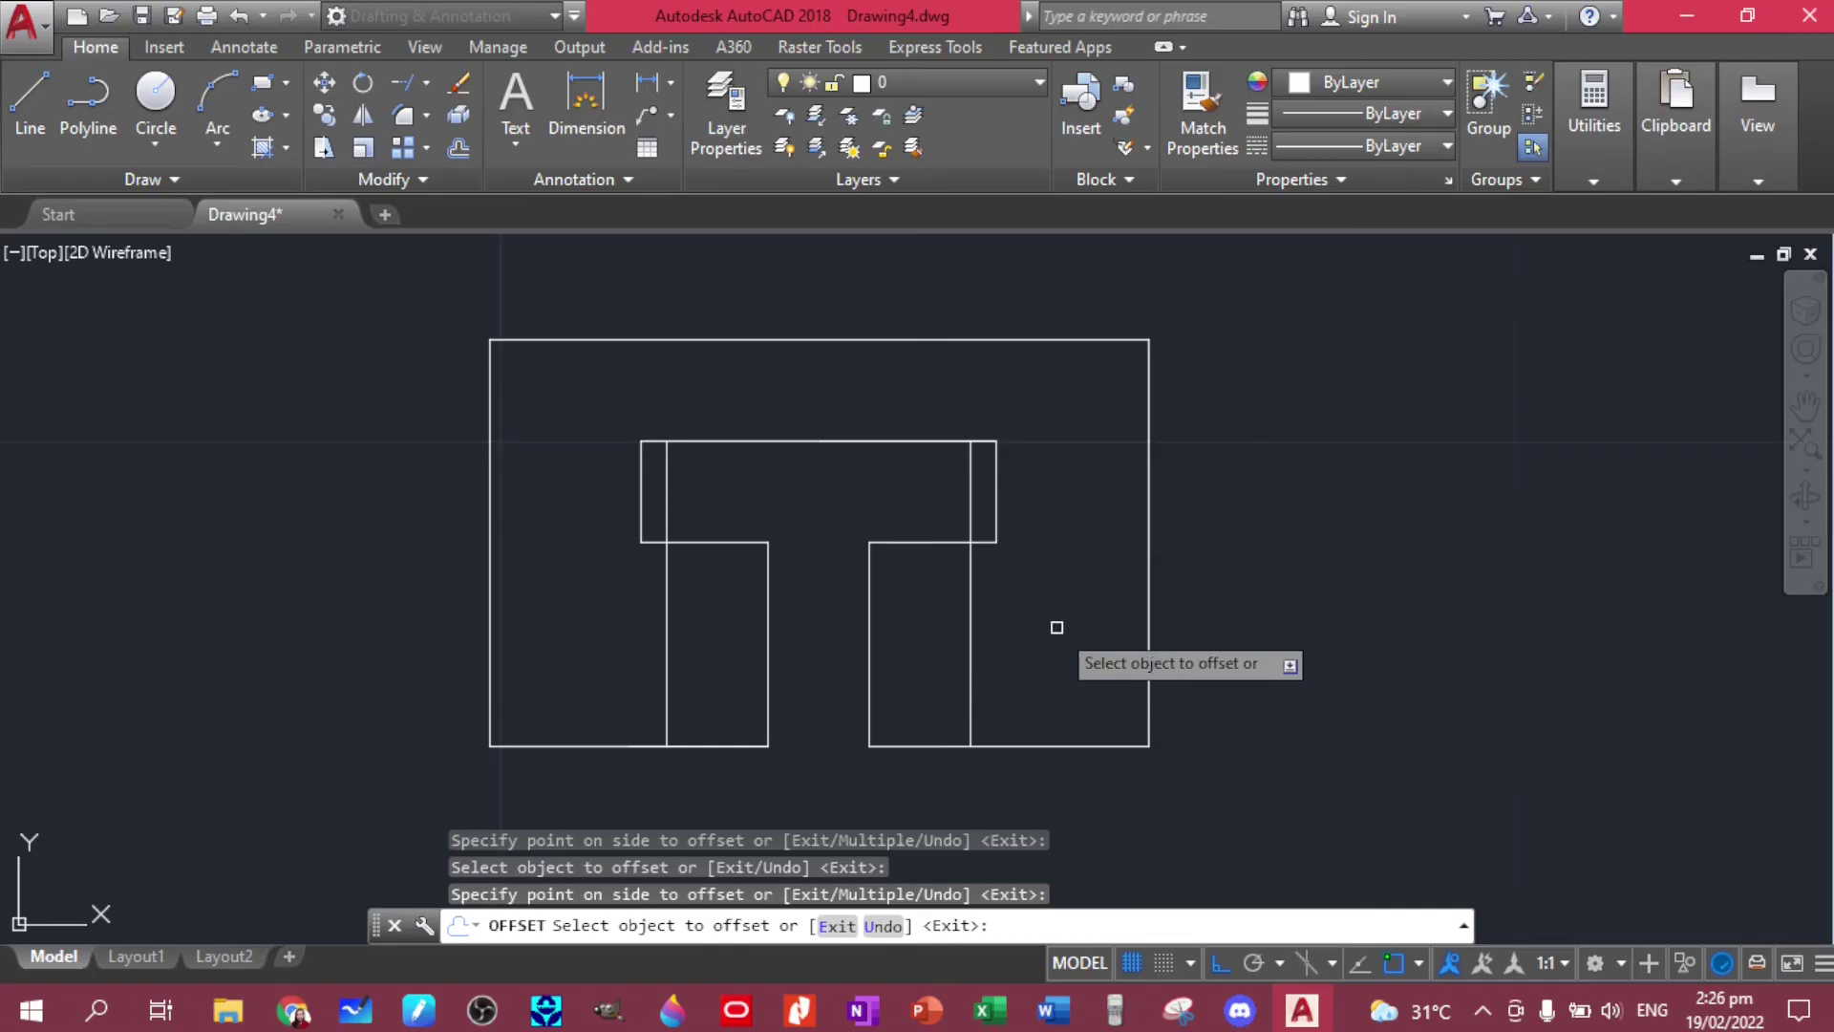
key("Escape")
left_click(29, 100)
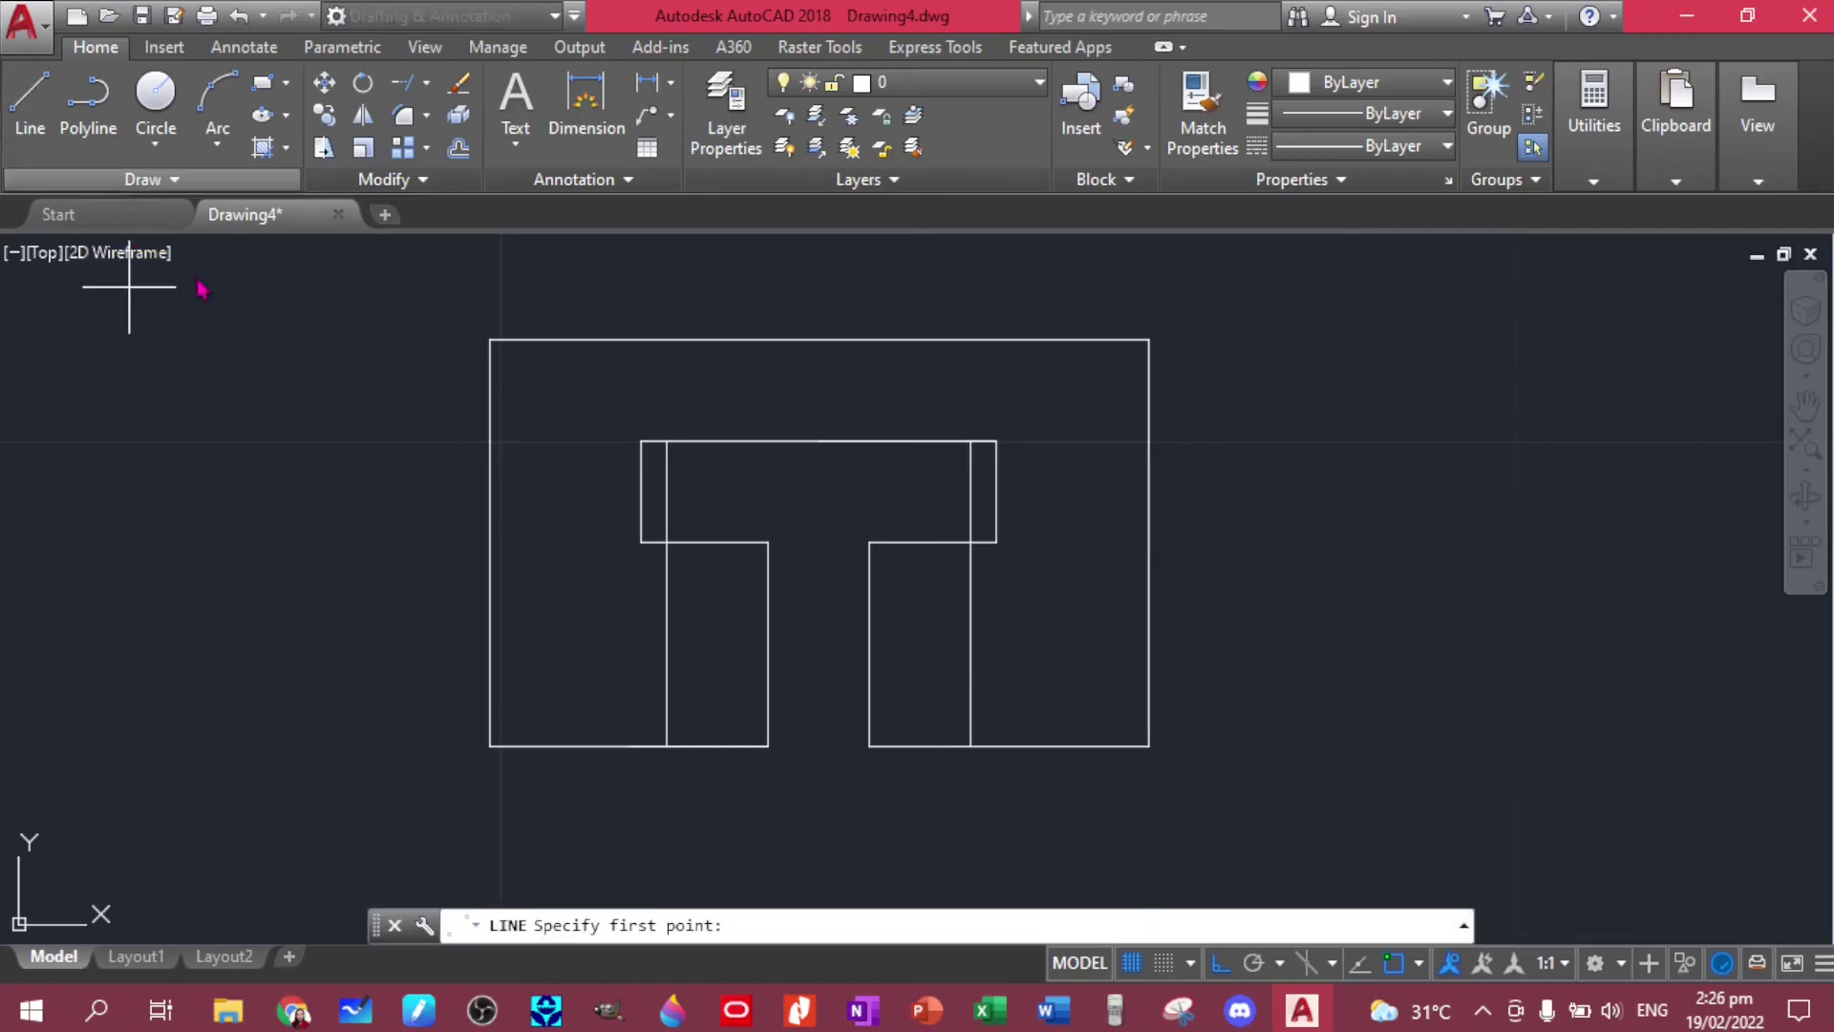
Draw the left slanted side from the outer edge to the inner line's bottom, Ortho off.
left_click(489, 442)
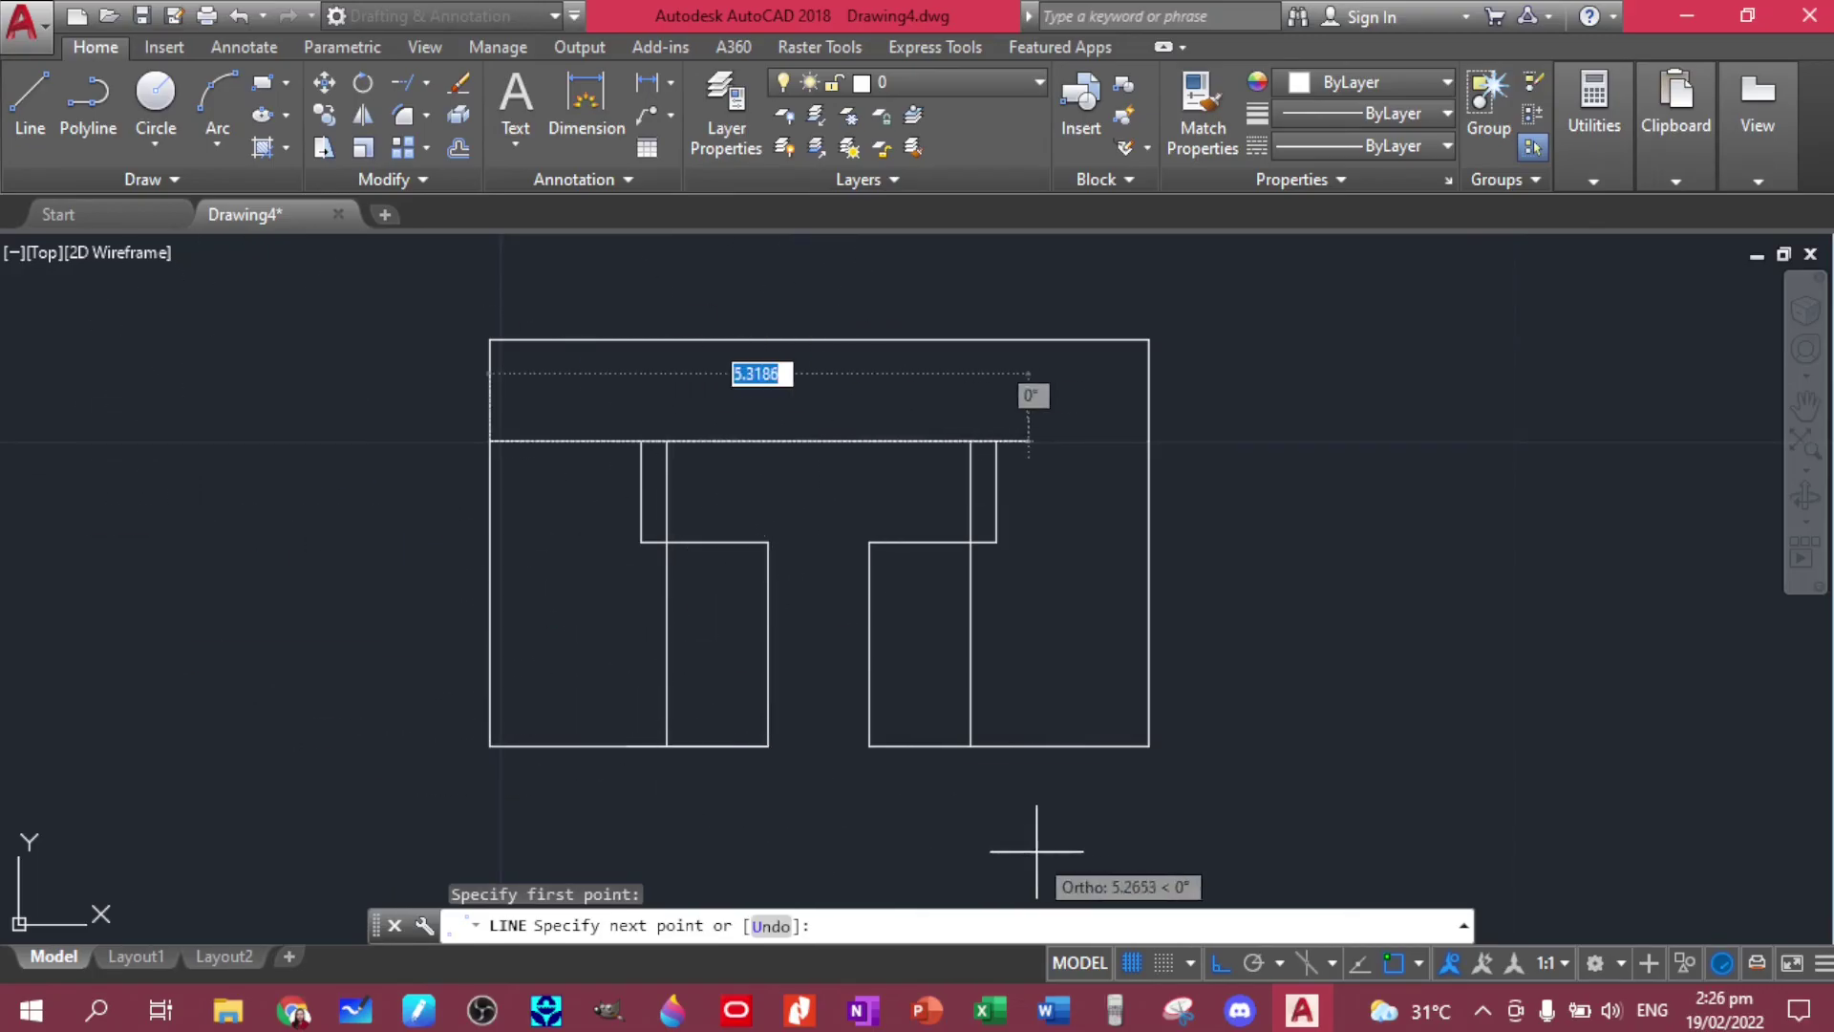
left_click(1219, 965)
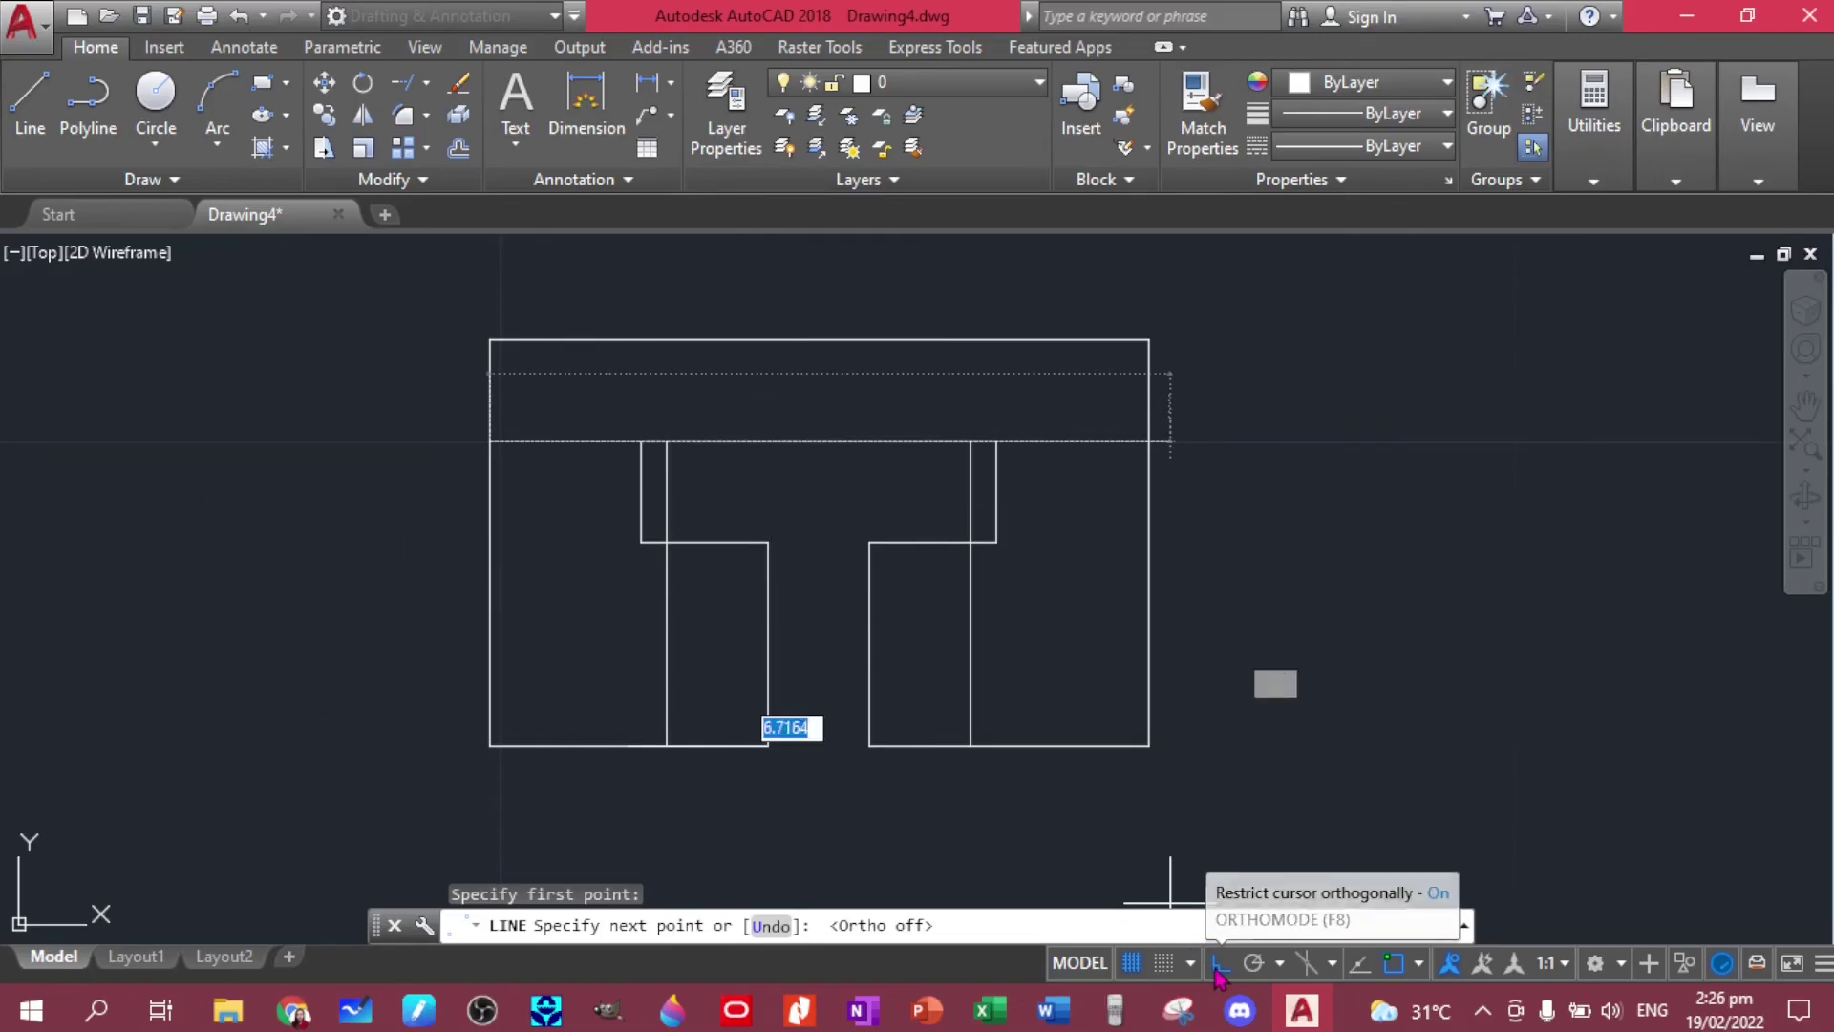
left_click(667, 746)
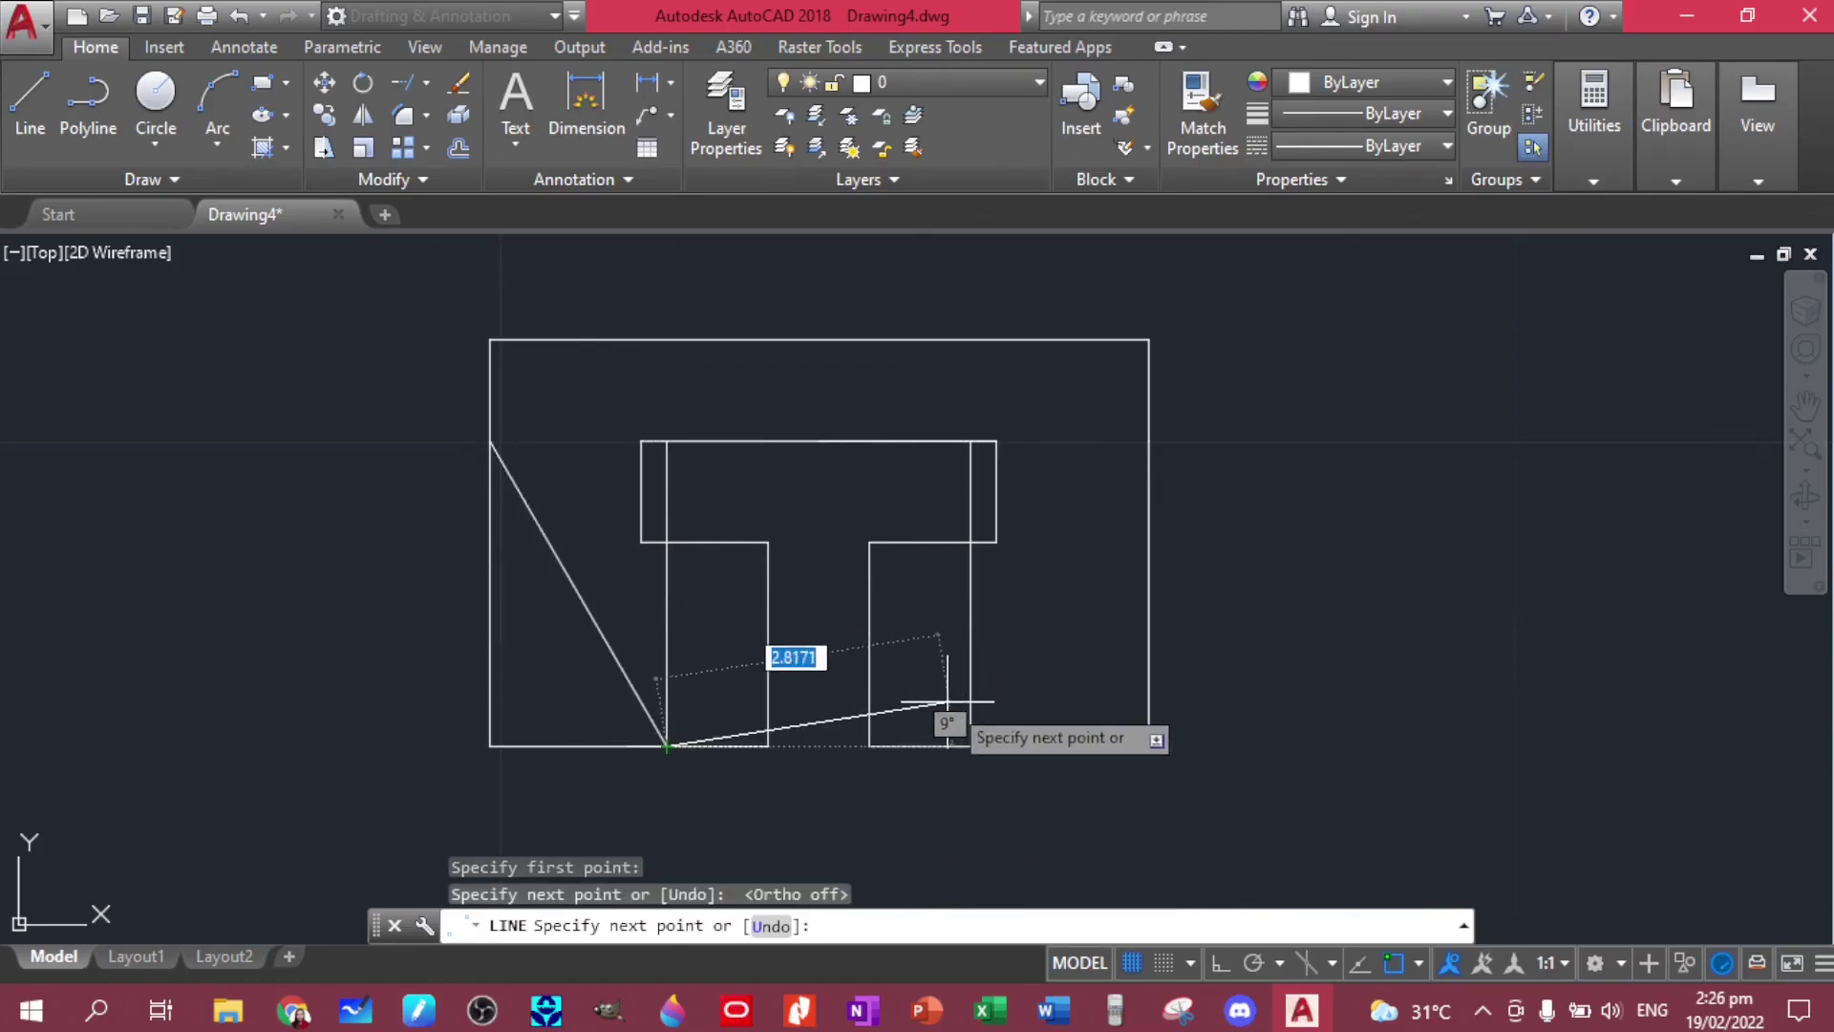
key("Return")
key("Return")
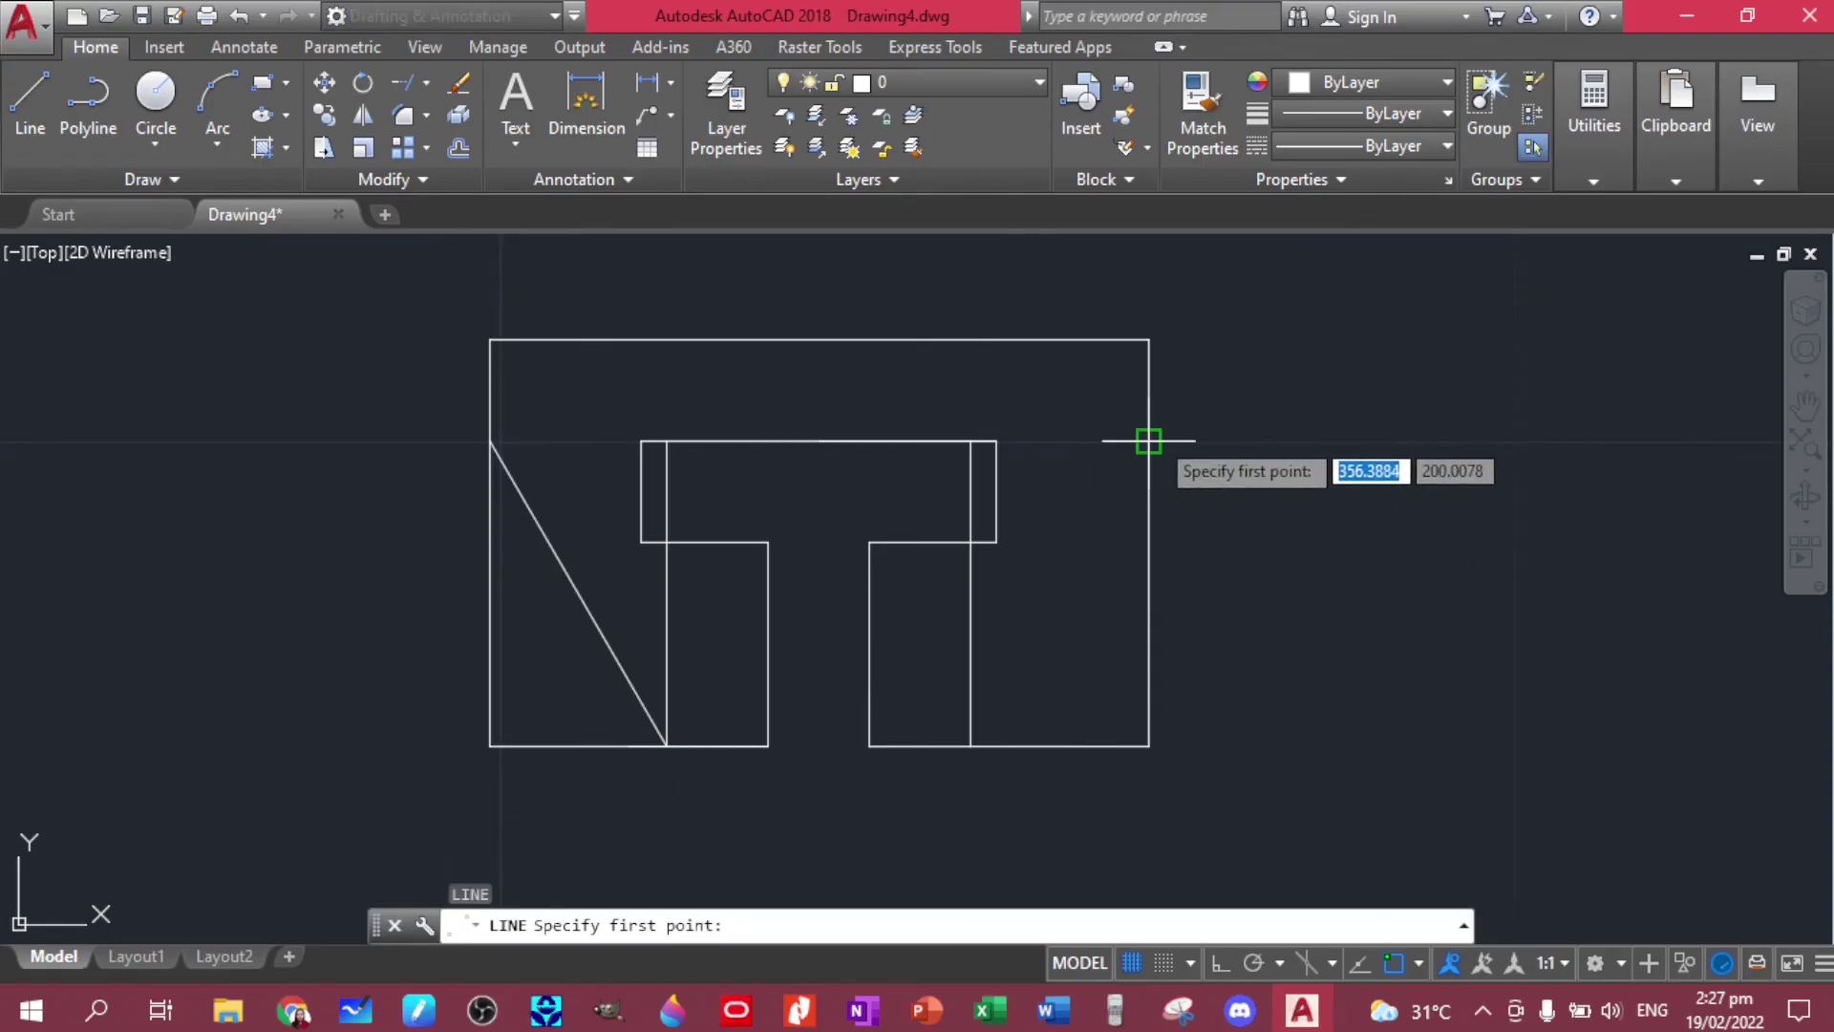
Draw the right slanted side to the inner line's bottom and erase the right guide line.
left_click(1148, 442)
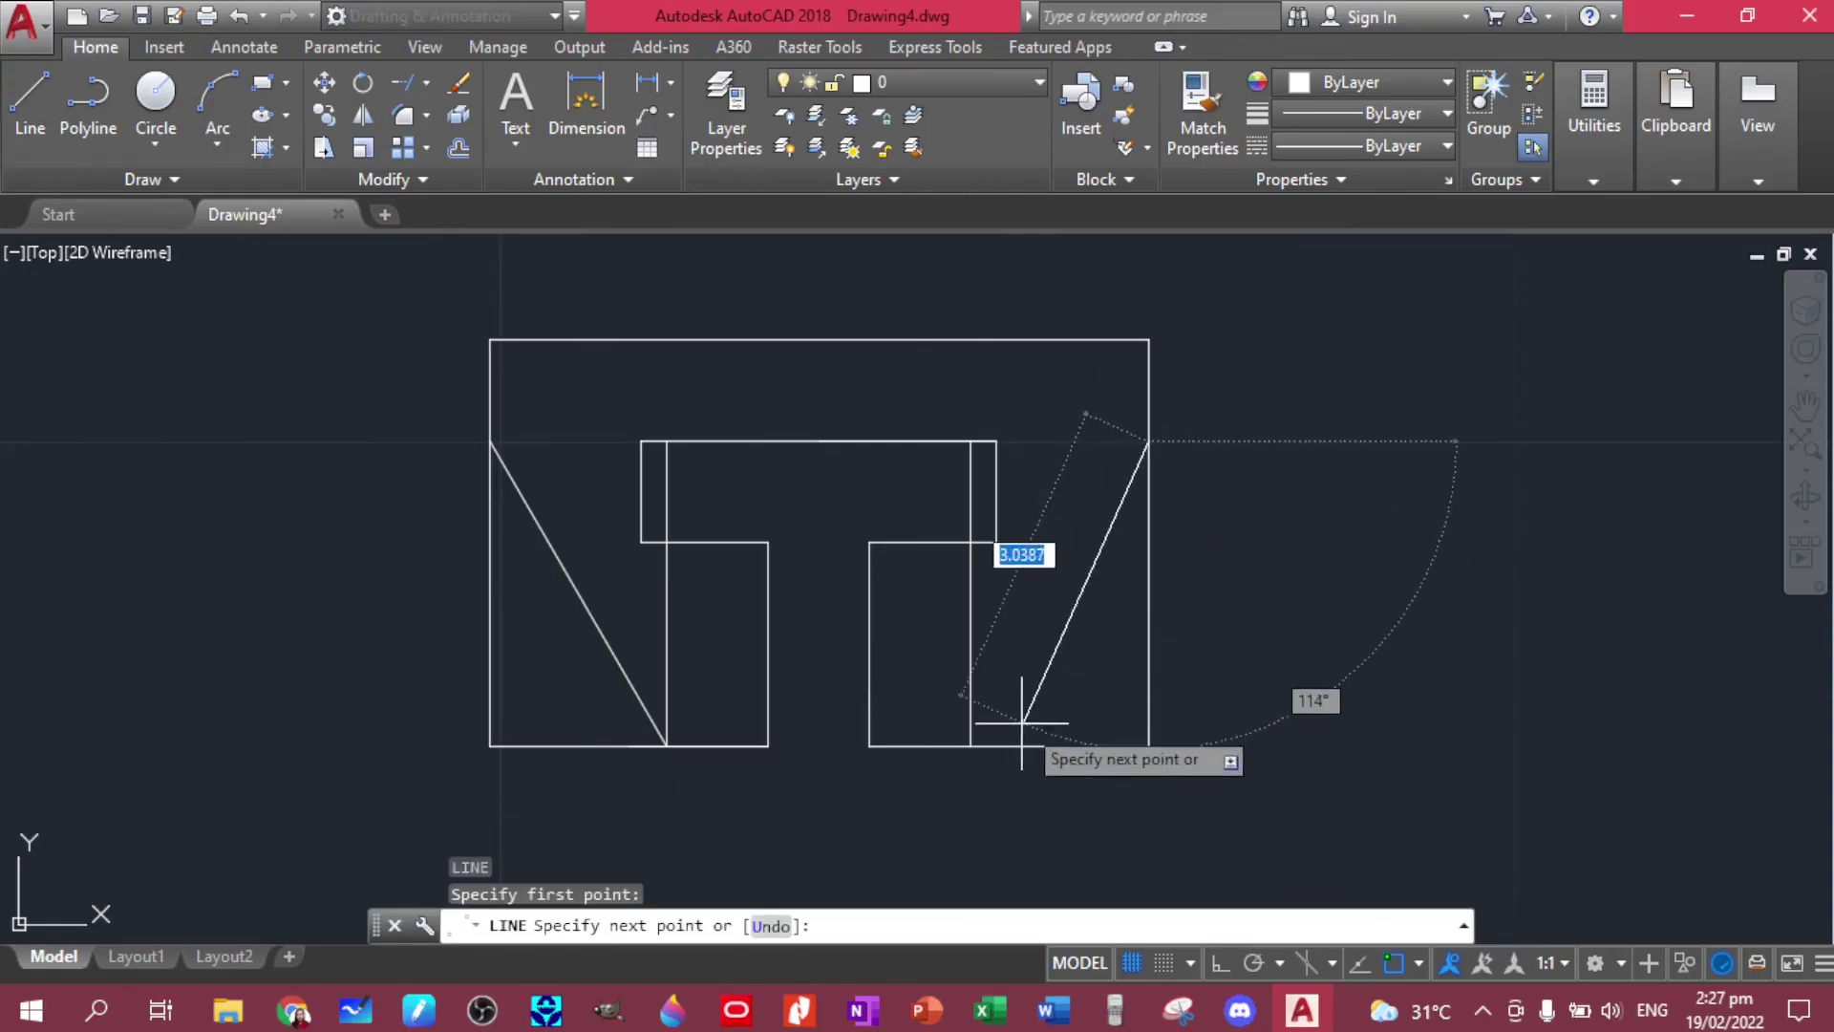
left_click(973, 746)
key("Return")
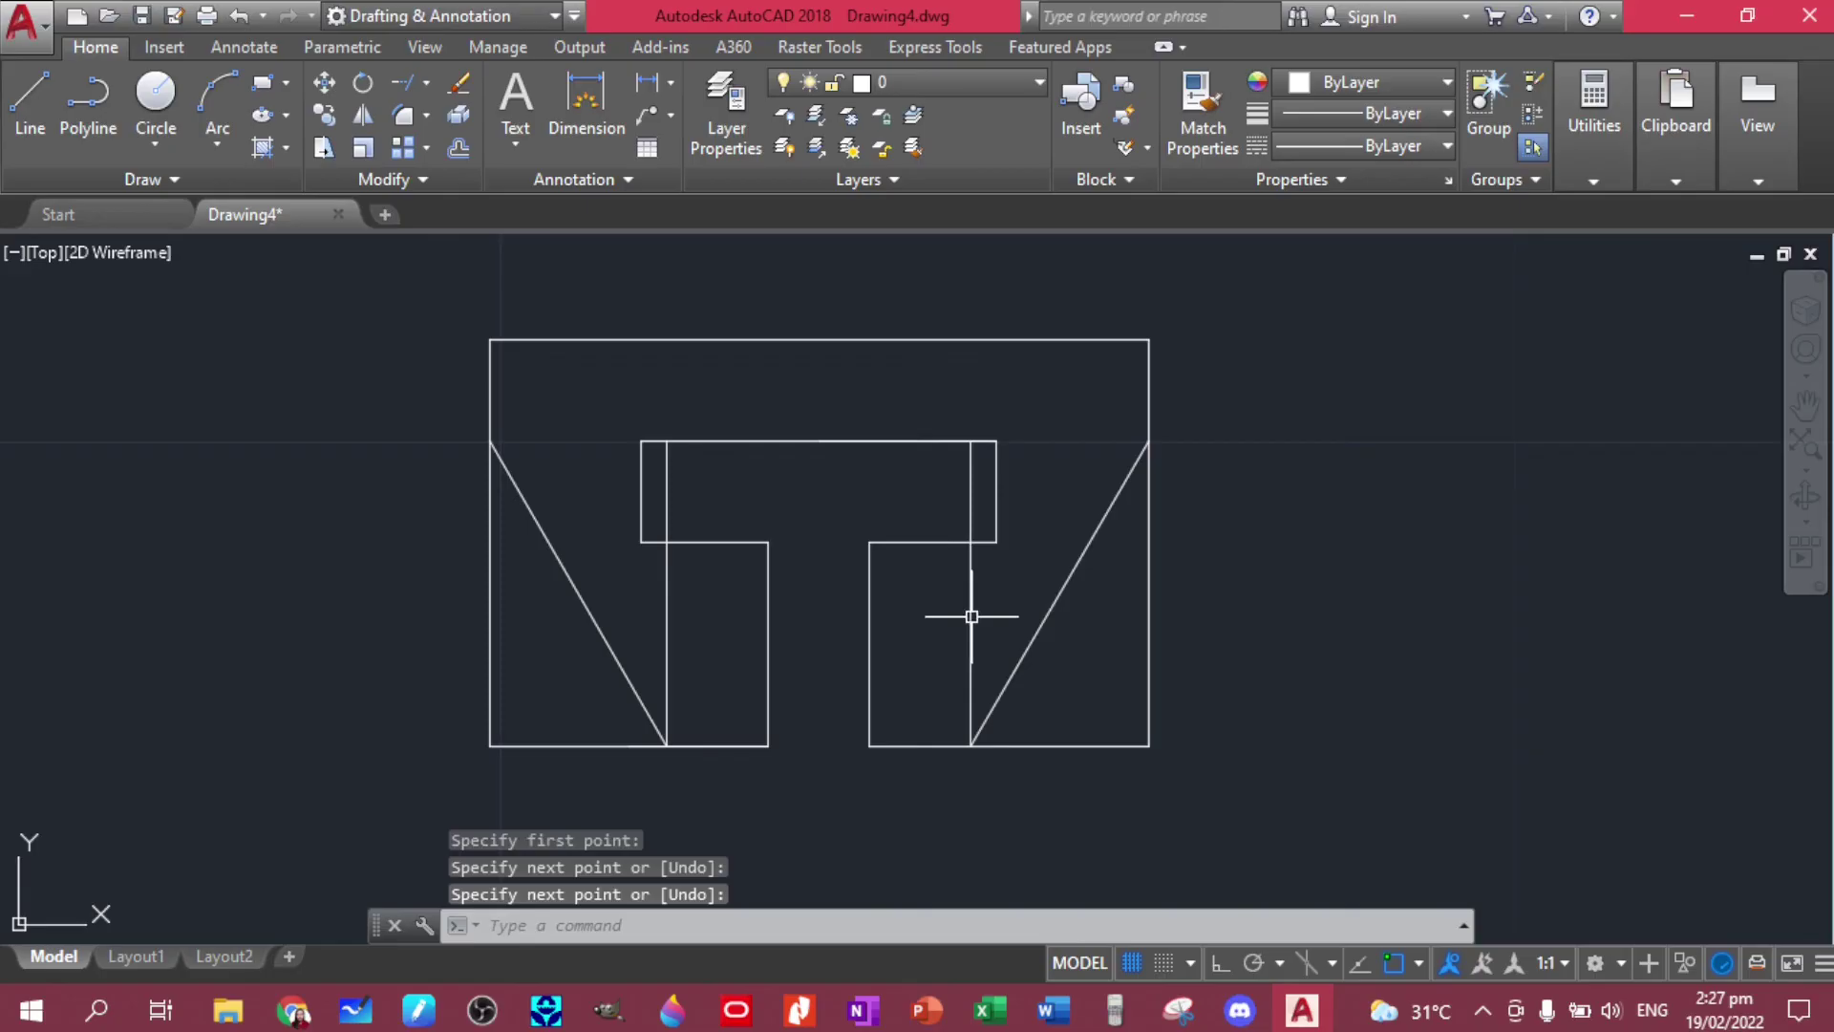
left_click(972, 620)
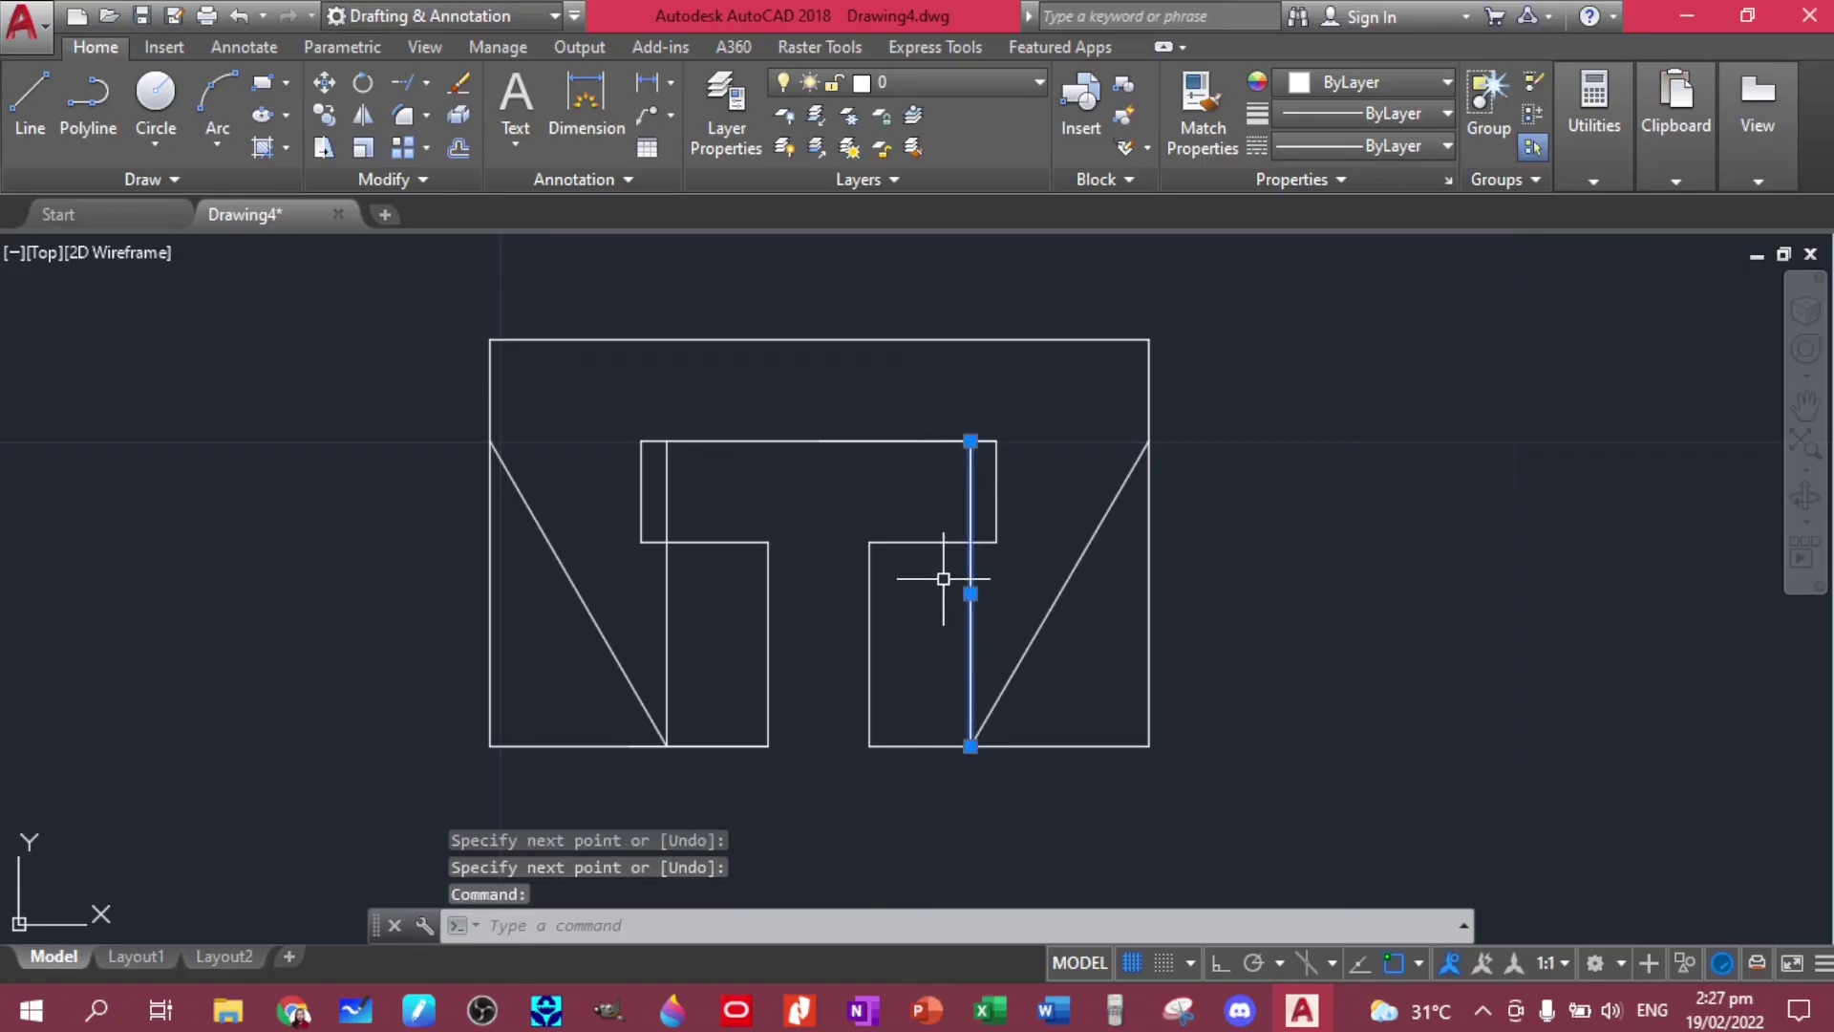
key("Delete")
Erase the left guide line and trim the base pieces outside the slanted sides.
left_click(671, 634)
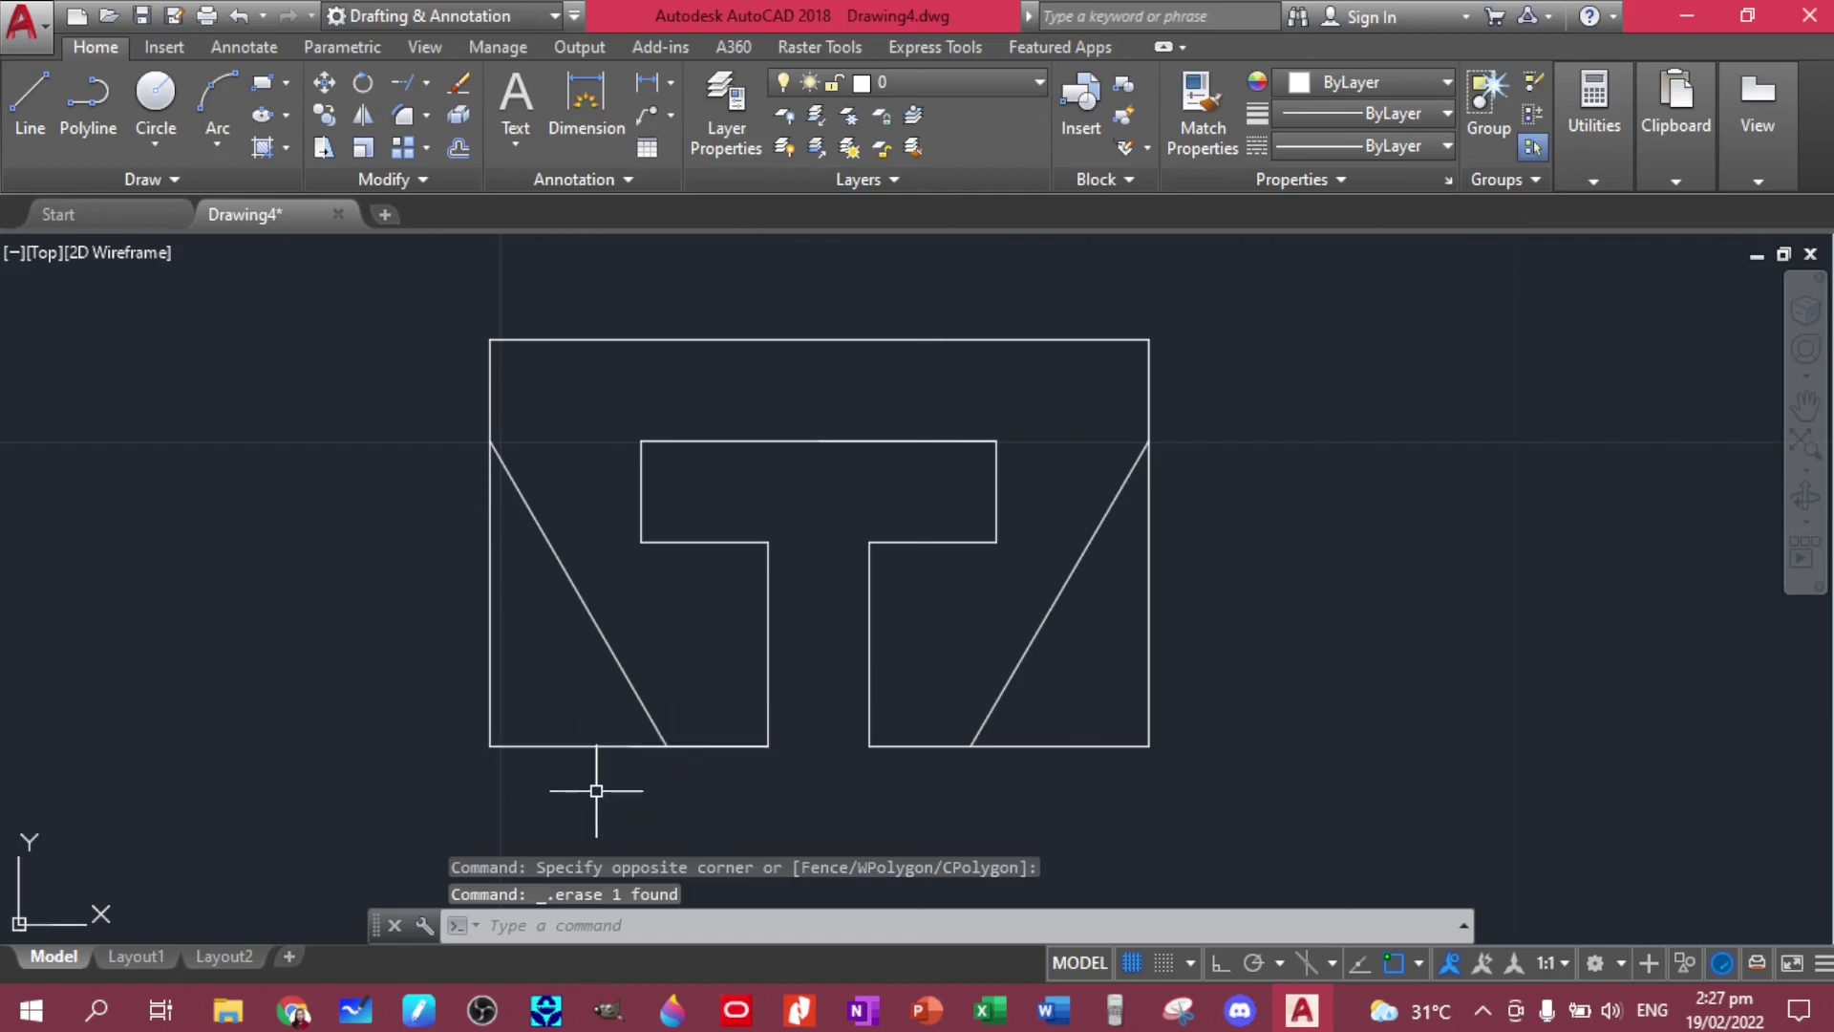
type("TR")
key("Return")
key("Return")
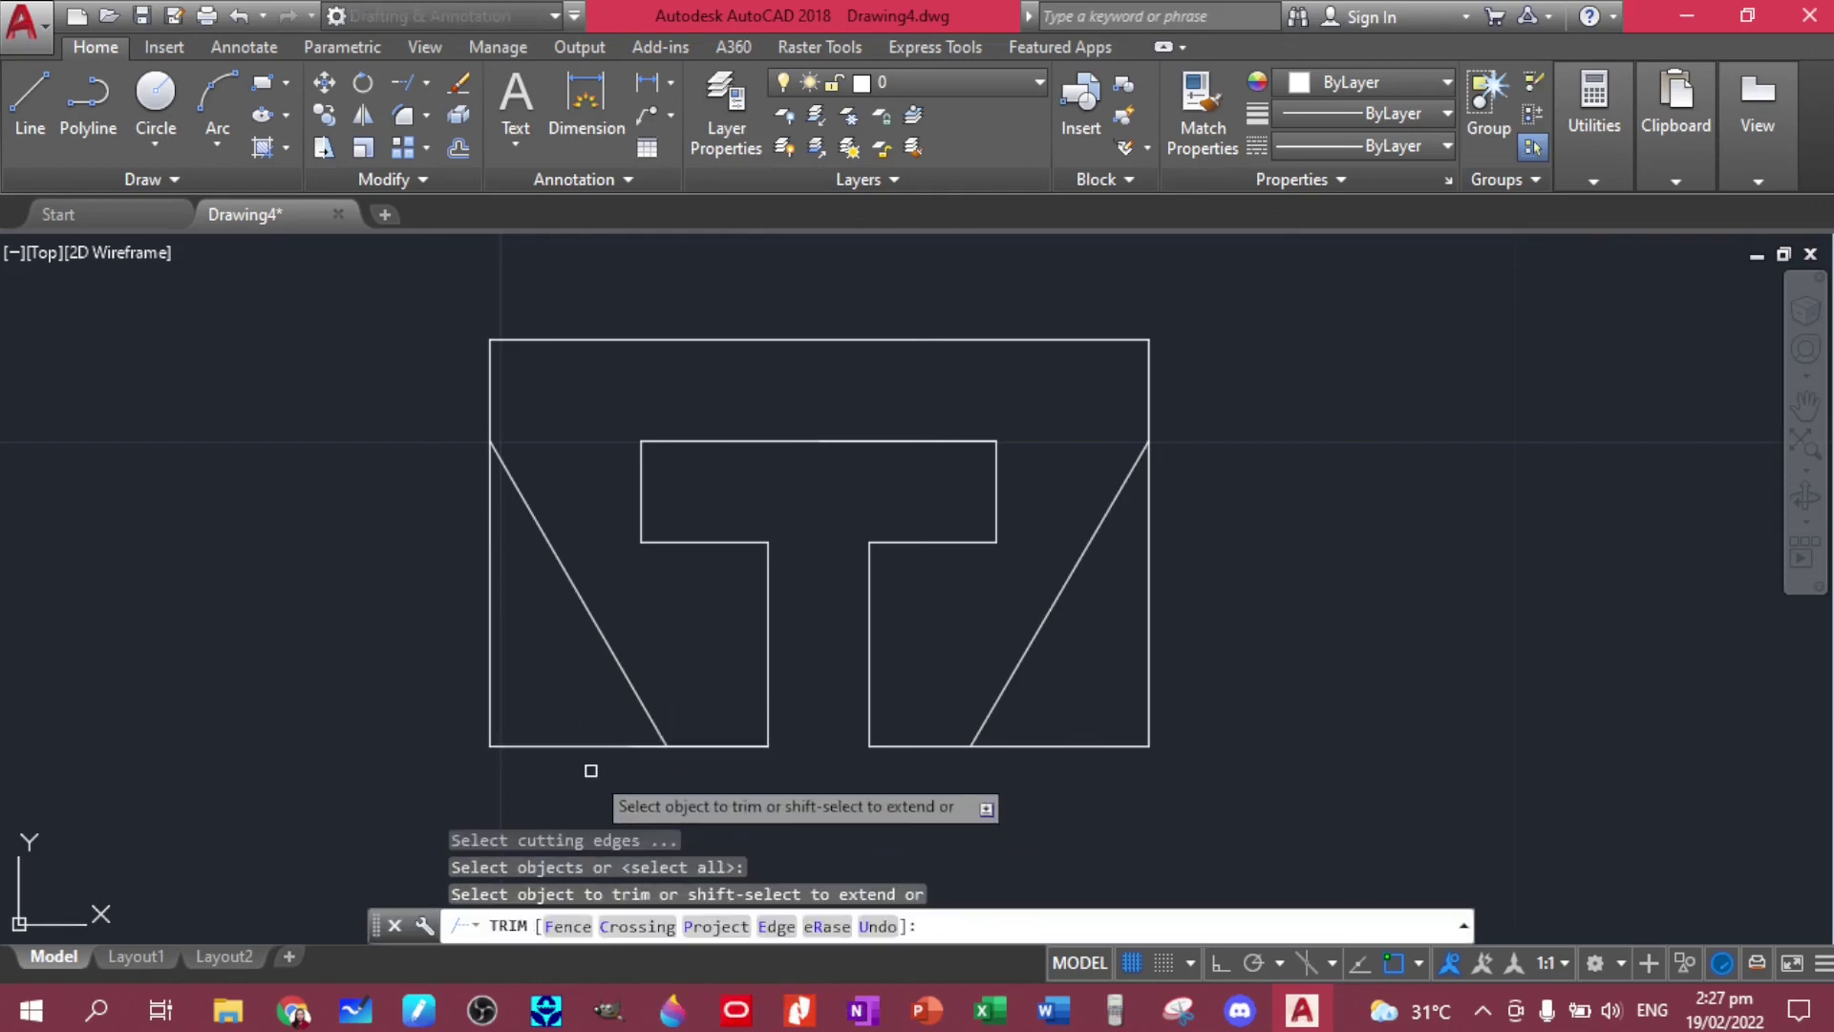
left_click(591, 740)
left_click(553, 757)
left_click(1056, 748)
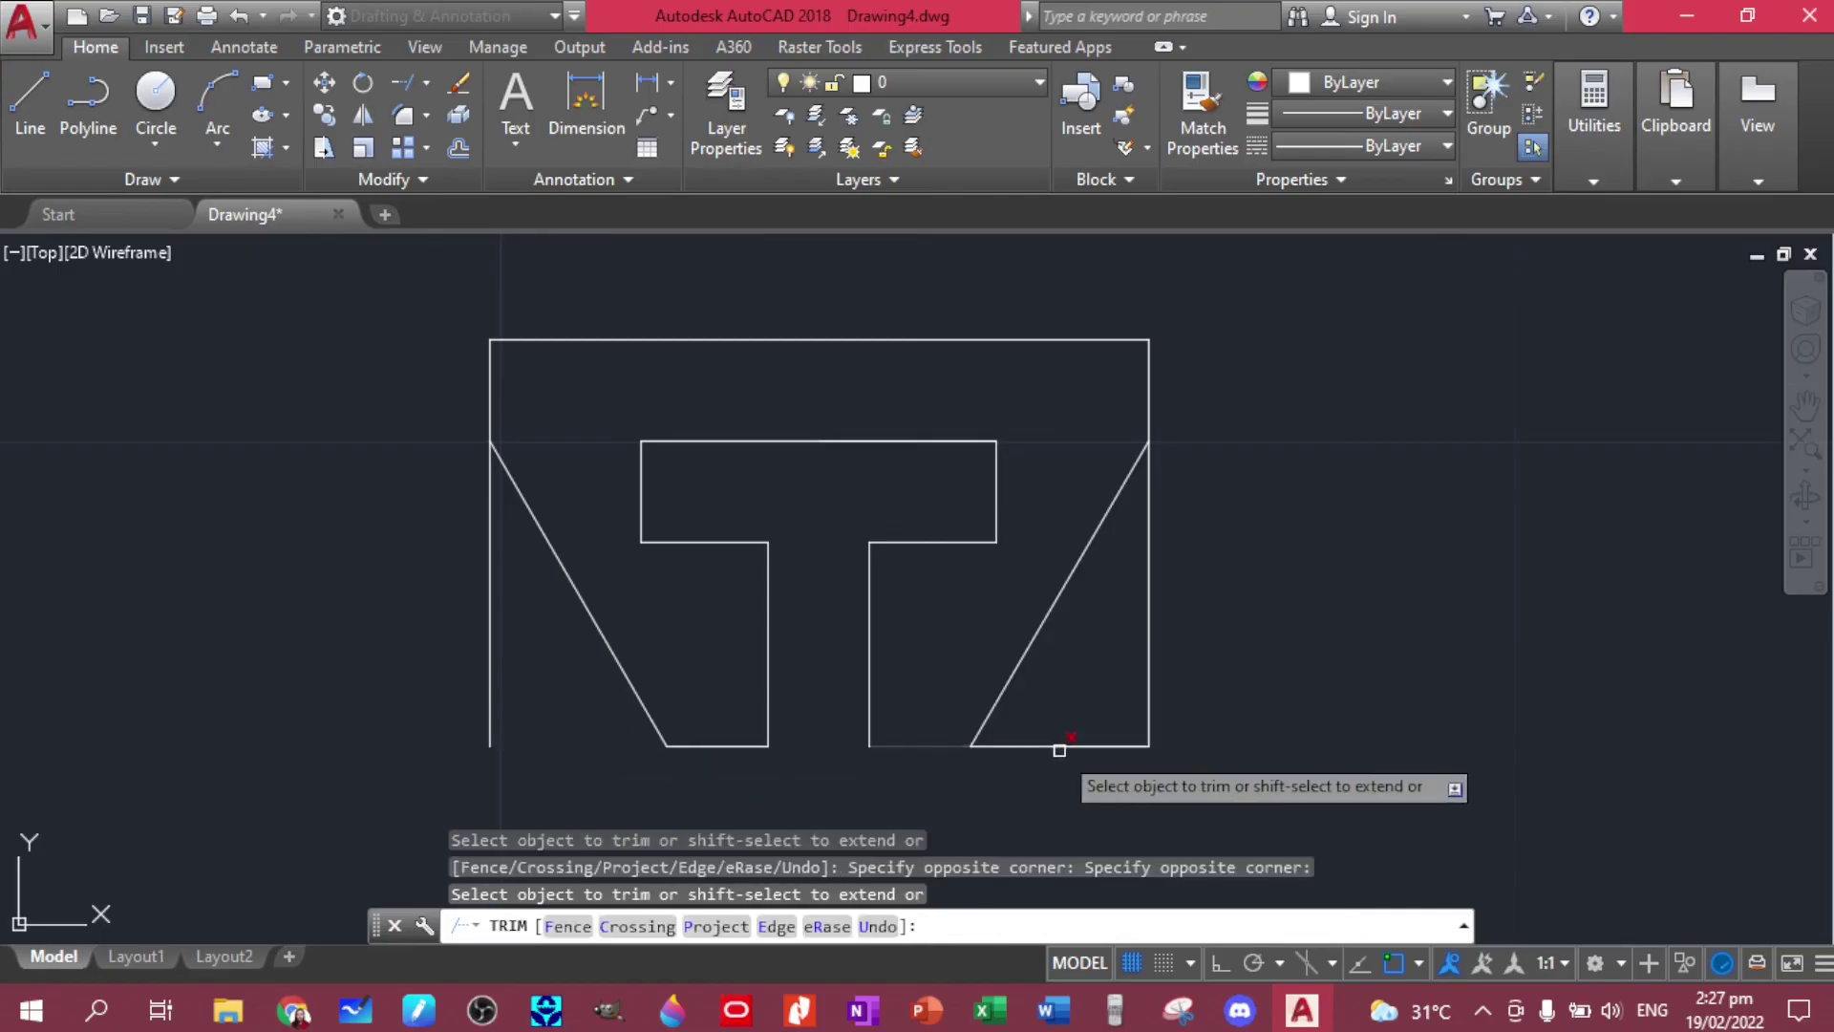
left_click(1055, 749)
key("Escape")
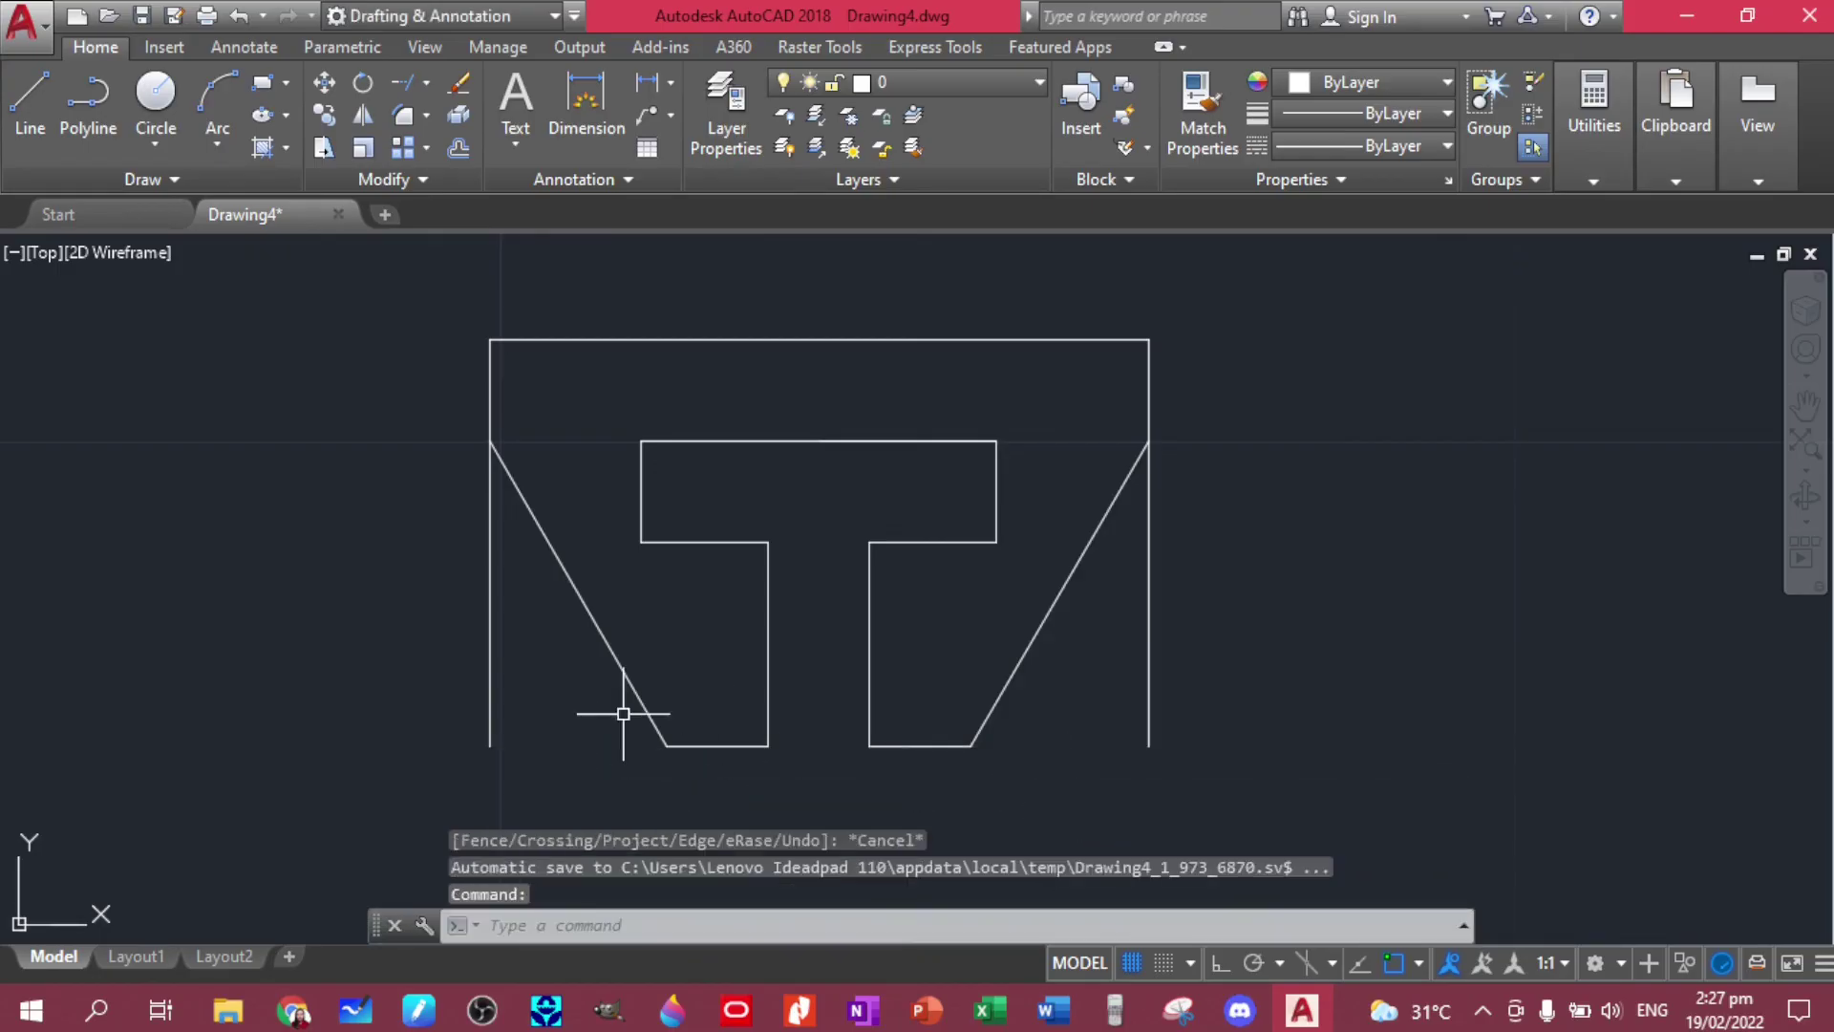
Delete the lower left and right vertical edges below the diagonals.
left_click(490, 688)
key("Delete")
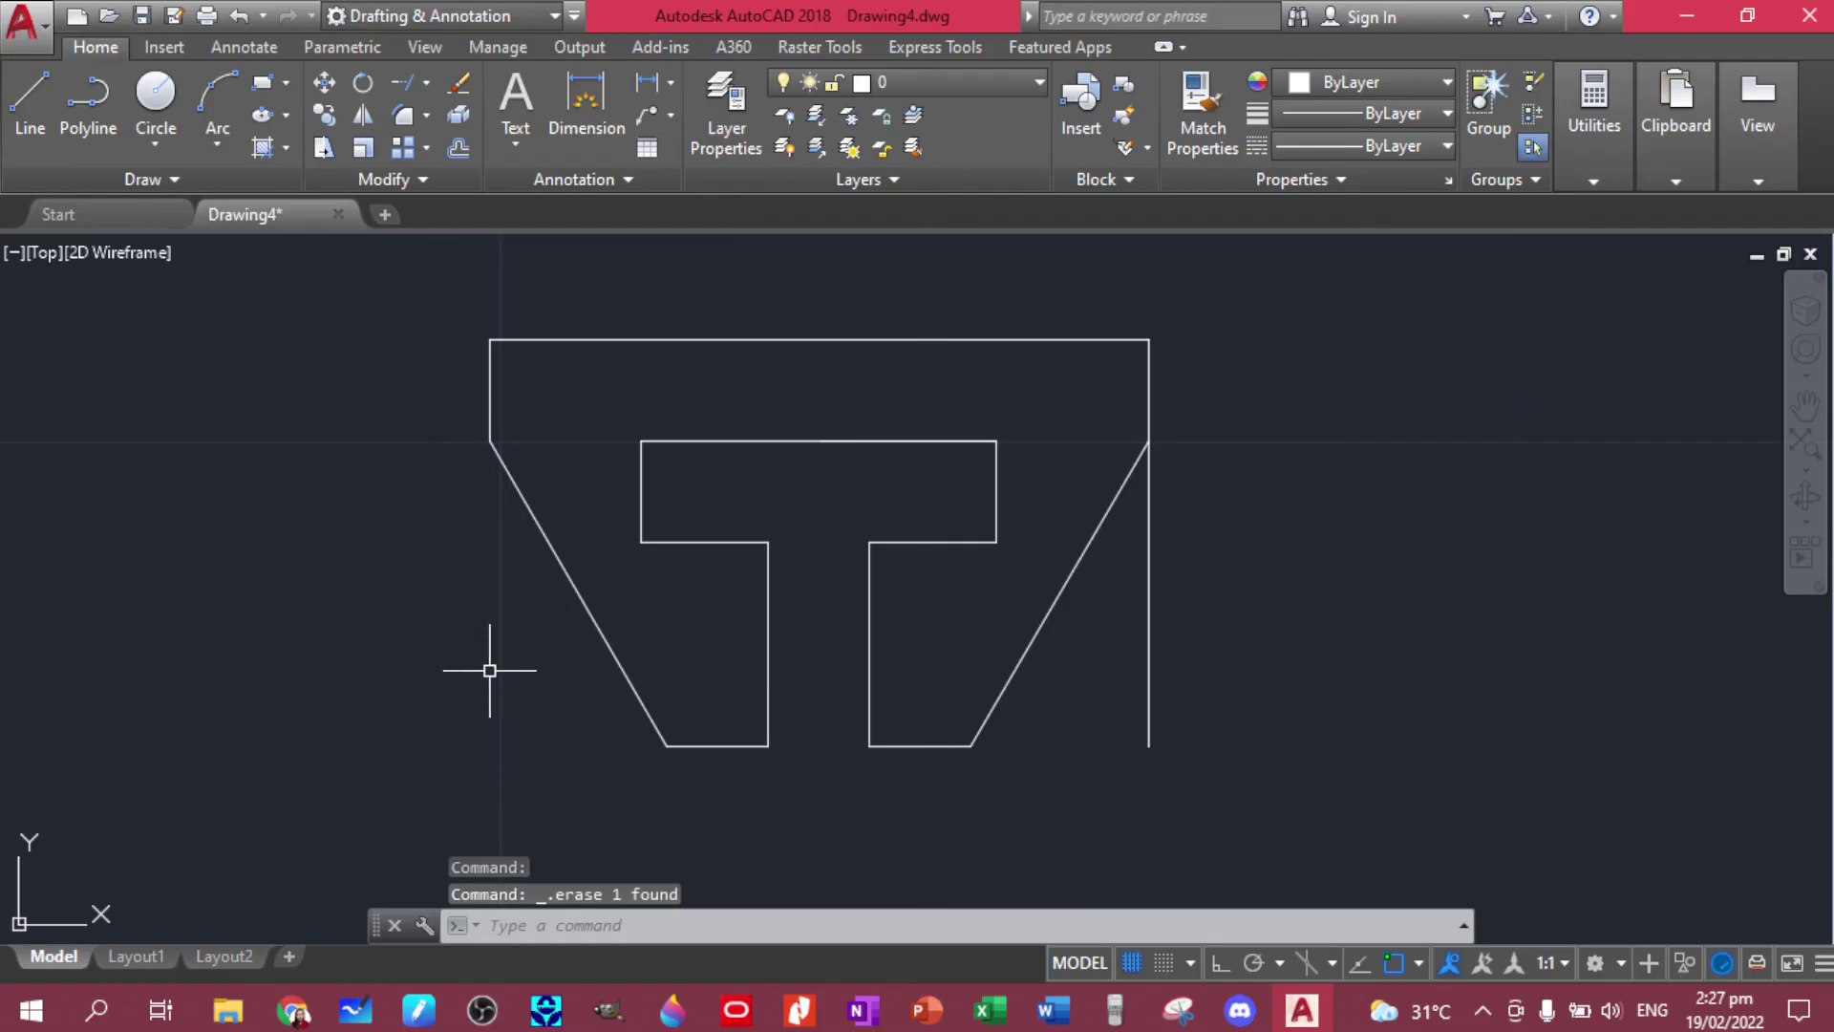
left_click(1150, 637)
key("Delete")
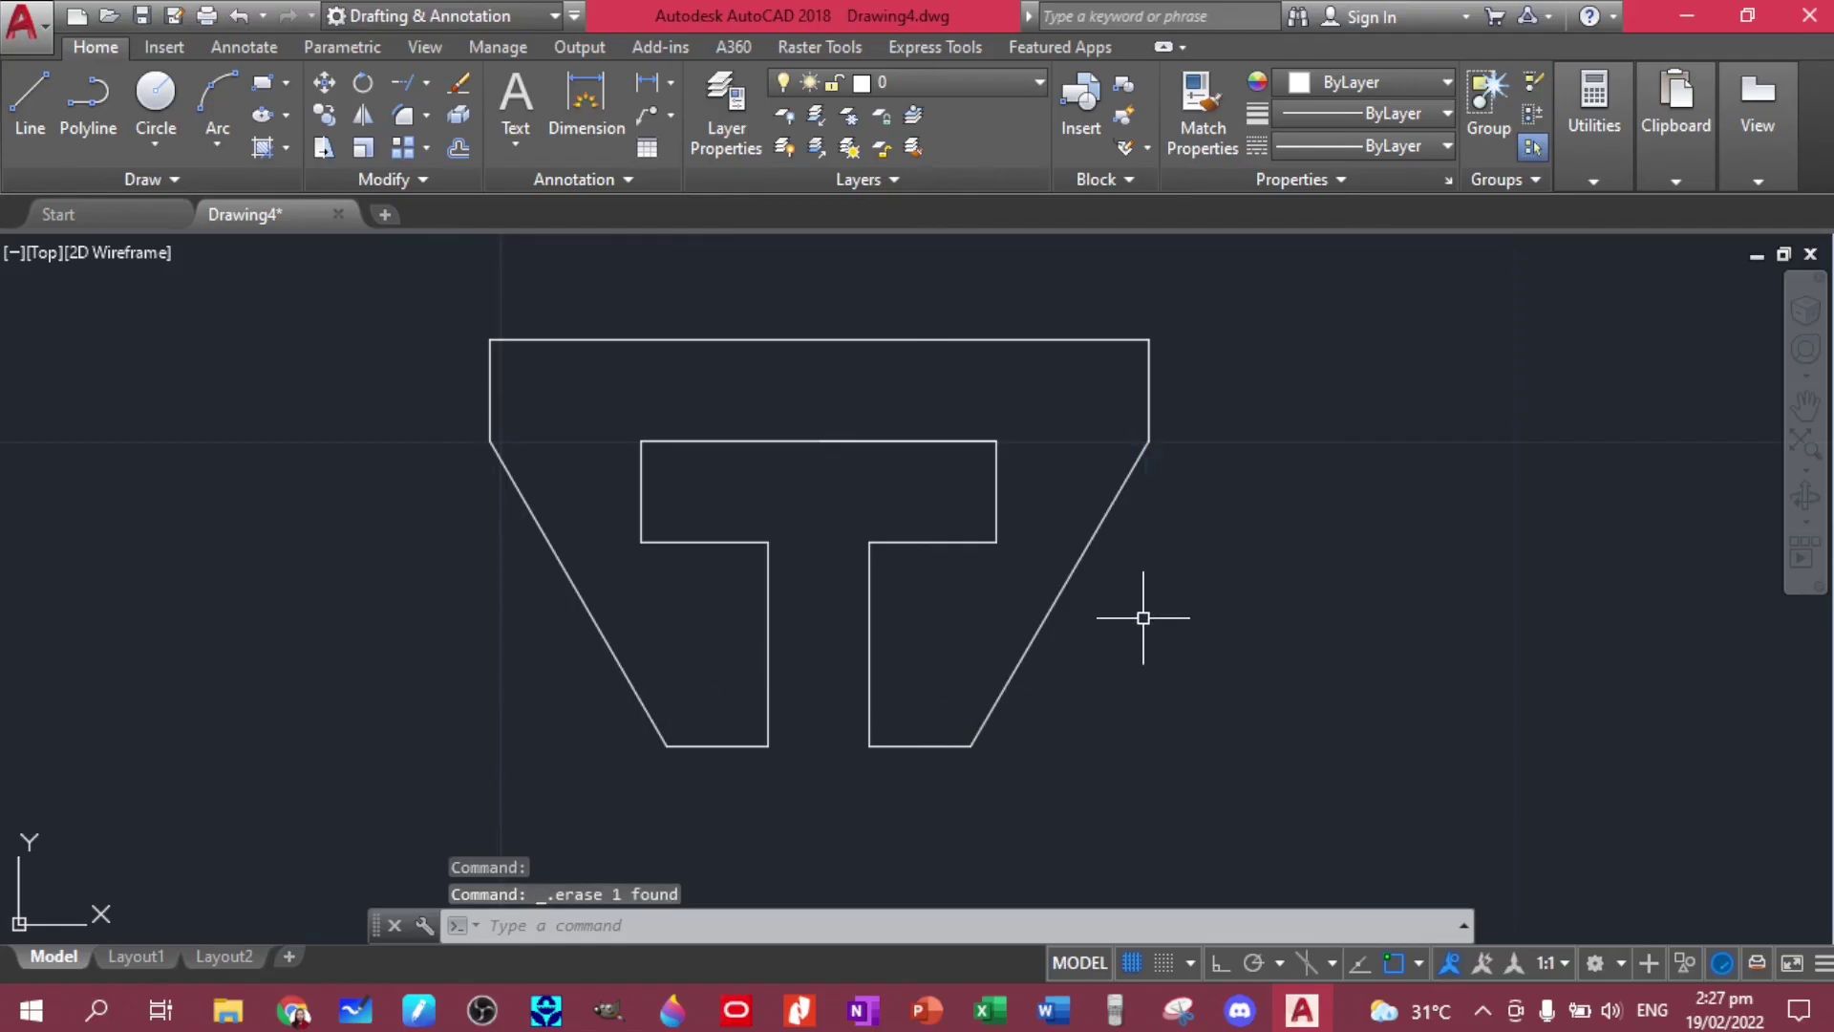
mouse_move(1177, 572)
middle_mouse_down()
mouse_move(1298, 617)
mouse_move(1299, 639)
middle_mouse_up()
middle_click_drag(1025, 583, 863, 530)
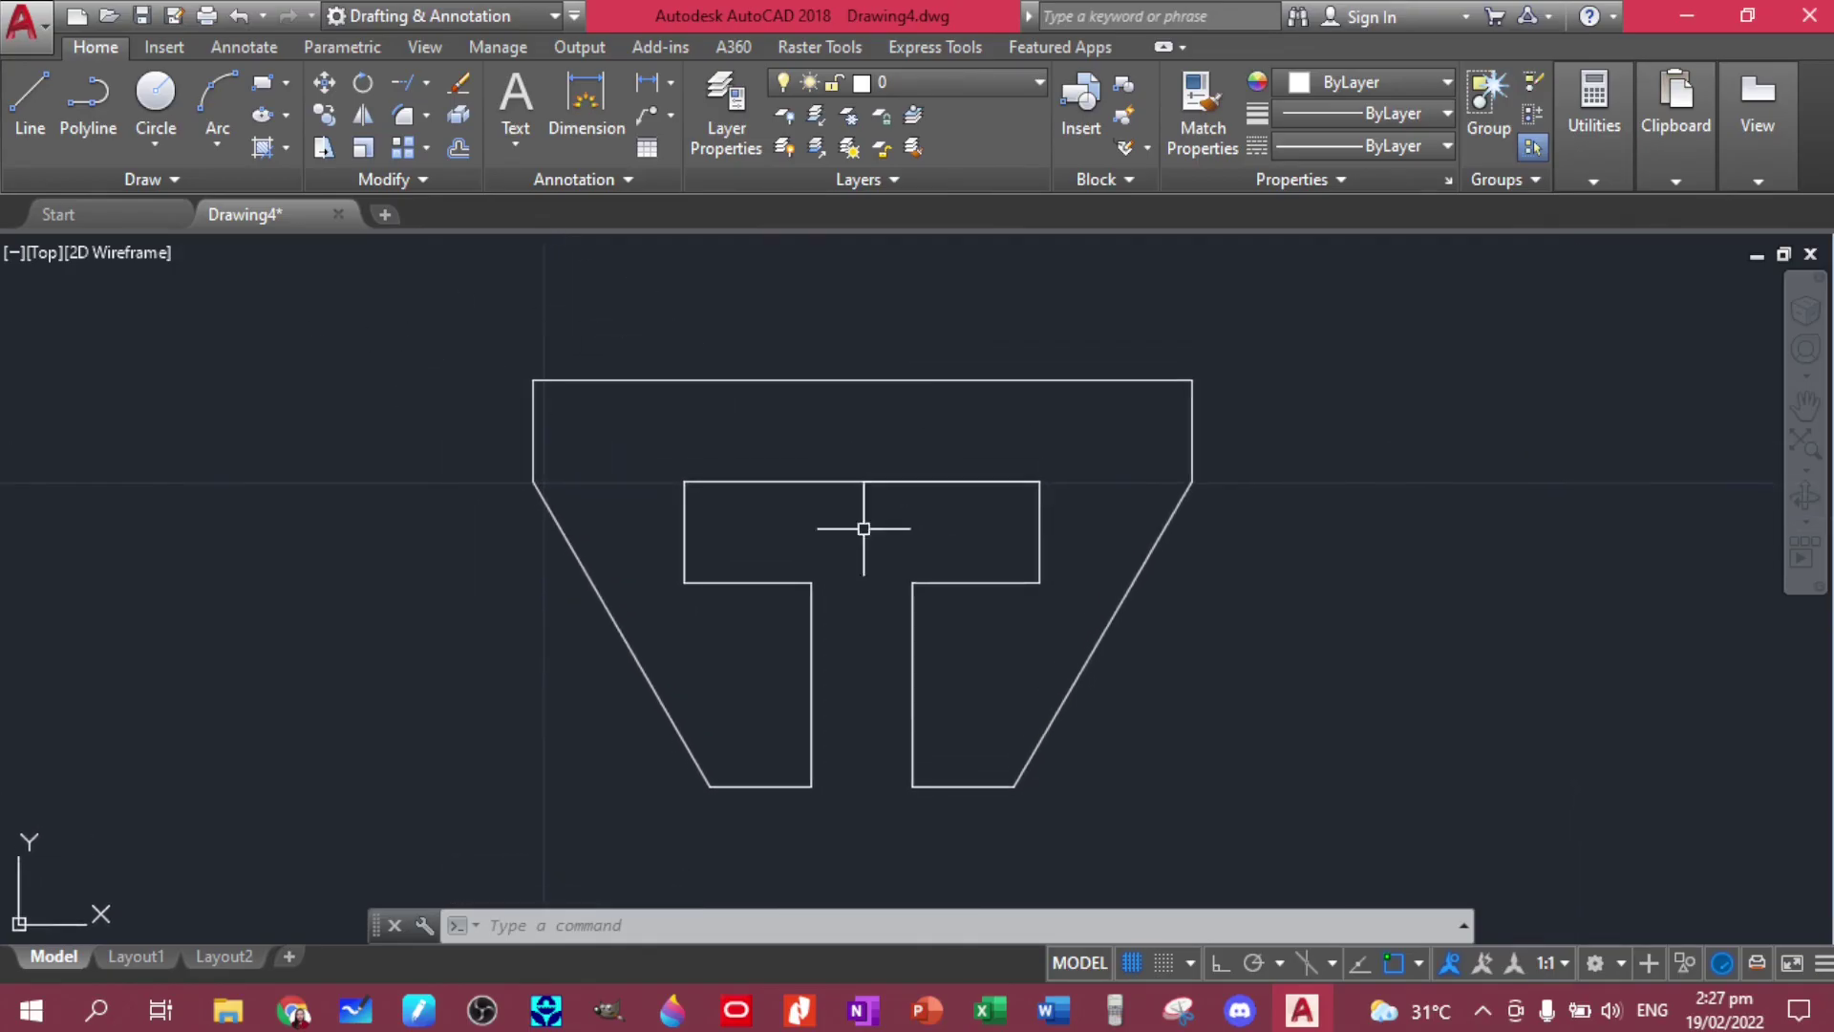